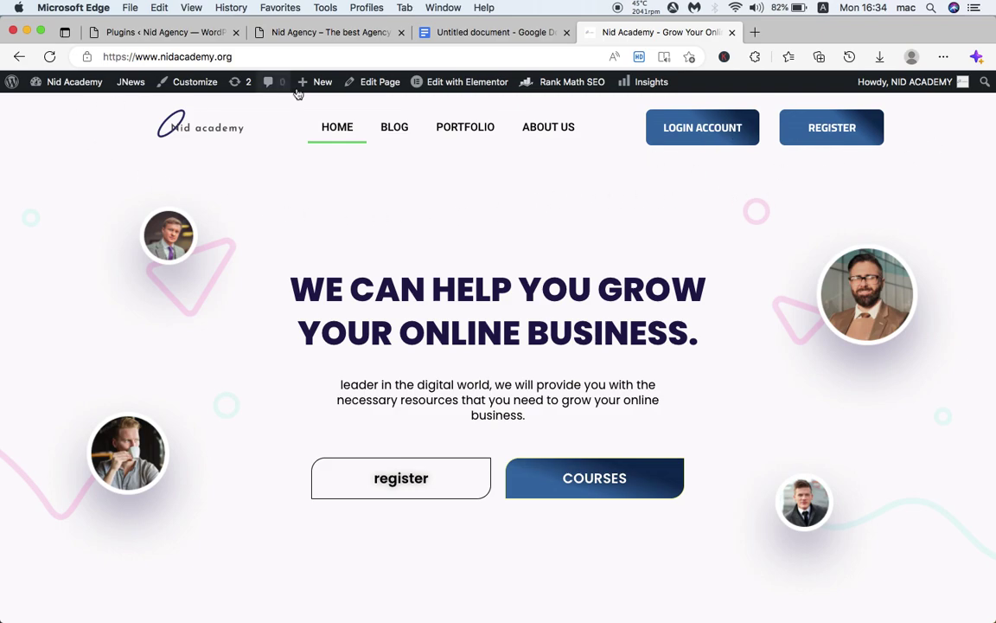
# Step: Switch to the Plugins ‹ Nid Agency admin tab
pyautogui.click(149, 29)
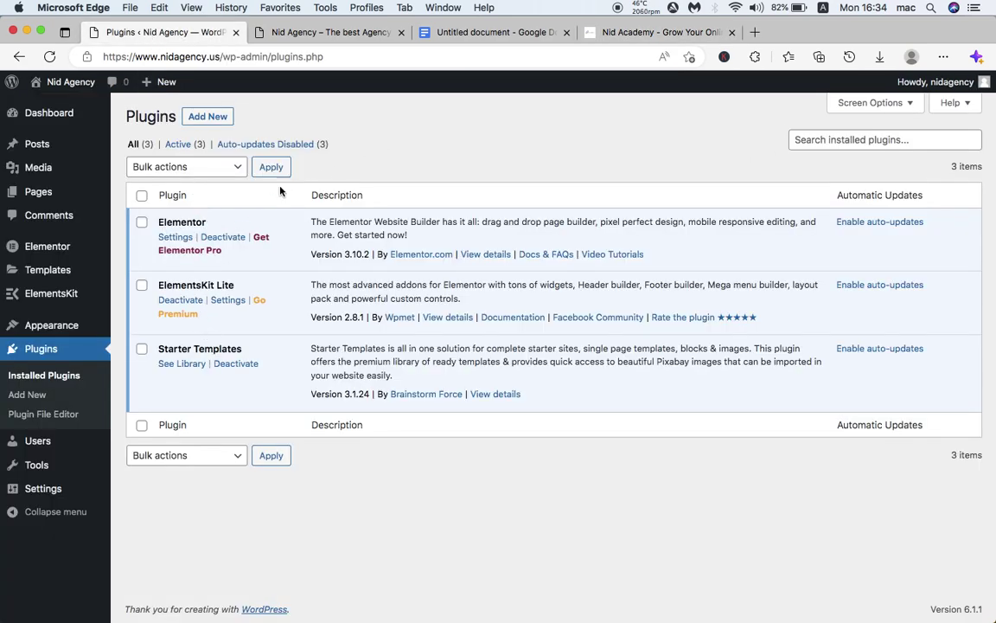
# Step: Open ElementsKit Header Footer and step through the setup wizard, skipping sign-up, to the final step
pyautogui.moveTo(57, 297)
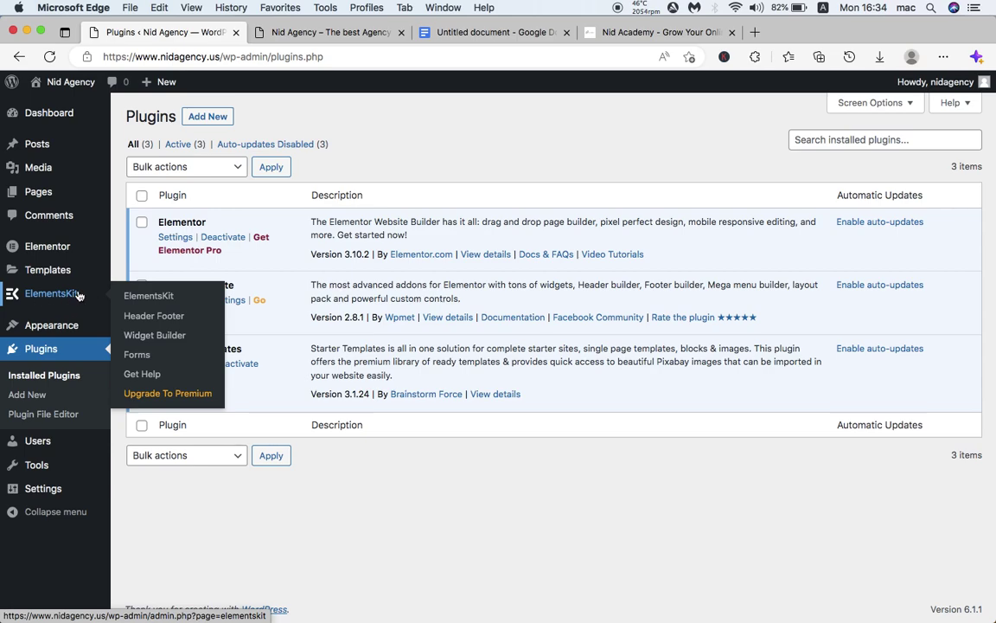
pyautogui.click(163, 319)
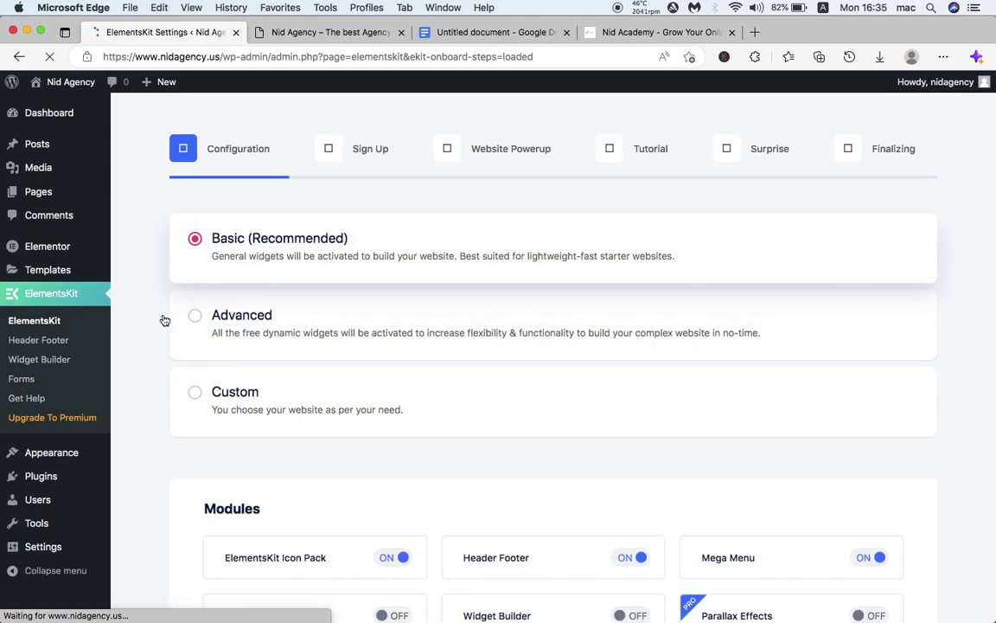
pyautogui.scroll(-20, 470, 365)
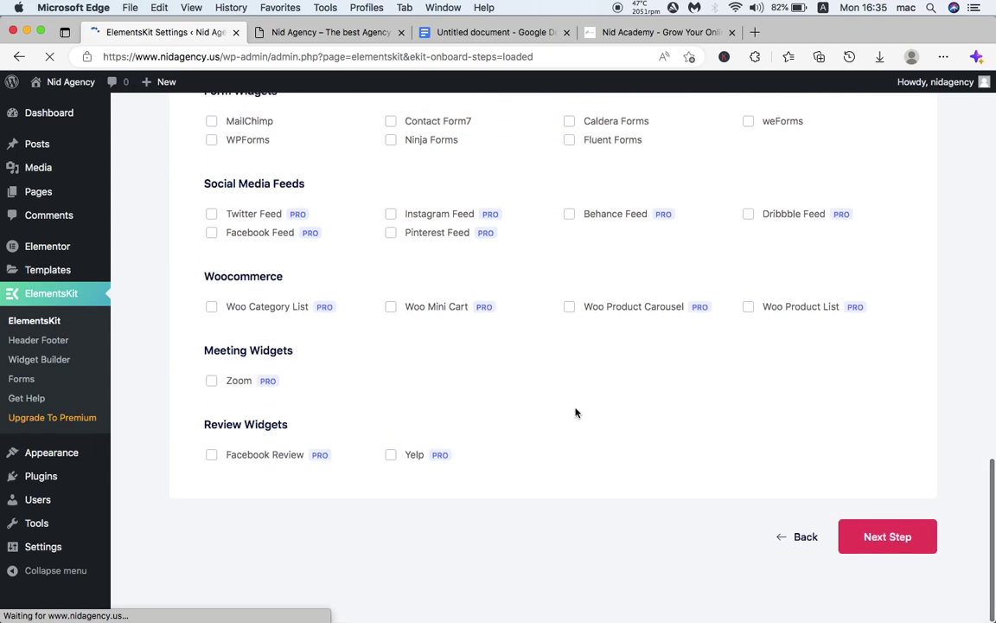
pyautogui.click(863, 529)
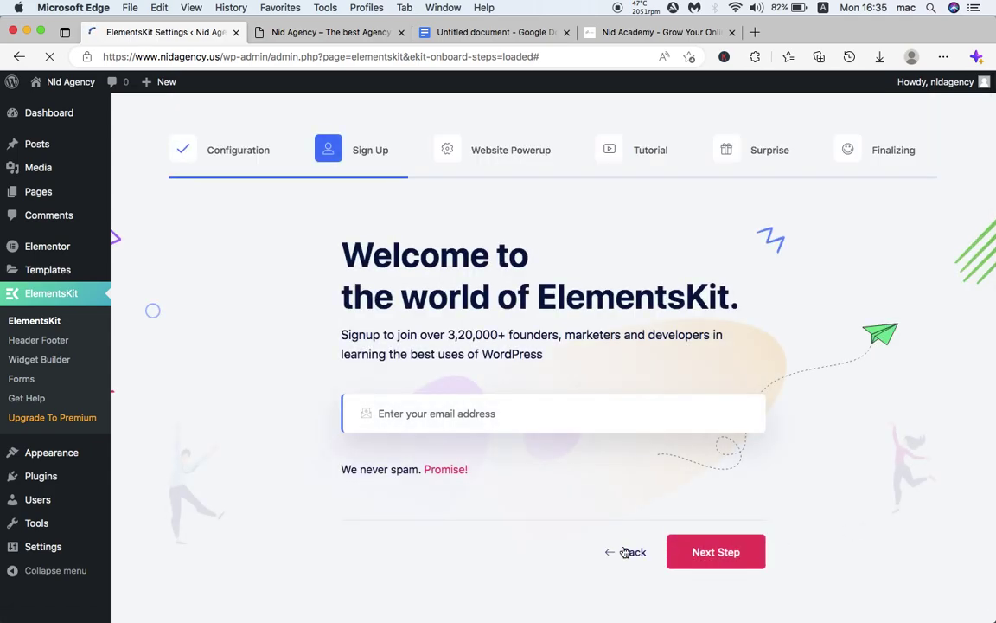
pyautogui.click(709, 554)
pyautogui.scroll(-4, 709, 553)
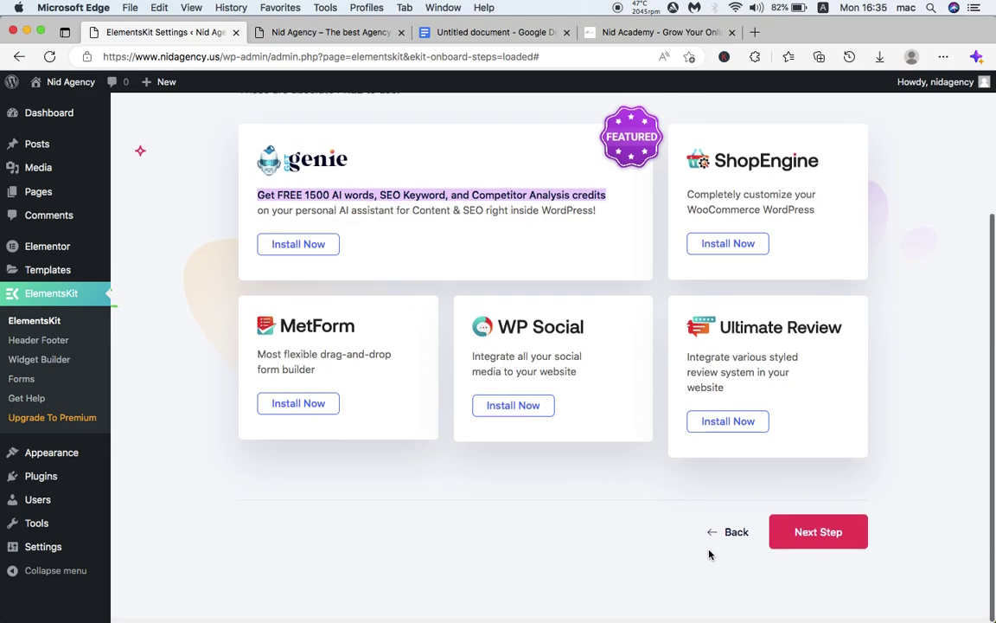
pyautogui.scroll(4, 834, 534)
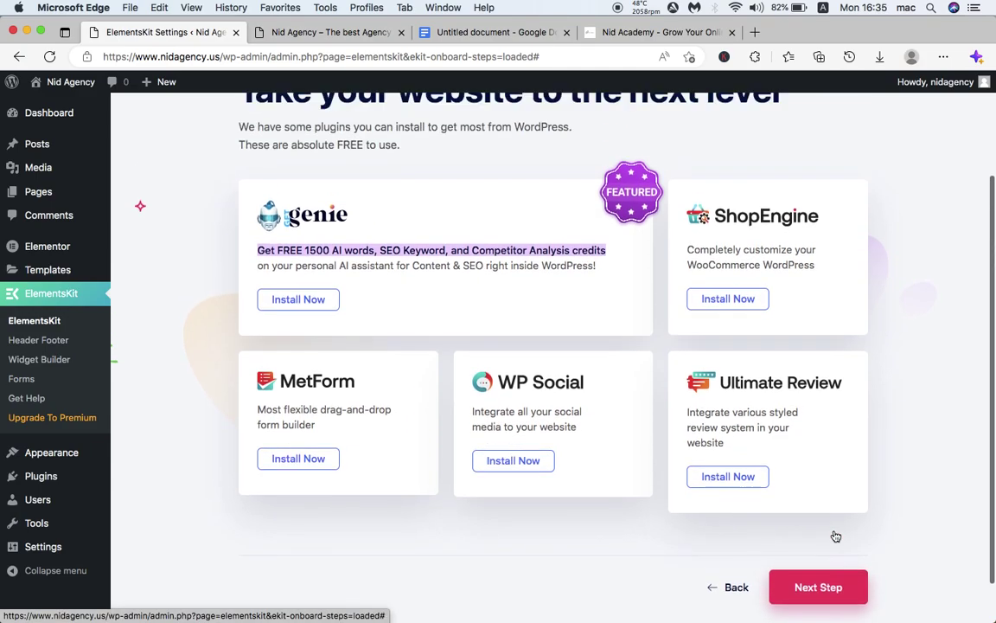
pyautogui.scroll(-4, 834, 534)
pyautogui.click(813, 538)
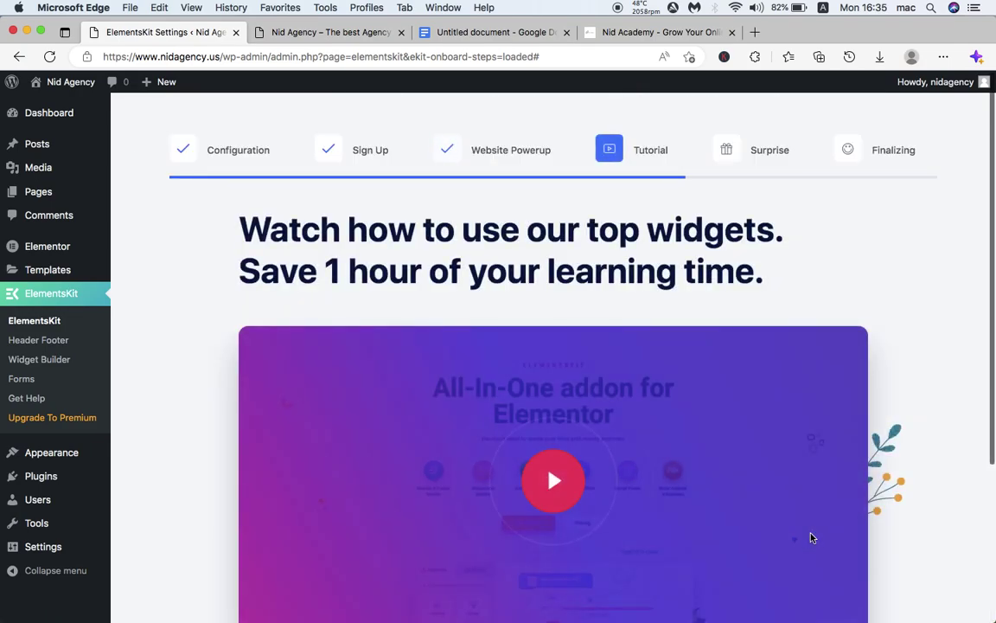
pyautogui.scroll(-5, 811, 536)
pyautogui.click(813, 540)
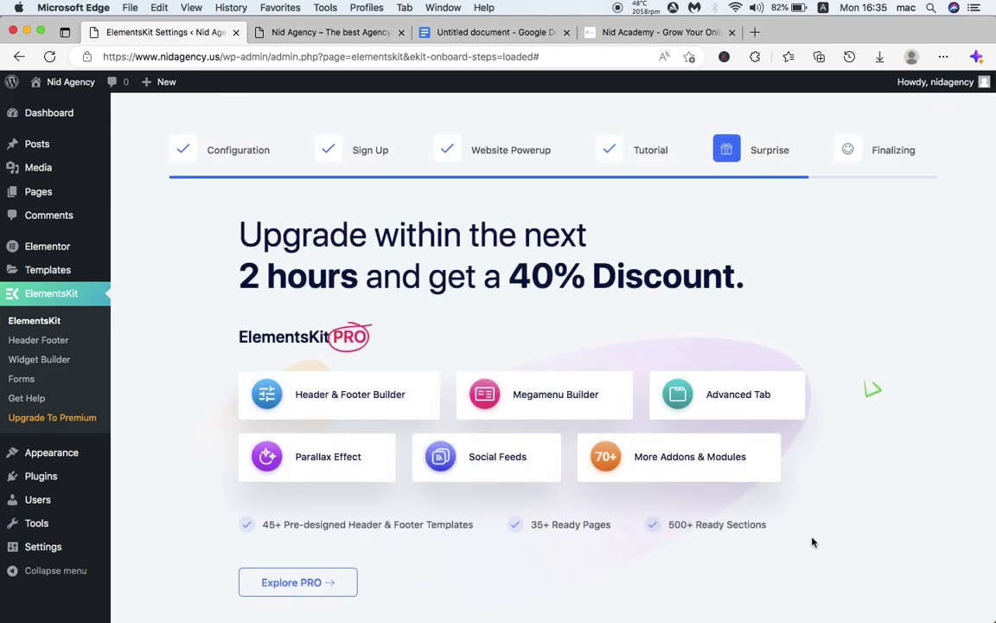
pyautogui.scroll(-4, 813, 541)
pyautogui.click(803, 537)
pyautogui.scroll(-3, 804, 538)
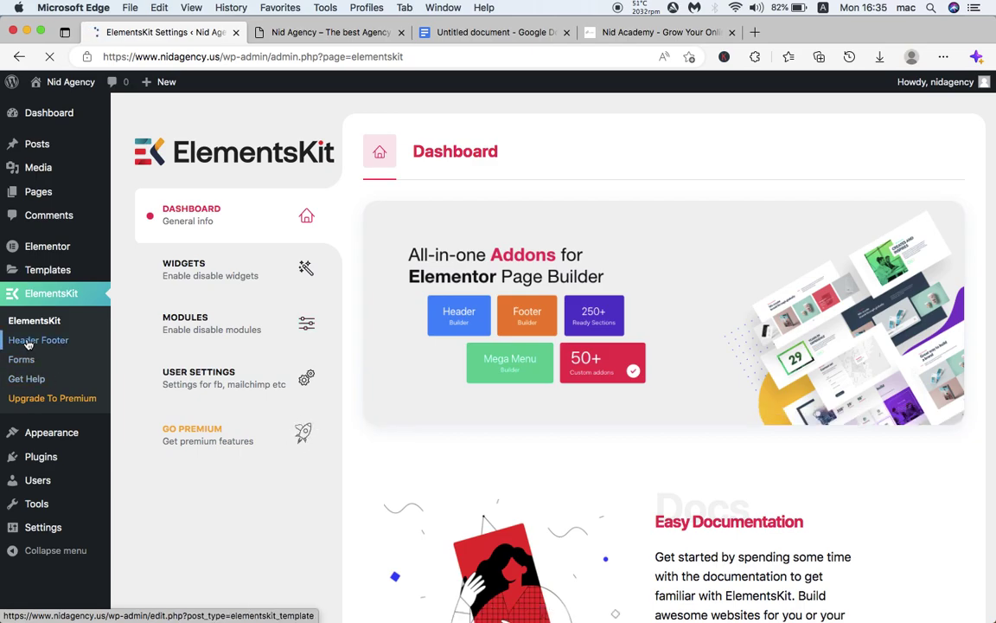
# Step: Start a new ElementsKit header template titled 'main header'
pyautogui.click(28, 343)
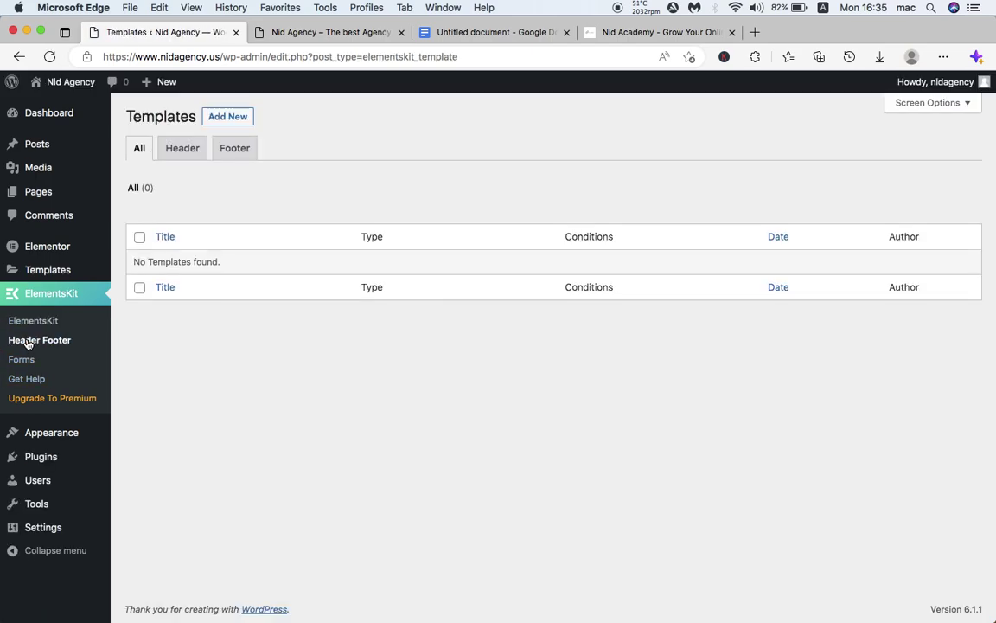
pyautogui.click(183, 160)
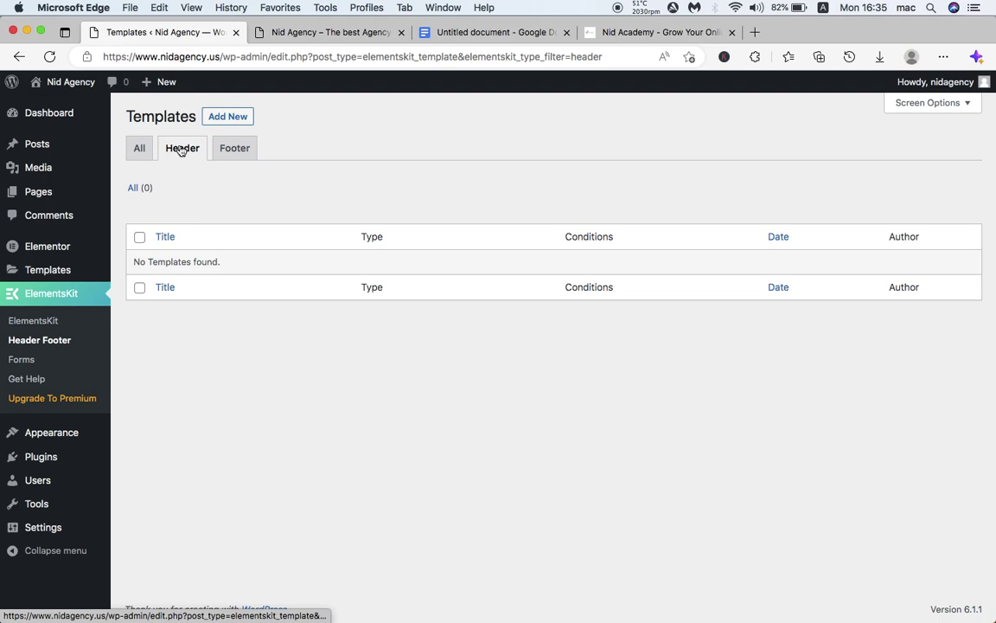
pyautogui.click(221, 121)
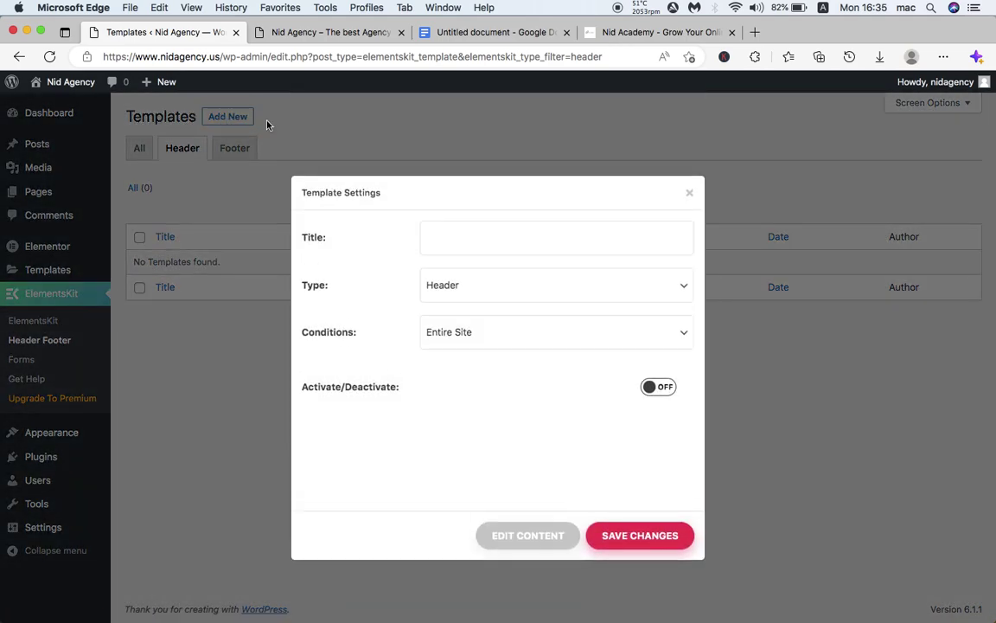
pyautogui.click(501, 242)
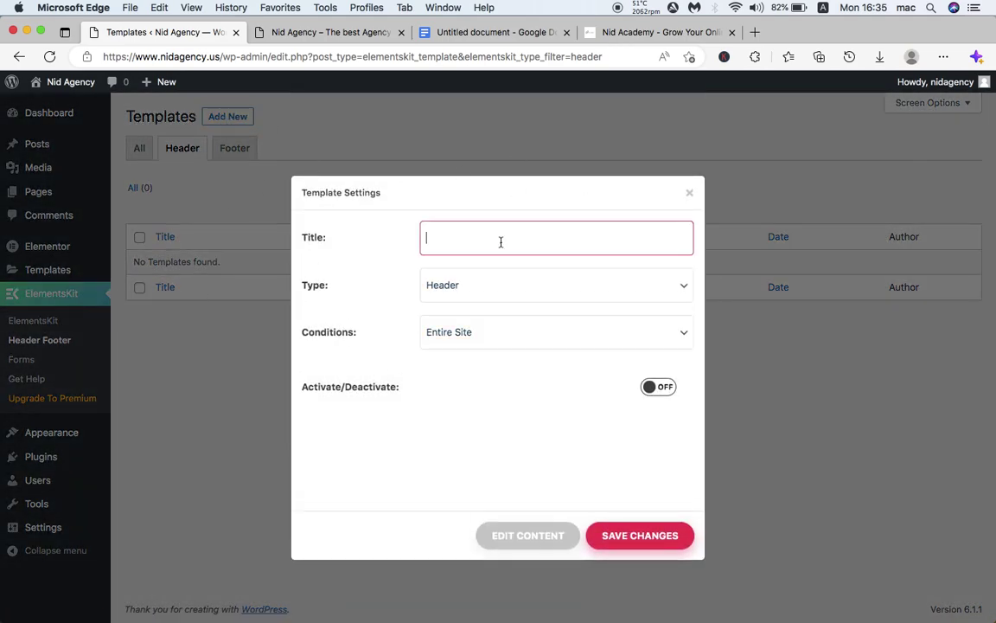
pyautogui.write('main header')
# Step: Keep type Header and condition Entire Site, activate the template, and save it
pyautogui.click(463, 285)
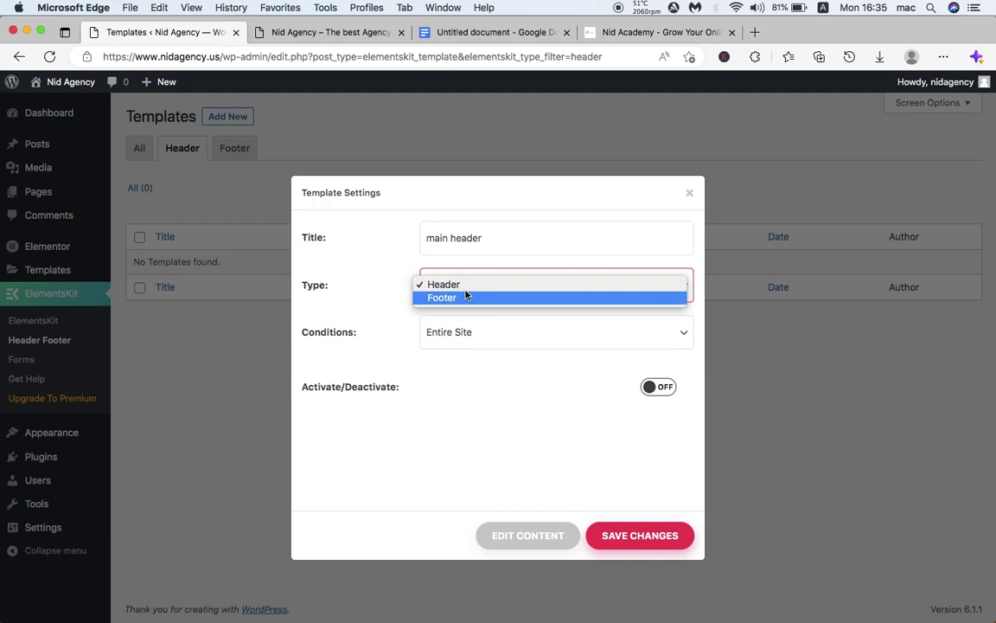
pyautogui.click(474, 286)
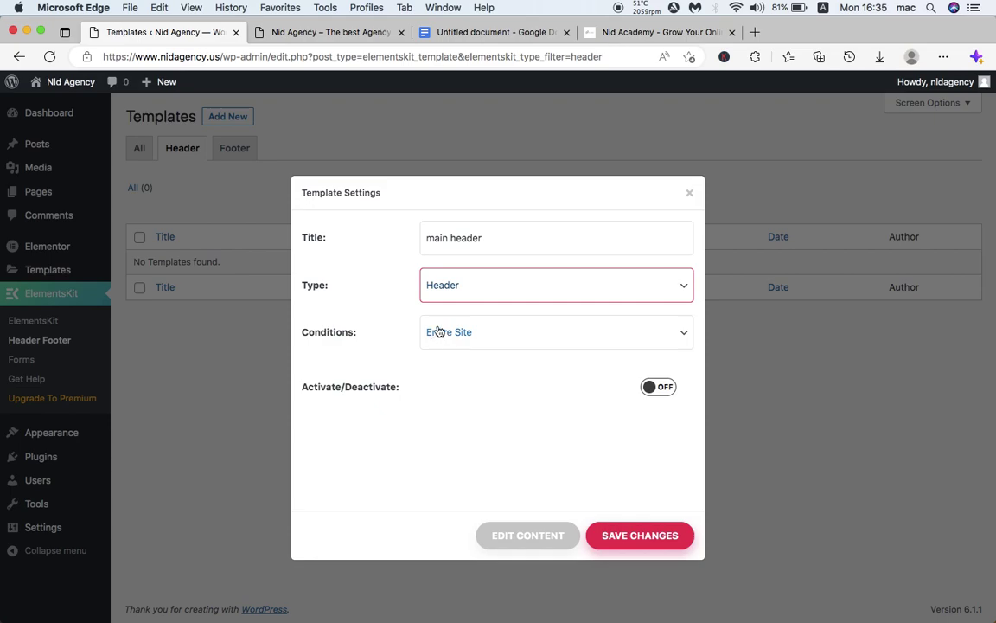
pyautogui.click(499, 344)
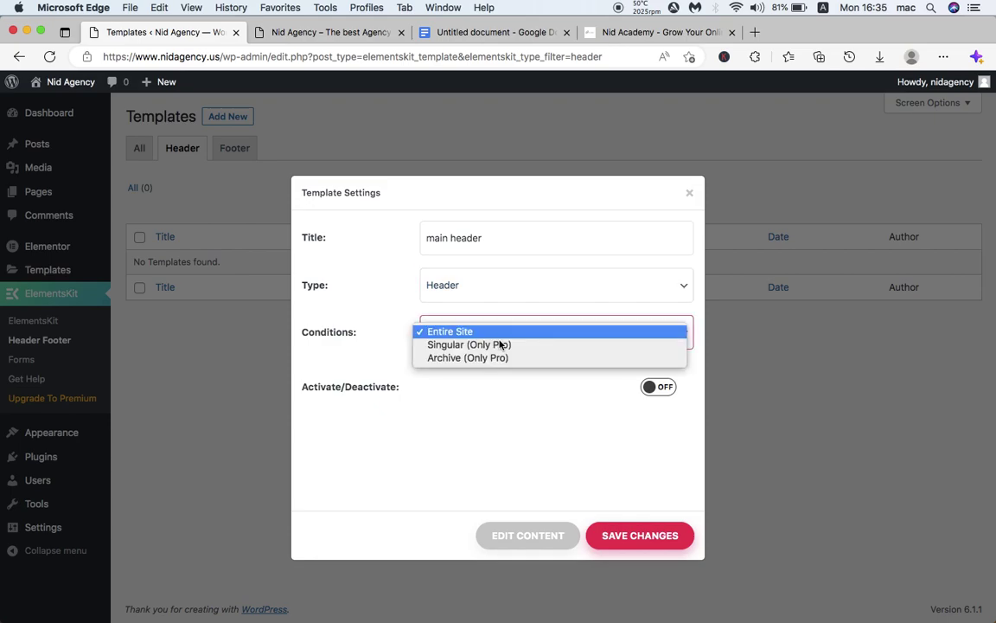
pyautogui.click(508, 333)
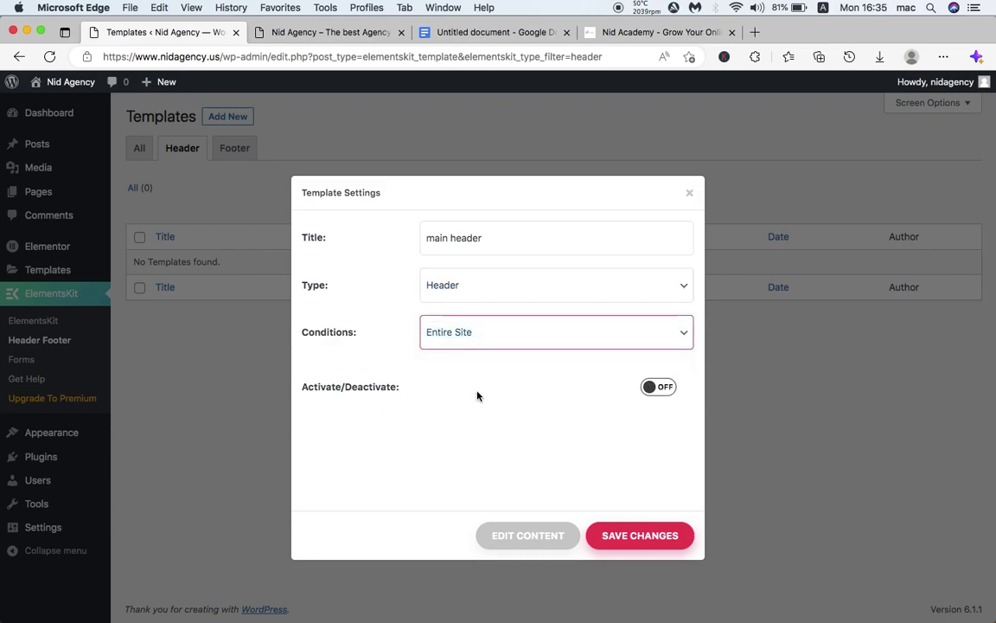
pyautogui.click(650, 386)
pyautogui.click(661, 389)
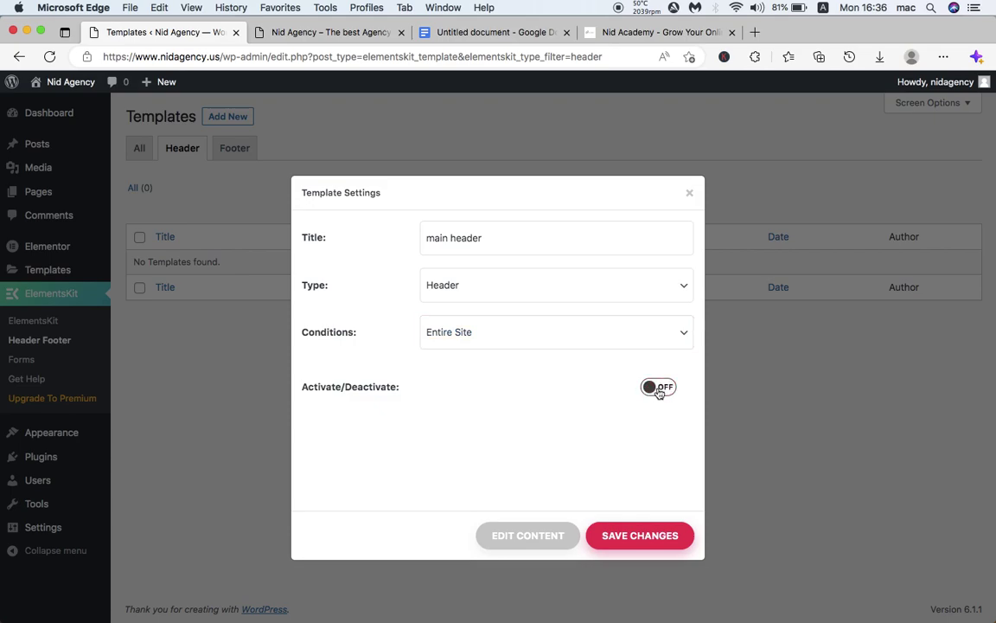
pyautogui.click(662, 390)
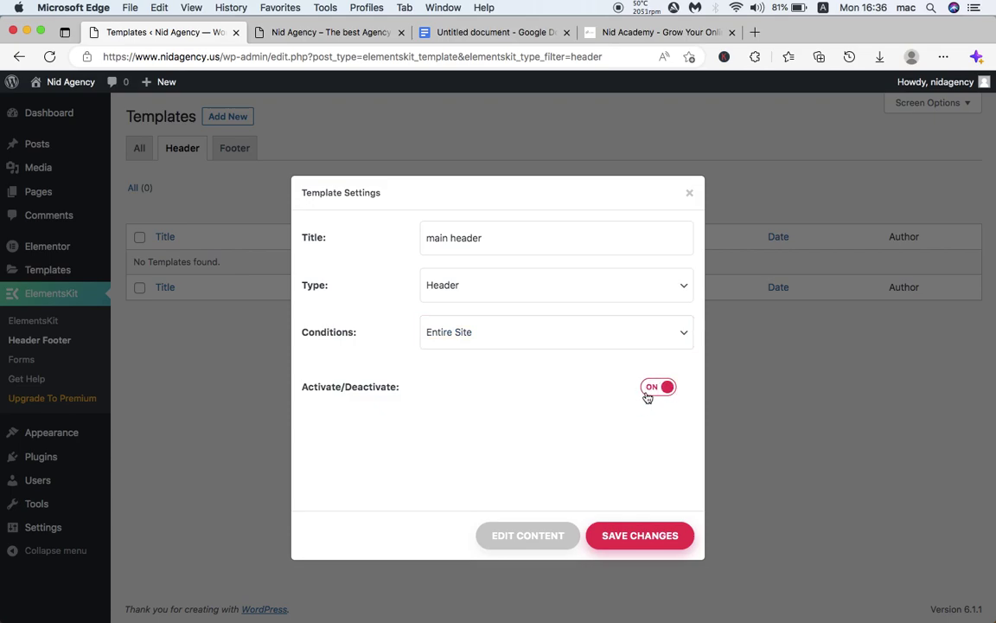
pyautogui.click(644, 541)
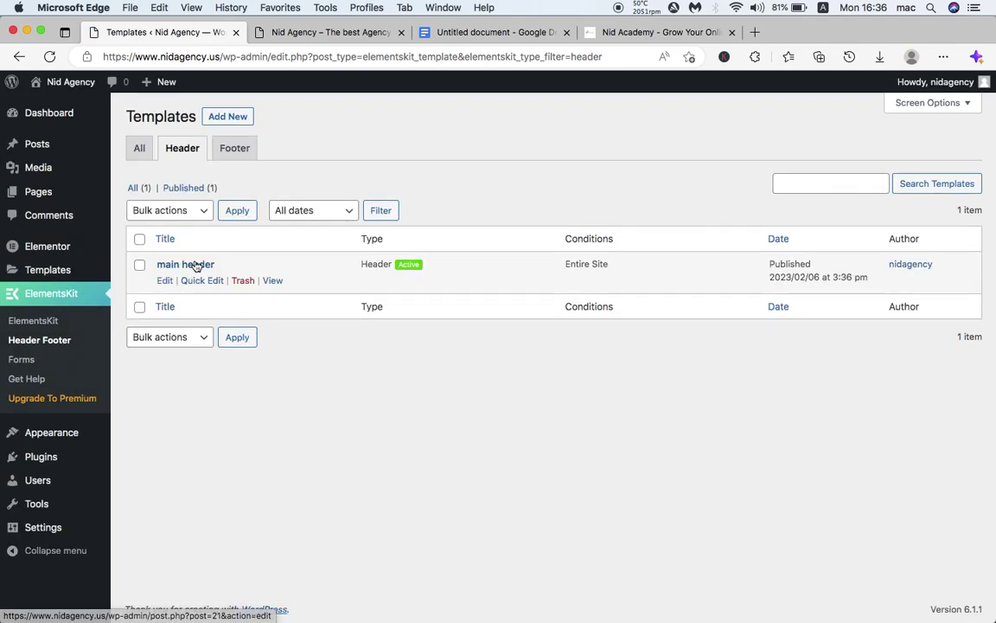
# Step: Edit the main header template in Elementor, close the Navigator, and launch the ElementsKit library
pyautogui.click(164, 280)
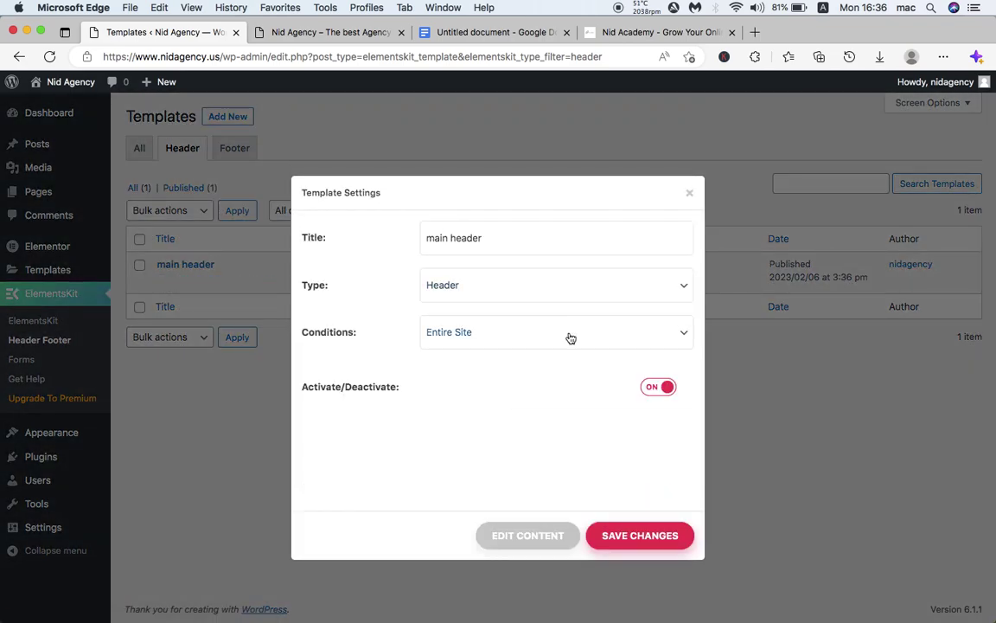
pyautogui.click(516, 538)
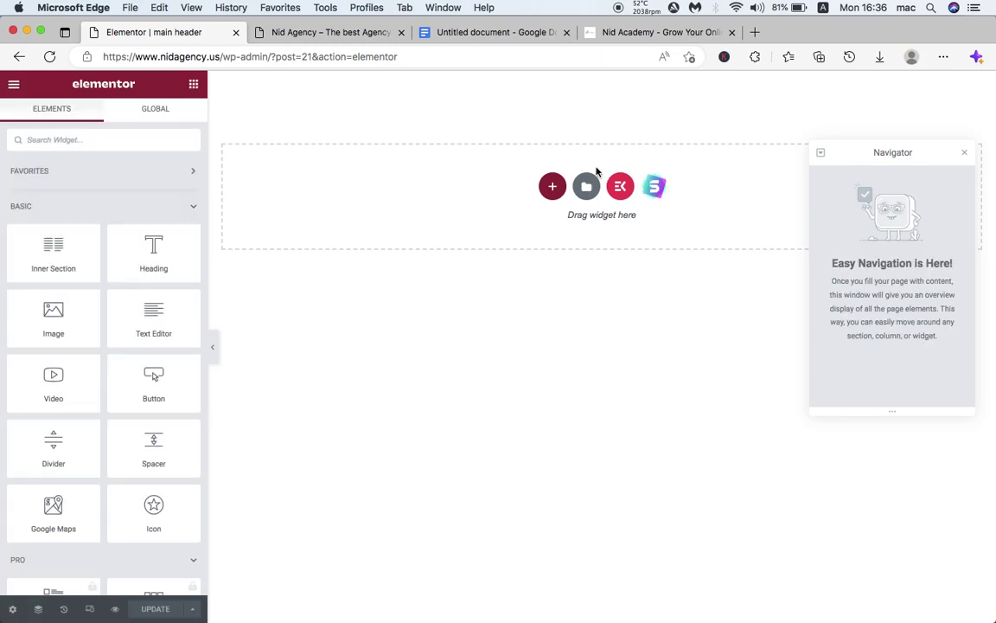
pyautogui.click(966, 153)
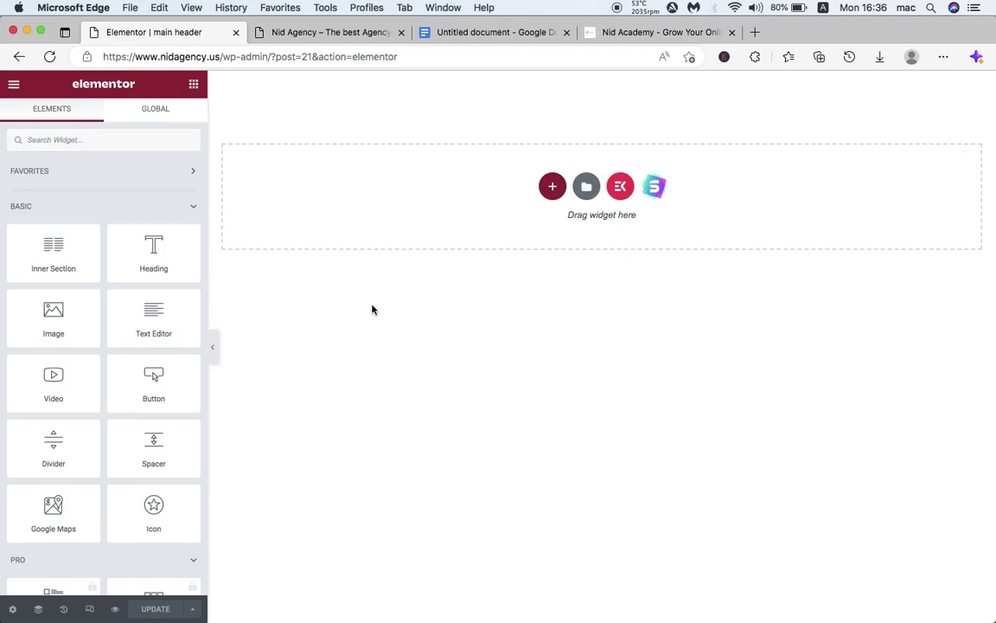
pyautogui.click(626, 188)
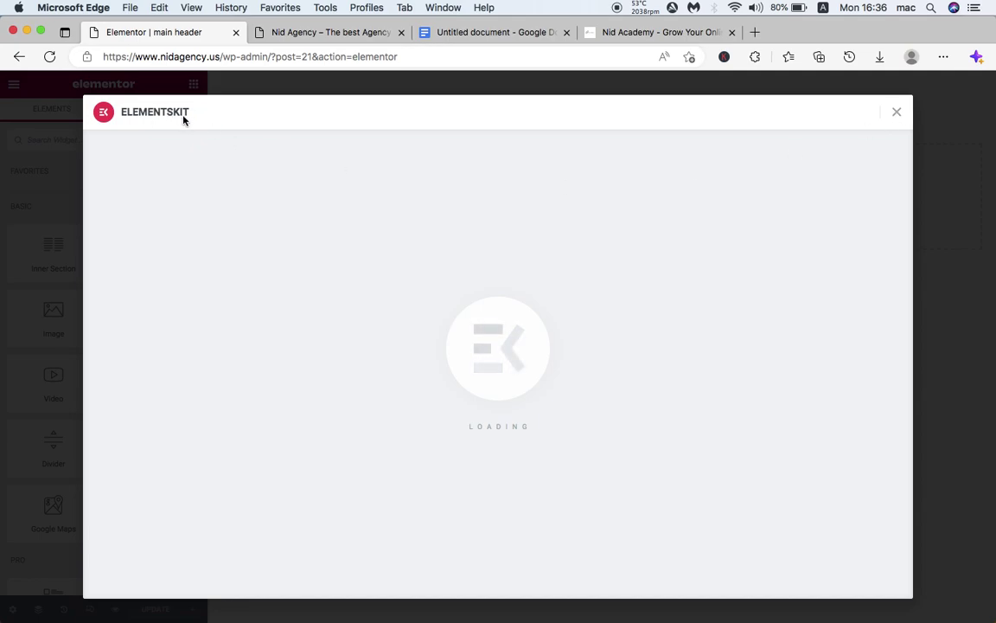
# Step: Insert the ElementsKit 'Header – Section 1' template from Sections > Header
pyautogui.click(897, 112)
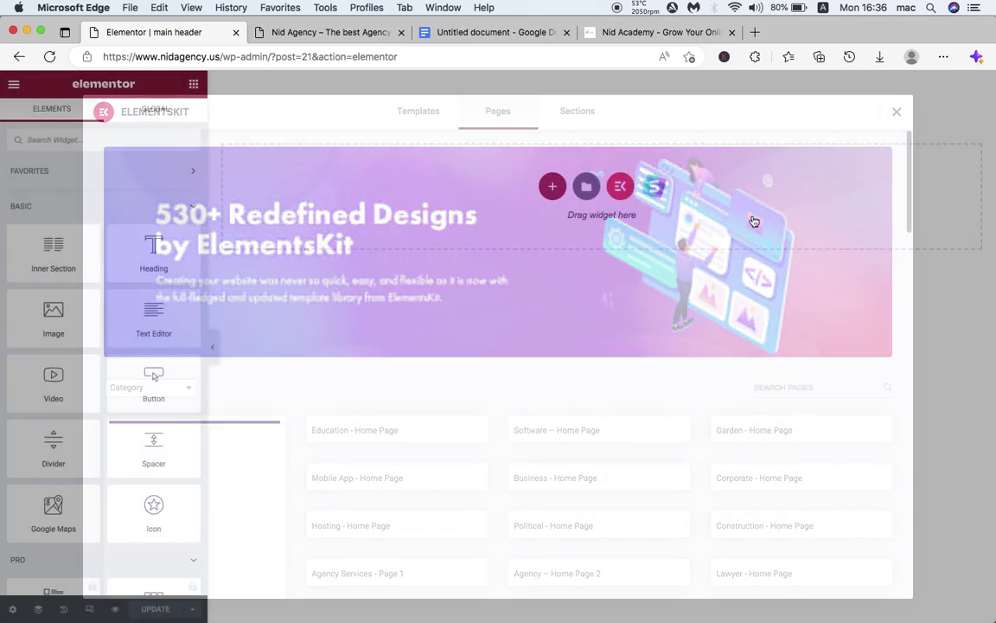
pyautogui.click(620, 188)
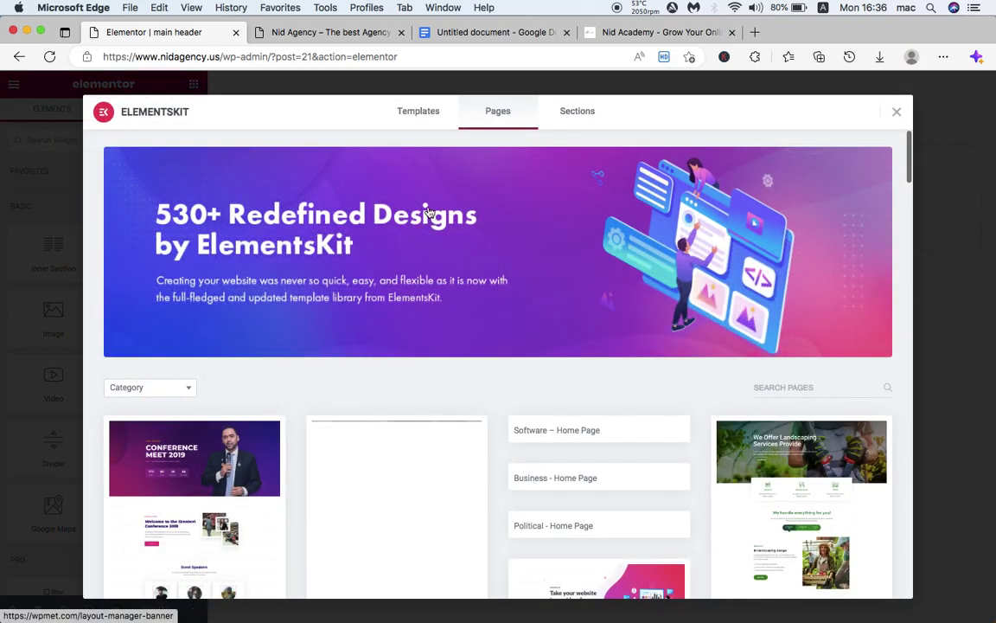
pyautogui.click(576, 115)
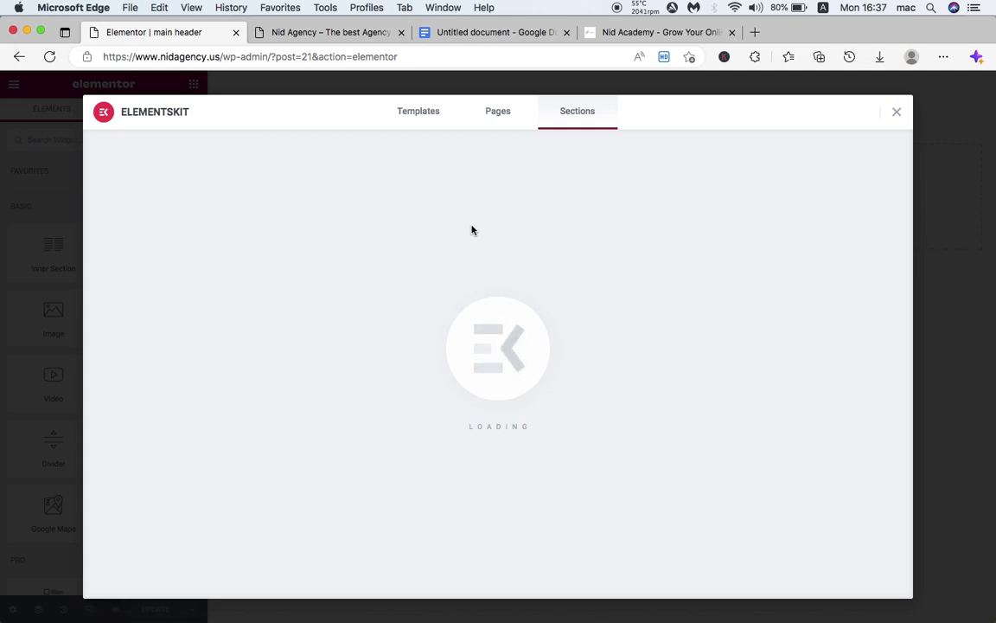
pyautogui.scroll(-1, 401, 298)
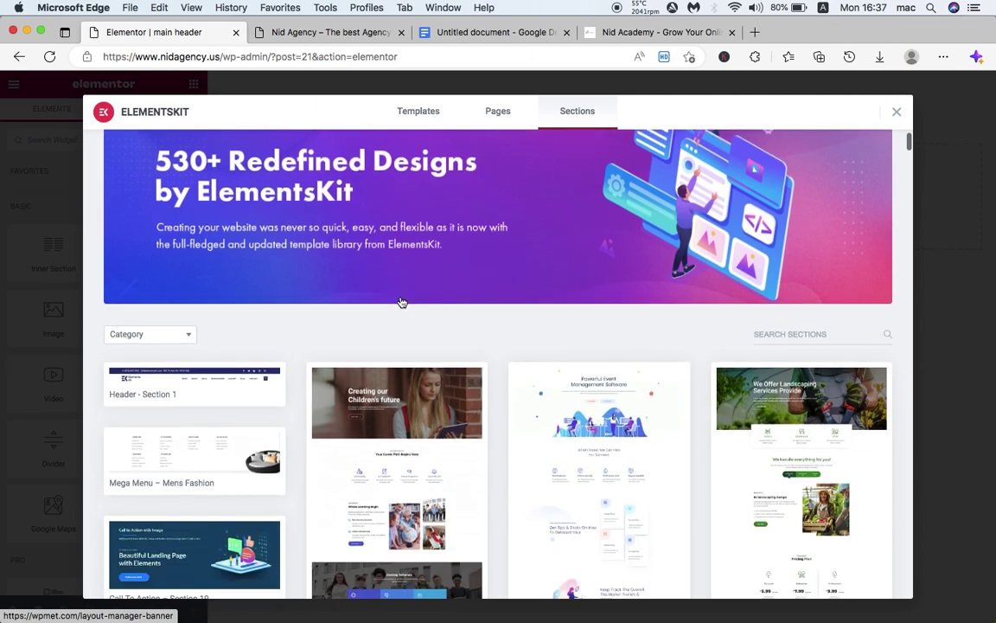
pyautogui.scroll(-2, 195, 290)
pyautogui.click(187, 231)
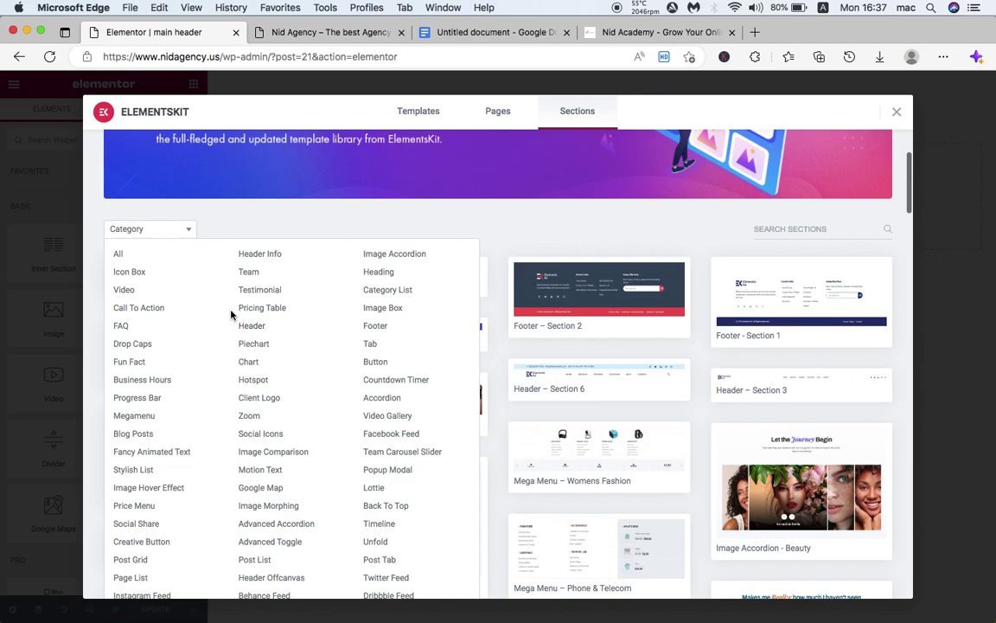
pyautogui.scroll(-3, 231, 314)
pyautogui.scroll(1, 183, 304)
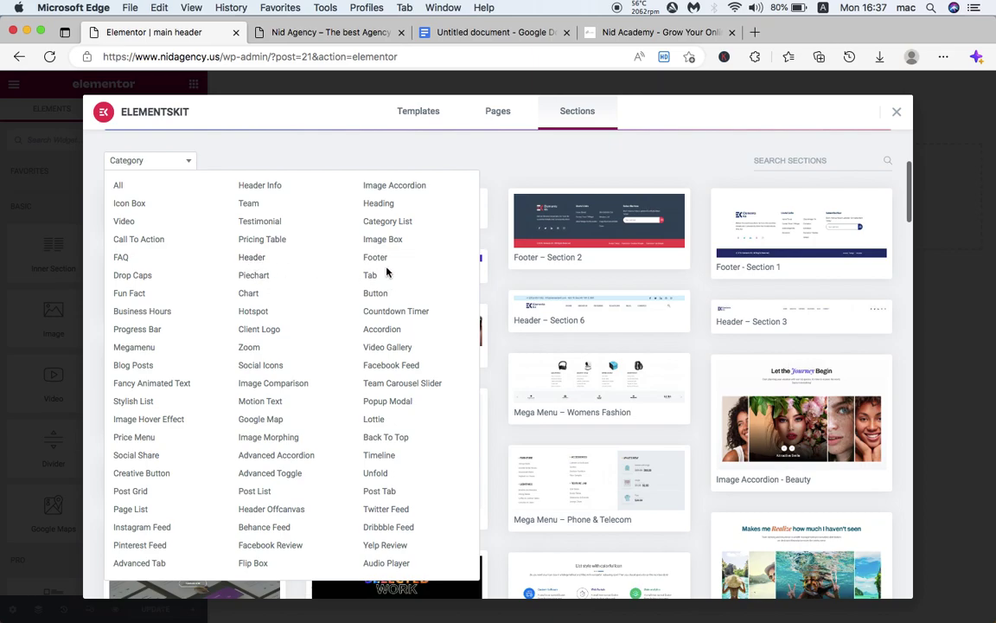
pyautogui.click(253, 260)
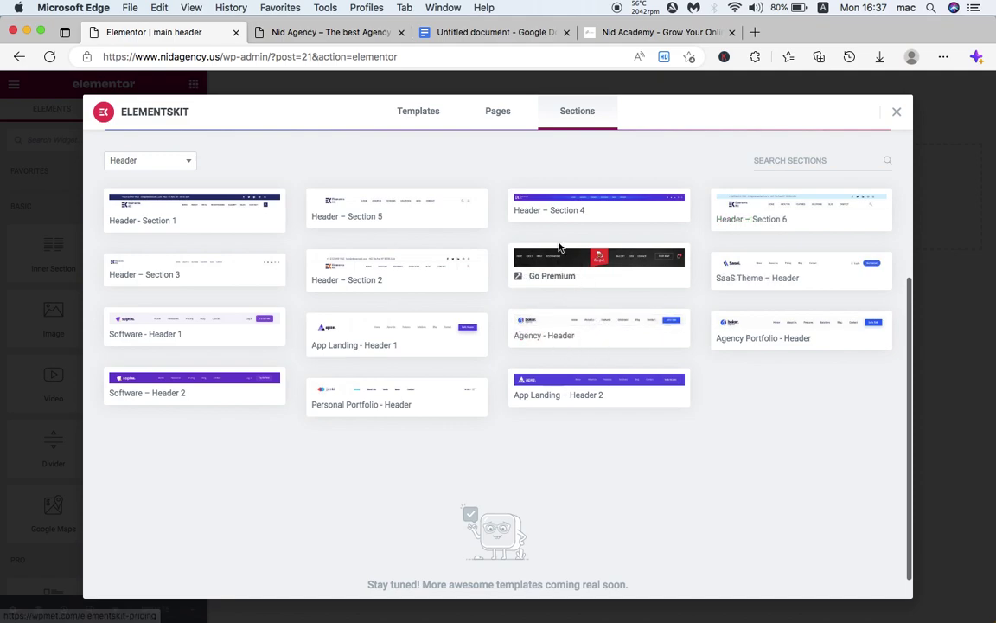
pyautogui.moveTo(529, 220)
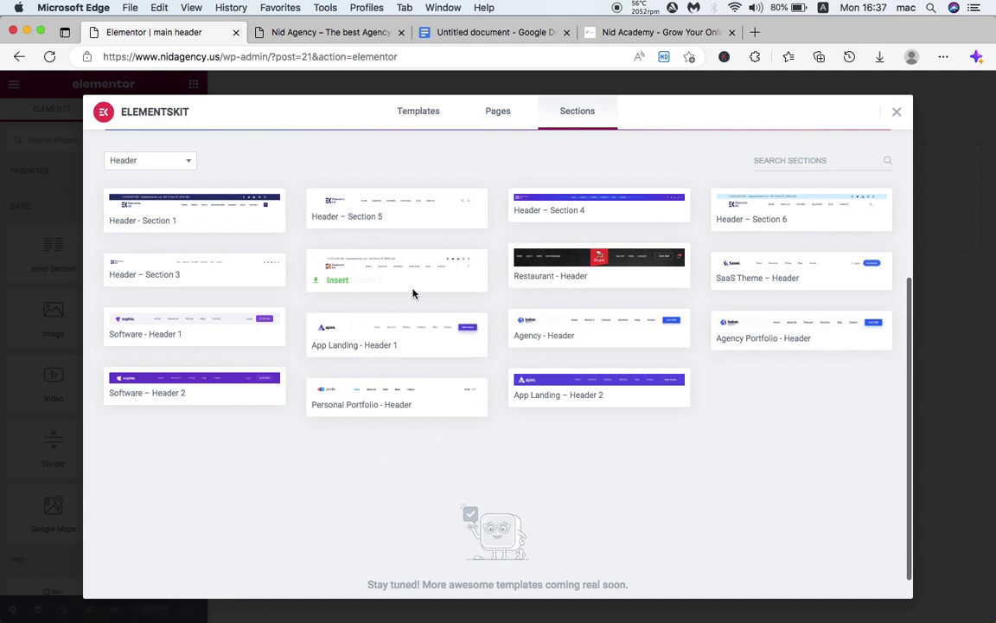
pyautogui.click(196, 204)
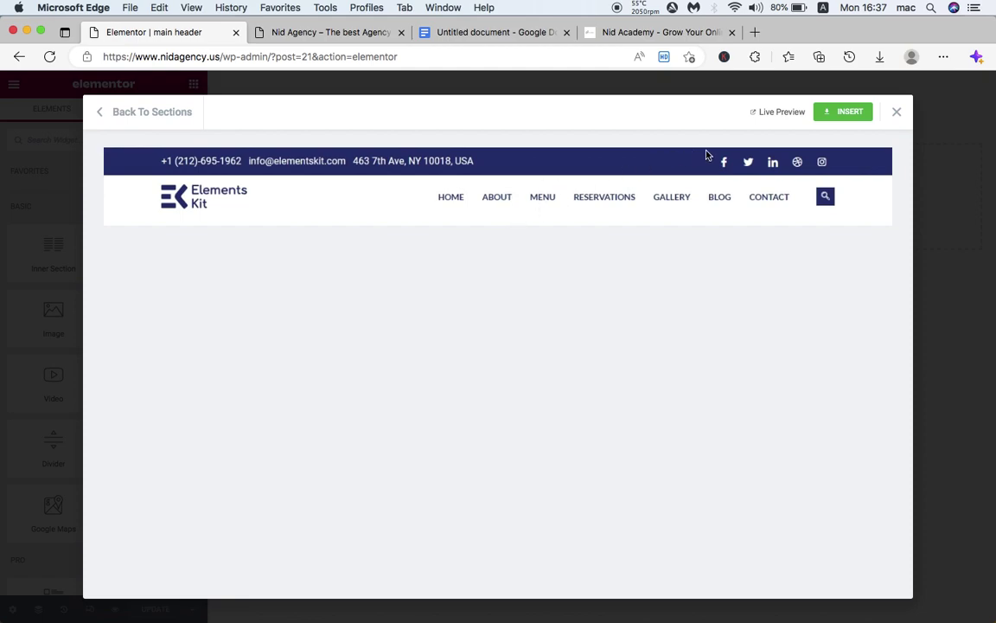
pyautogui.click(849, 115)
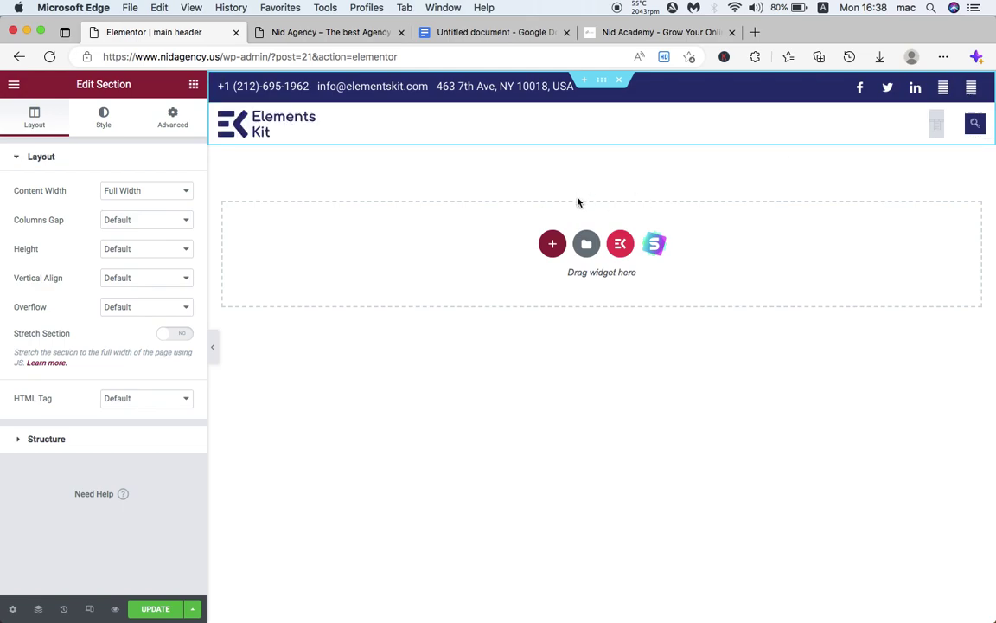
# Step: Replace the header logo with the uploaded NID AGENCY (1).png image
pyautogui.click(269, 124)
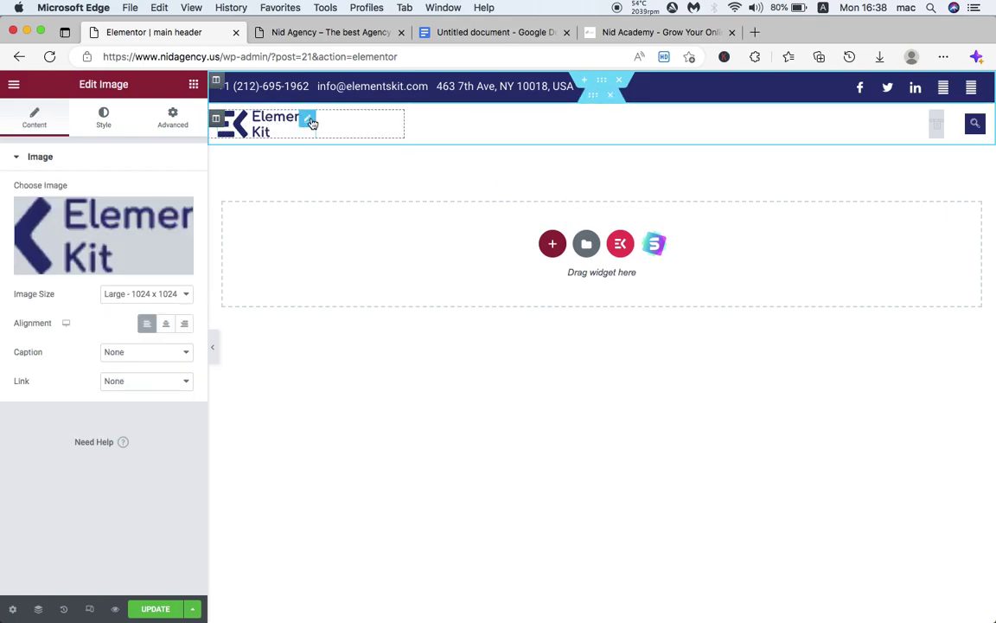
pyautogui.click(128, 223)
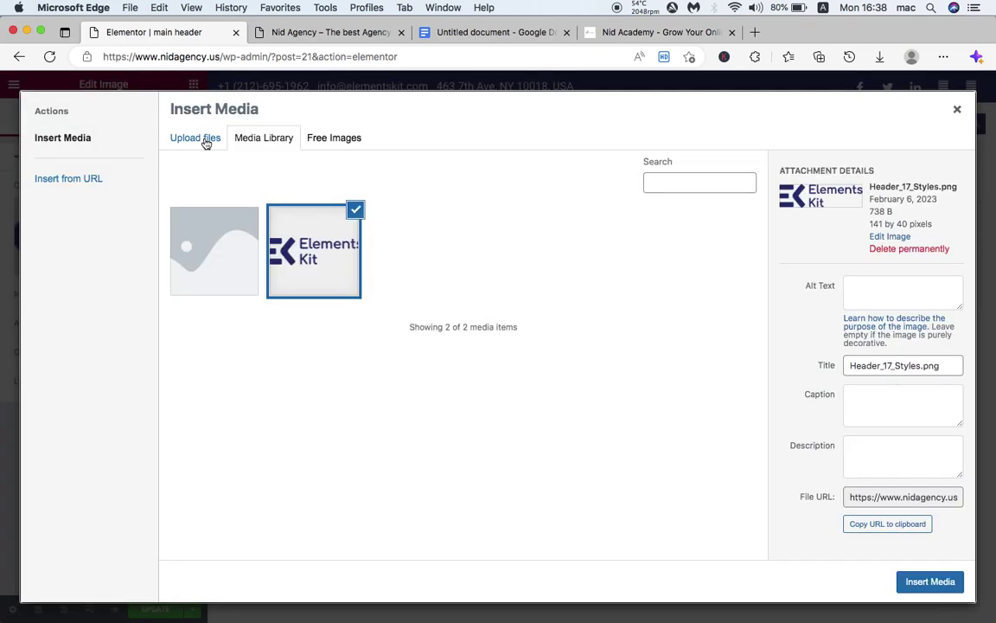
pyautogui.click(206, 140)
pyautogui.click(584, 347)
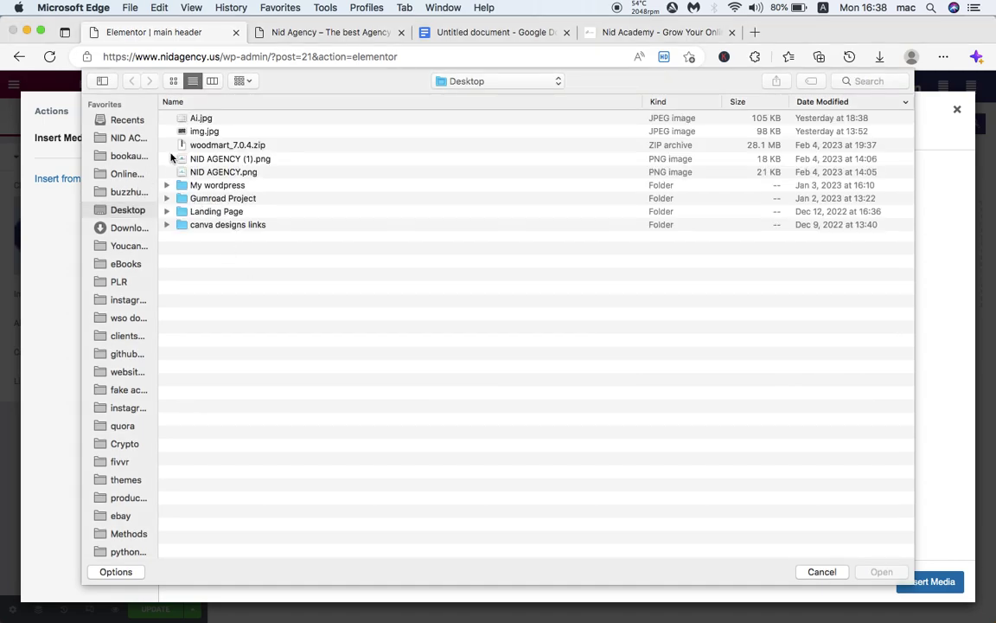
pyautogui.click(206, 173)
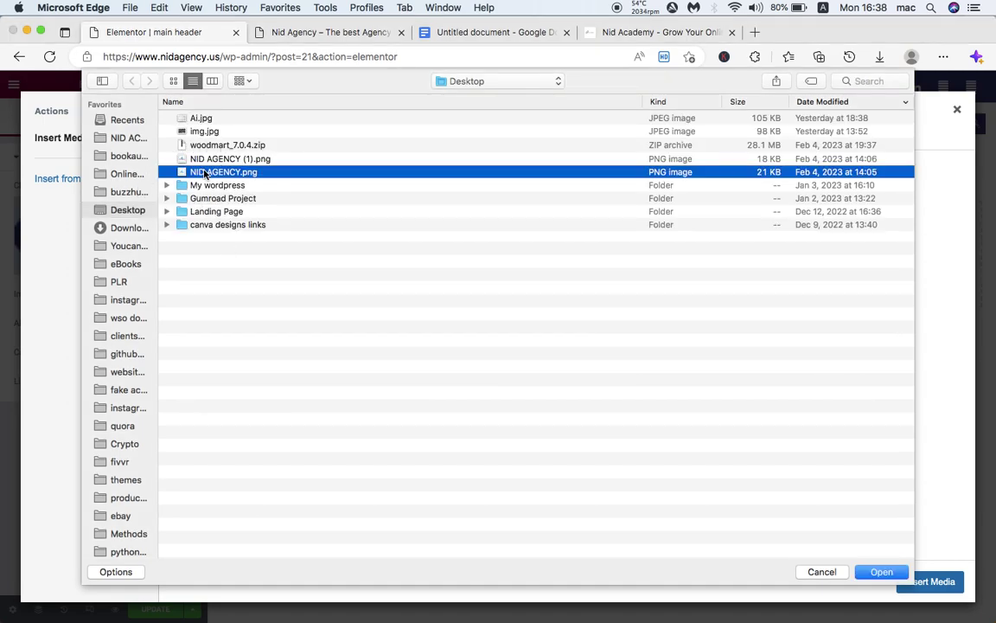
pyautogui.press('Up')
pyautogui.press('space')
pyautogui.press('space')
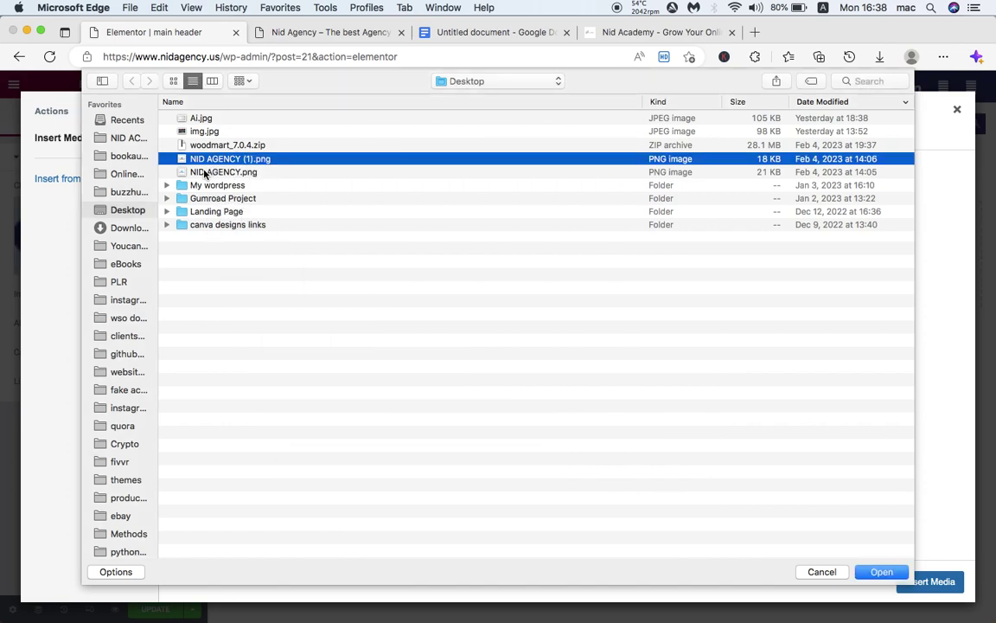
pyautogui.press('Return')
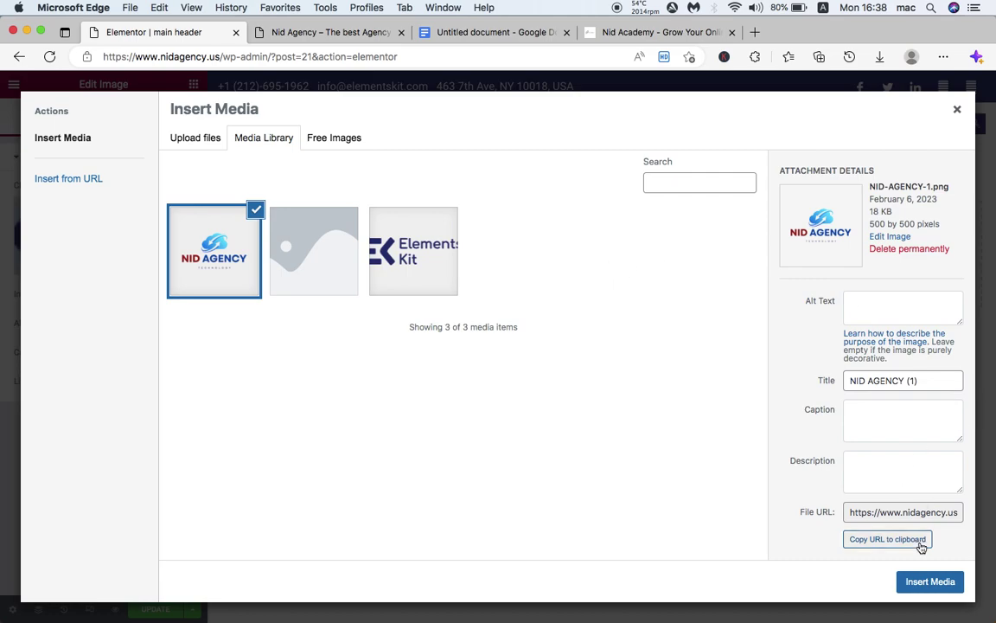
pyautogui.click(919, 582)
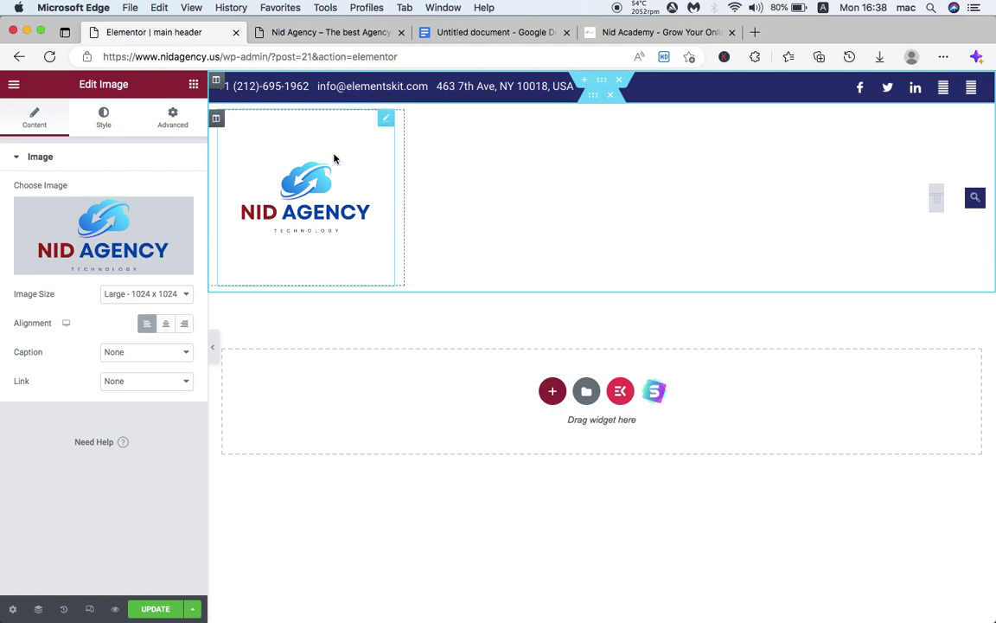
# Step: Set the logo width to 31% and max width to 32%, then reopen the media library
pyautogui.click(102, 117)
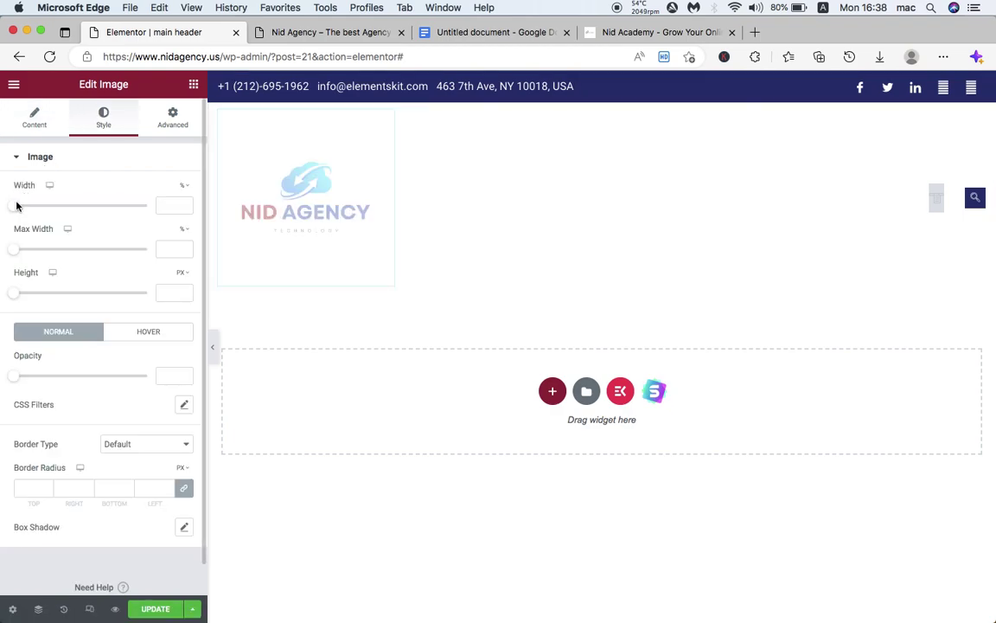
pyautogui.moveTo(16, 207); pyautogui.dragTo(54, 210)
pyautogui.moveTo(13, 249); pyautogui.dragTo(56, 251)
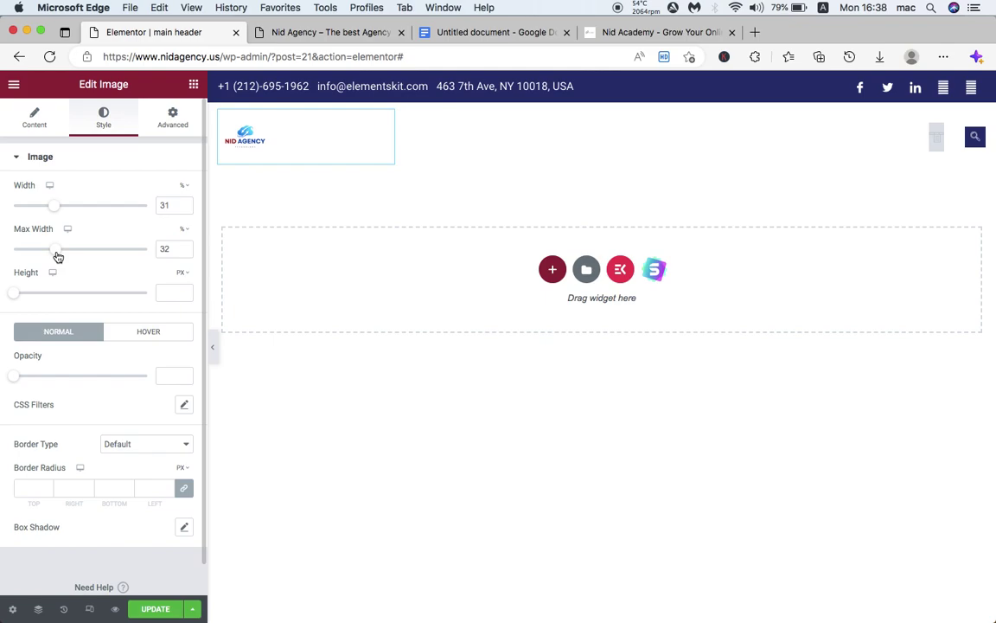
pyautogui.click(212, 347)
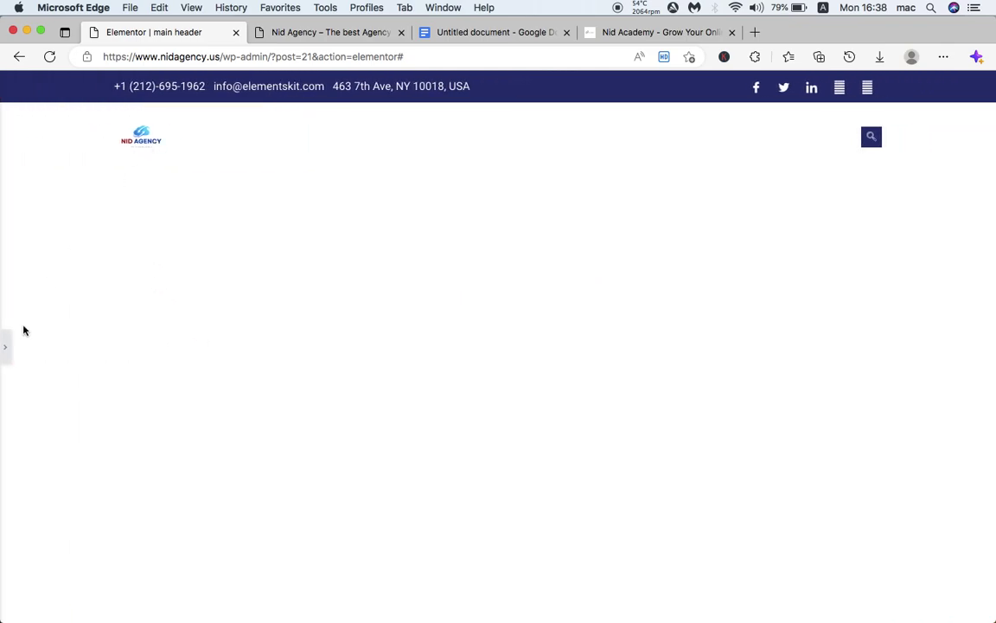
pyautogui.click(5, 348)
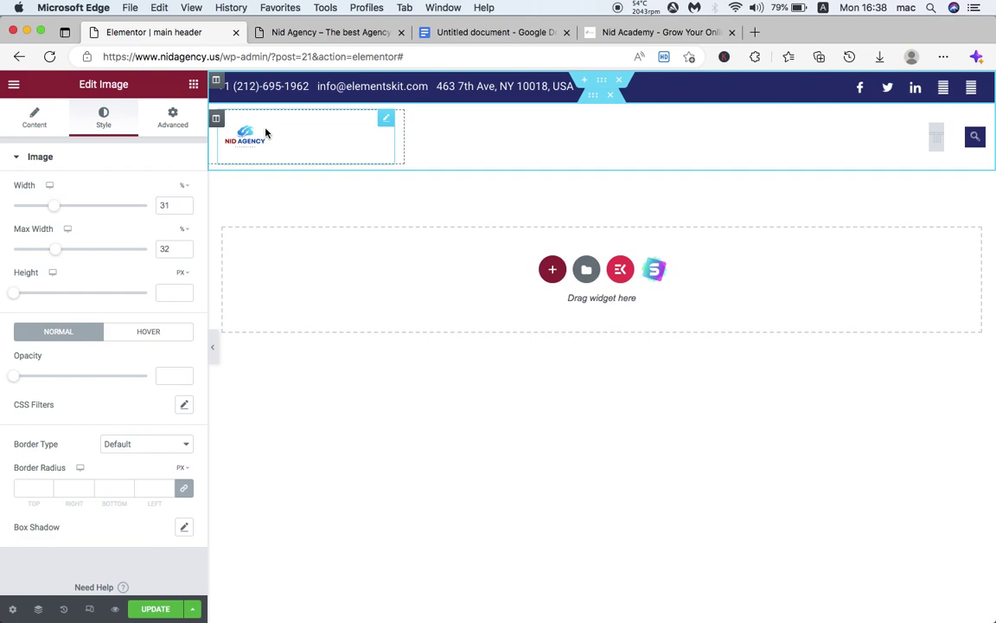
pyautogui.click(41, 121)
pyautogui.click(127, 233)
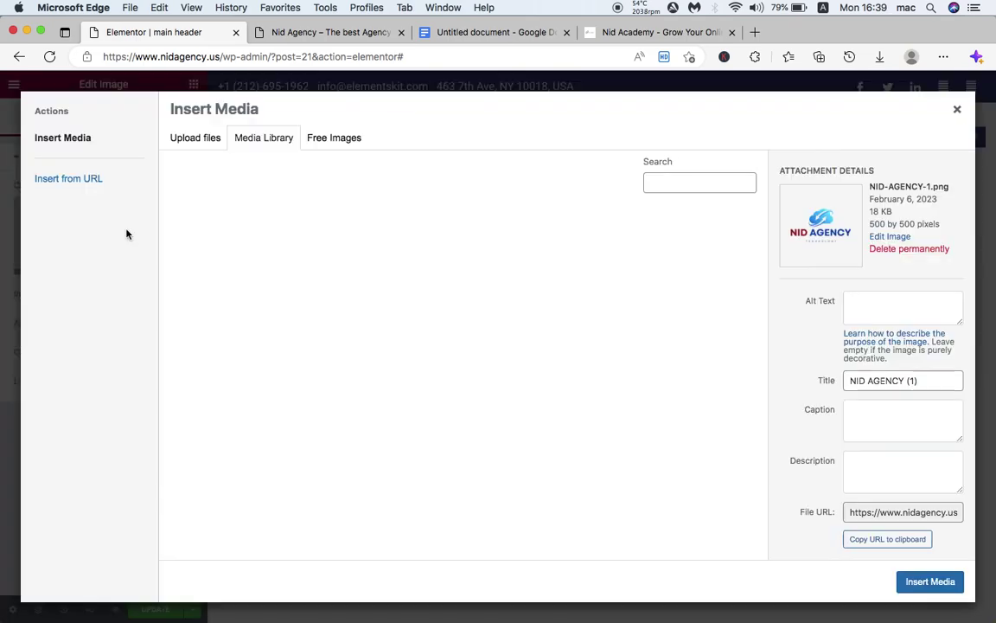
# Step: Crop the NID AGENCY logo's top and bottom space to 500×227 pixels and reinsert it
pyautogui.click(891, 236)
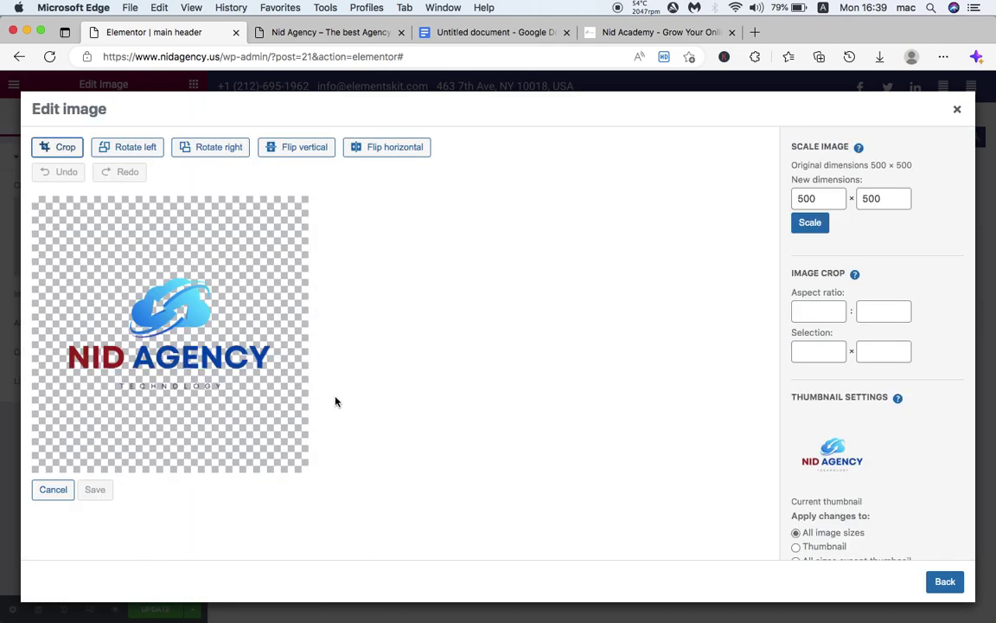
pyautogui.click(64, 149)
pyautogui.moveTo(169, 200); pyautogui.dragTo(163, 273)
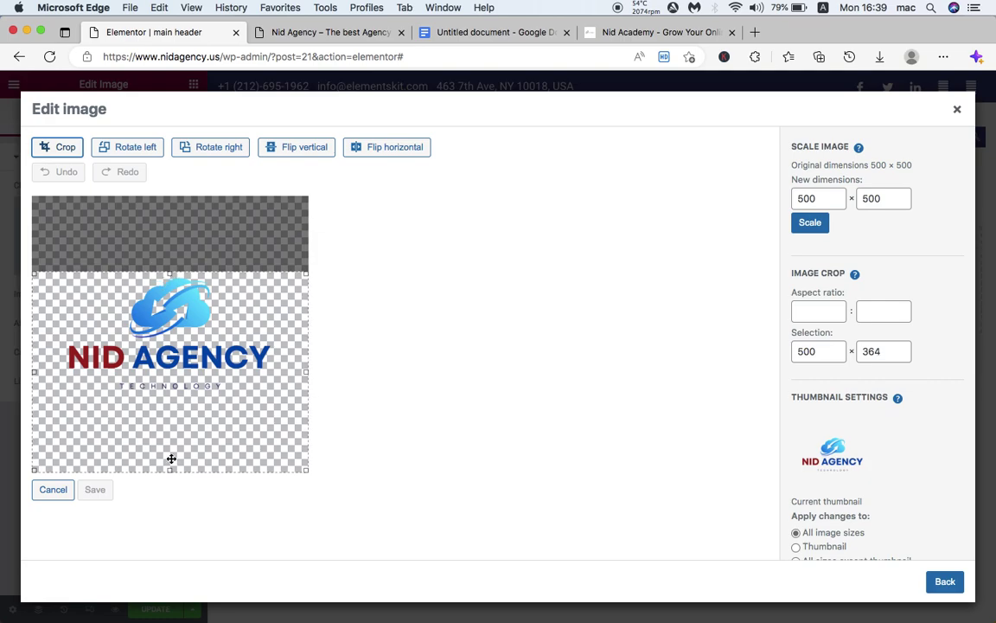
pyautogui.moveTo(171, 471)
pyautogui.mouseDown()
pyautogui.moveTo(171, 431)
pyautogui.moveTo(189, 397)
pyautogui.mouseUp()
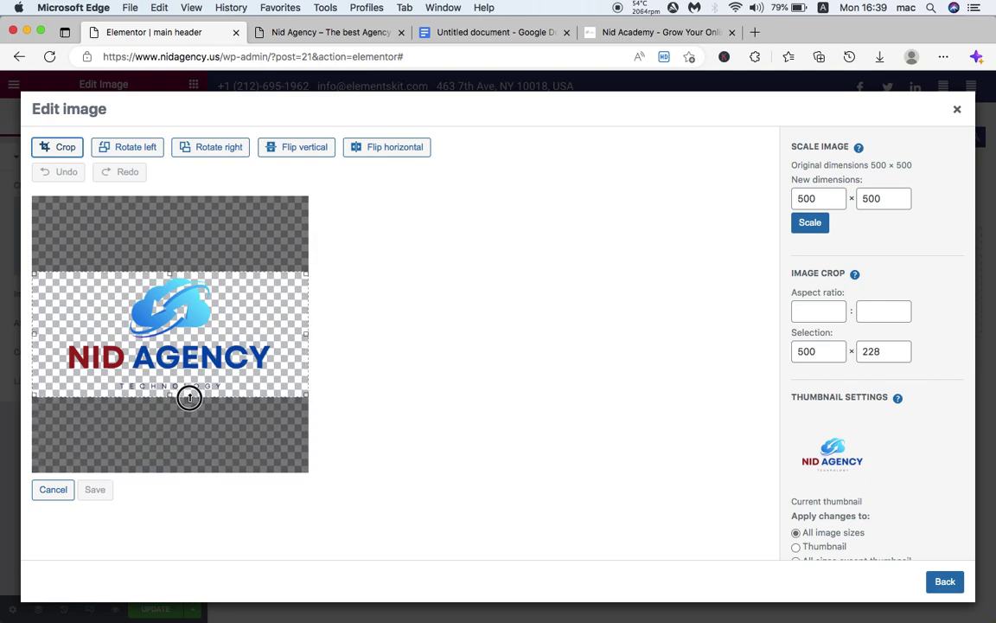
pyautogui.click(65, 147)
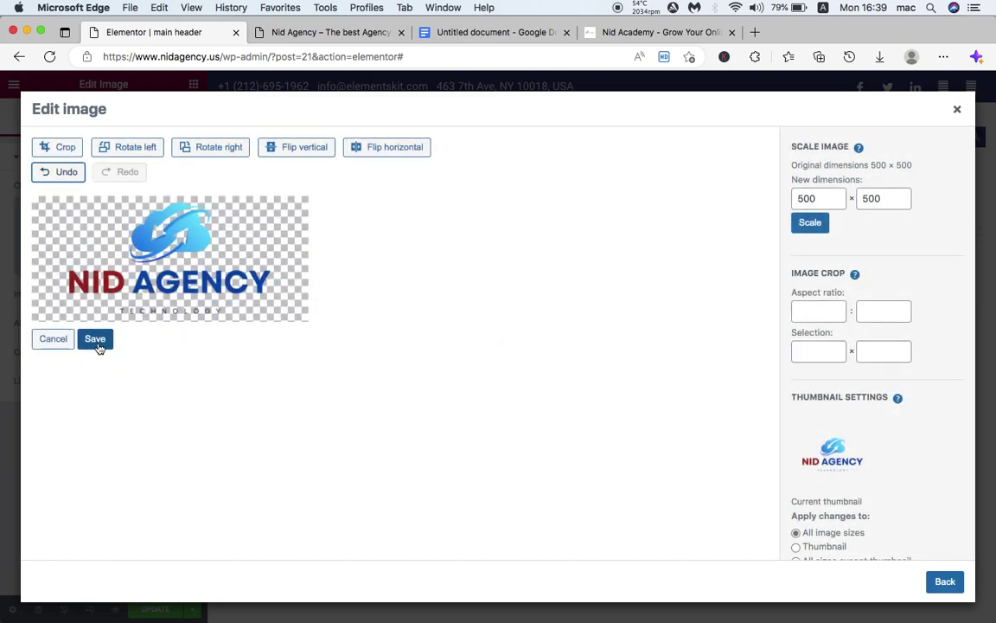
pyautogui.click(96, 339)
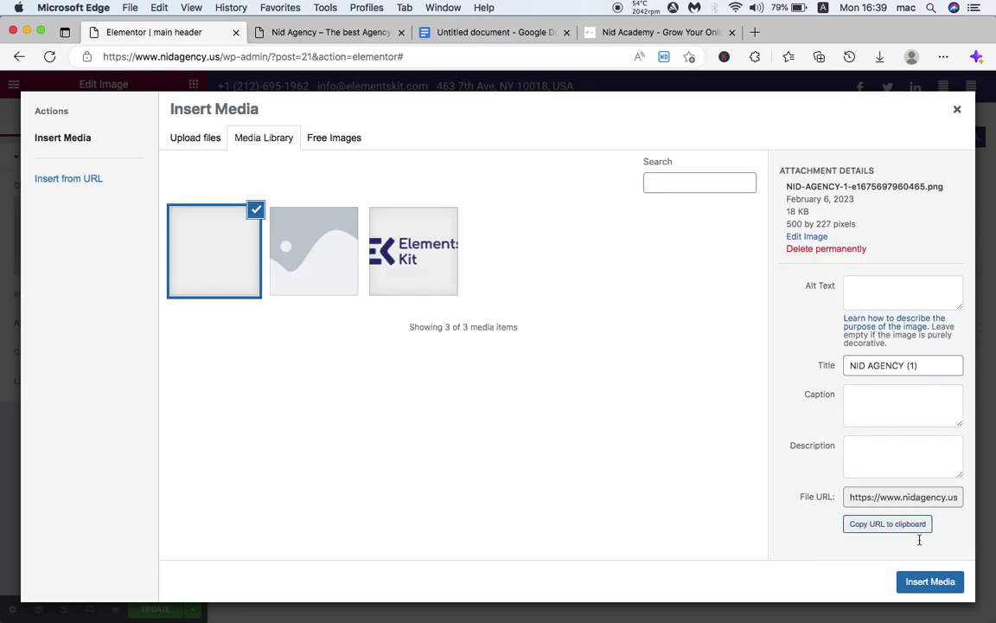
pyautogui.click(919, 584)
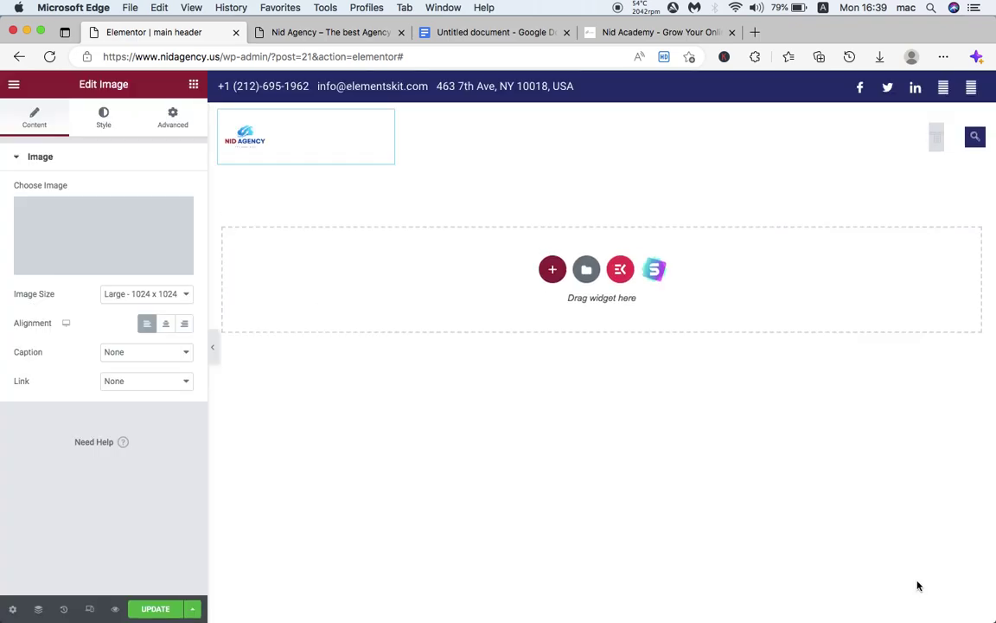
# Step: Clear the logo's Width and Max Width values so it shows at full column size
pyautogui.click(95, 118)
pyautogui.moveTo(49, 207); pyautogui.dragTo(73, 215)
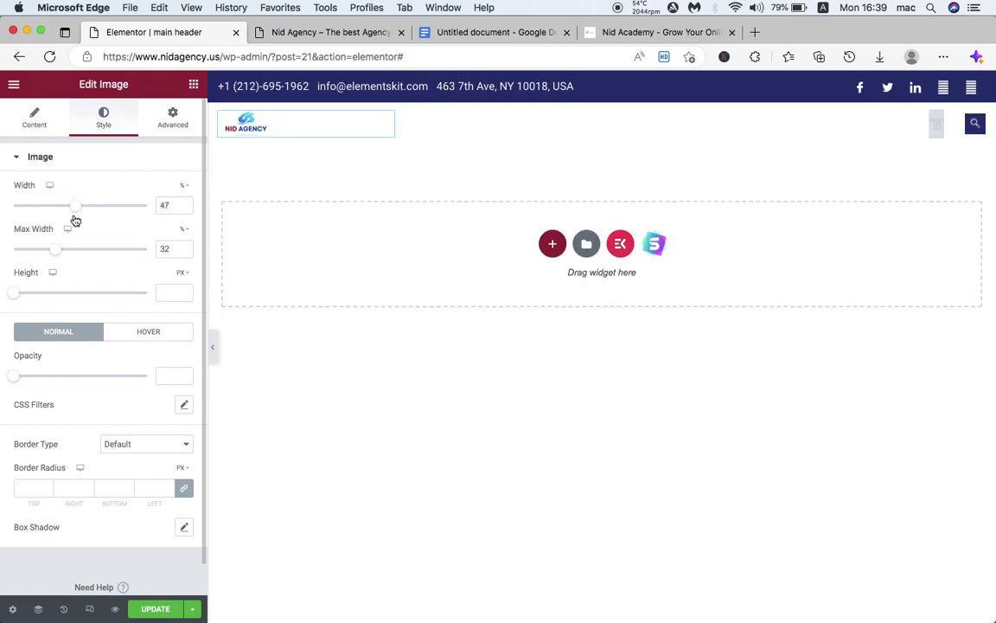
pyautogui.moveTo(54, 251); pyautogui.dragTo(75, 249)
pyautogui.press('BackSpace')
pyautogui.doubleClick(167, 205)
pyautogui.press('BackSpace')
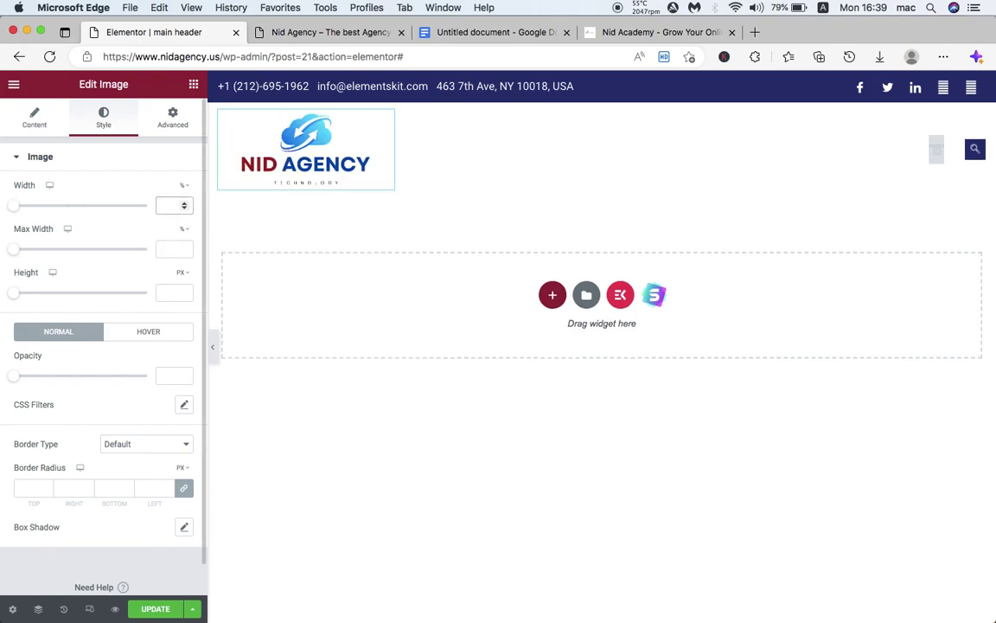
pyautogui.click(215, 359)
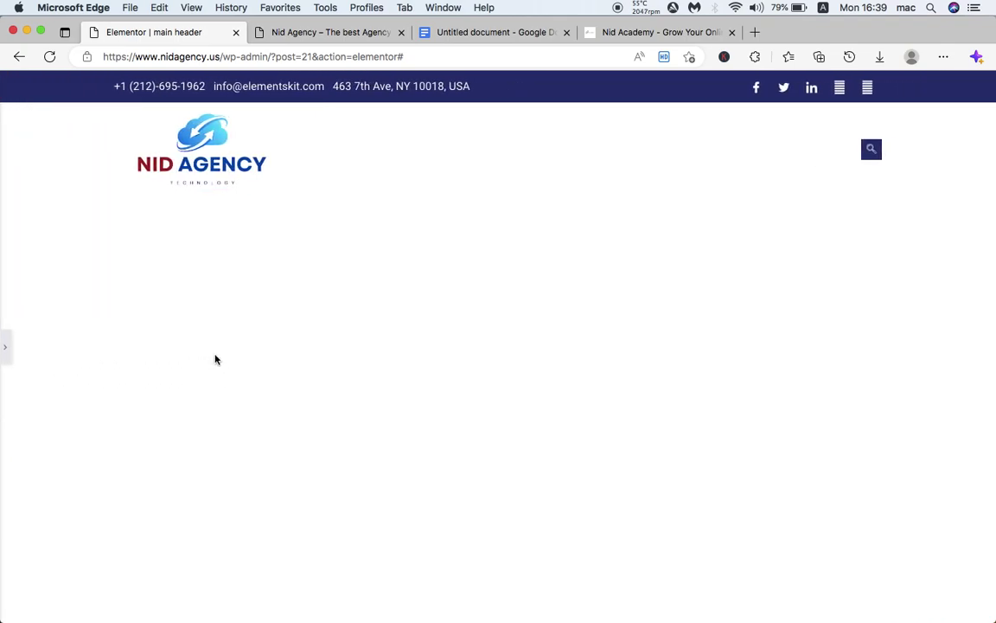
pyautogui.click(5, 350)
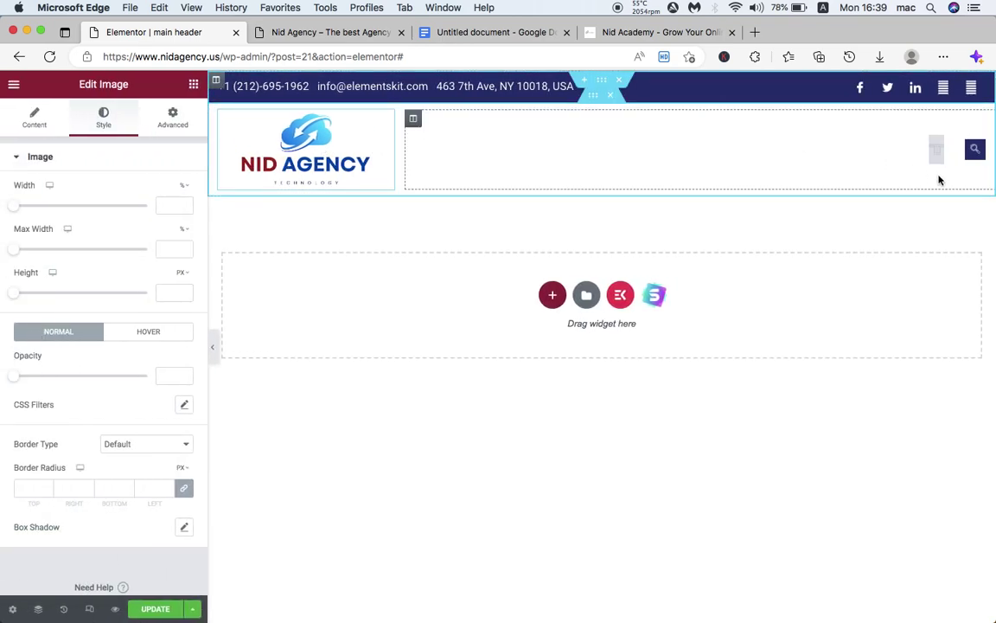
# Step: Assign the 'header' menu (HOME, BLOG, ABOUT, CONTACT) to the Nav Menu widget and update
pyautogui.click(935, 147)
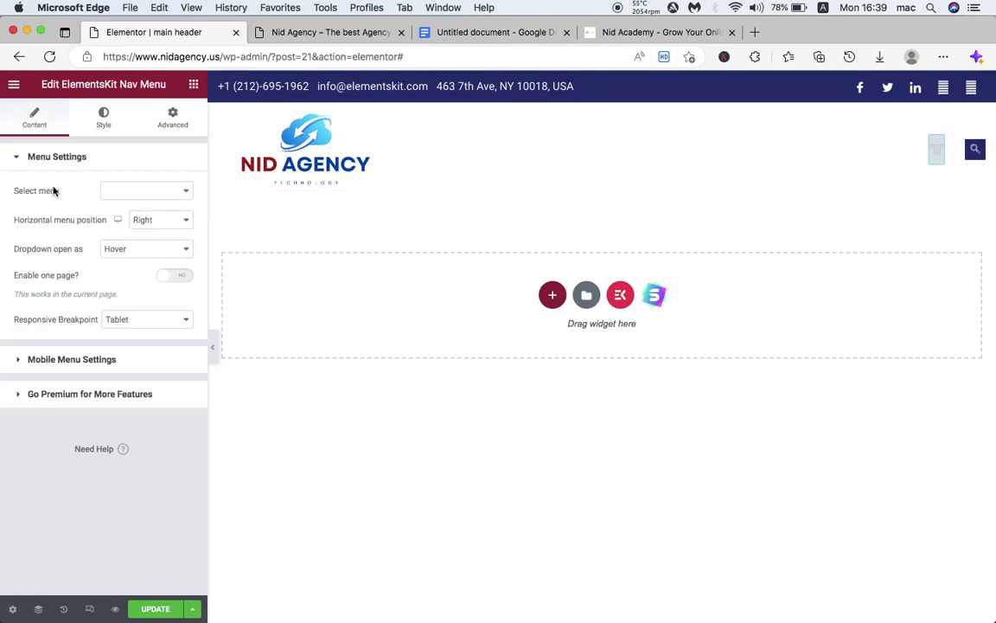
pyautogui.click(122, 191)
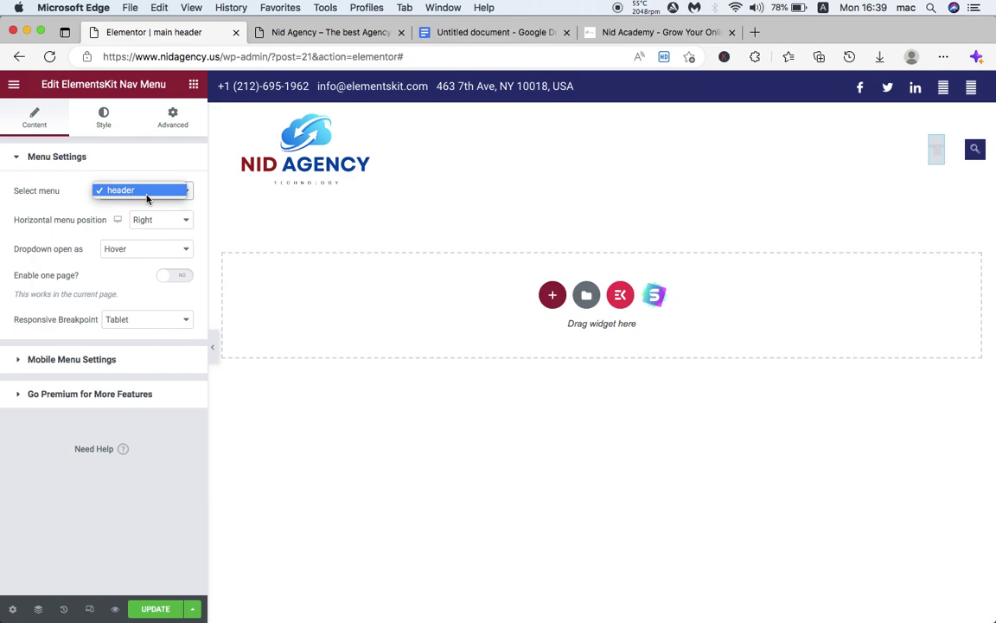
pyautogui.click(147, 198)
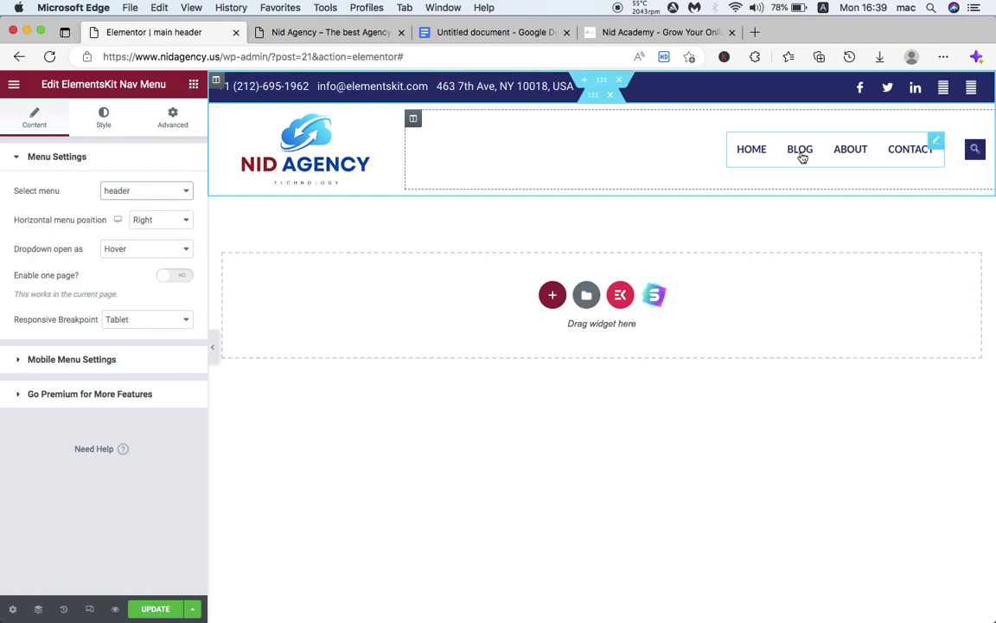
pyautogui.click(149, 609)
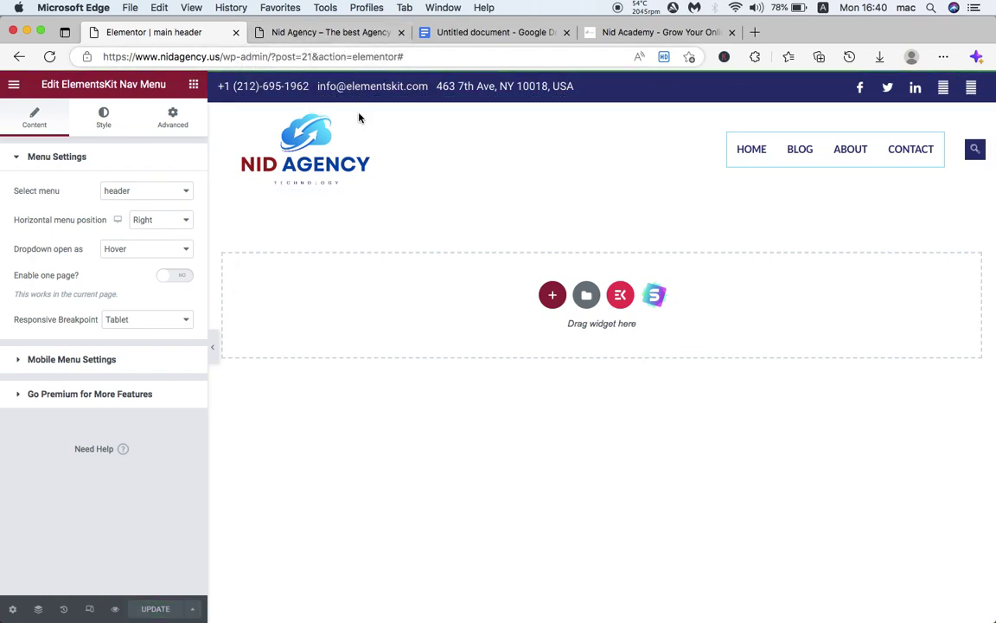
pyautogui.click(269, 31)
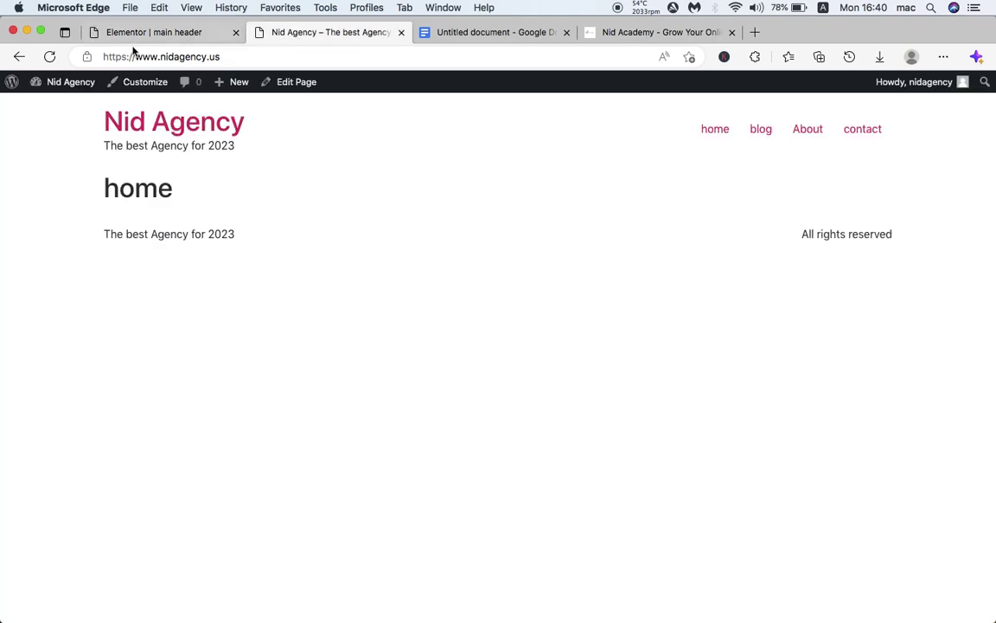
# Step: Reload the live site to check the new NID AGENCY header, then return to the Elementor editor
pyautogui.click(49, 56)
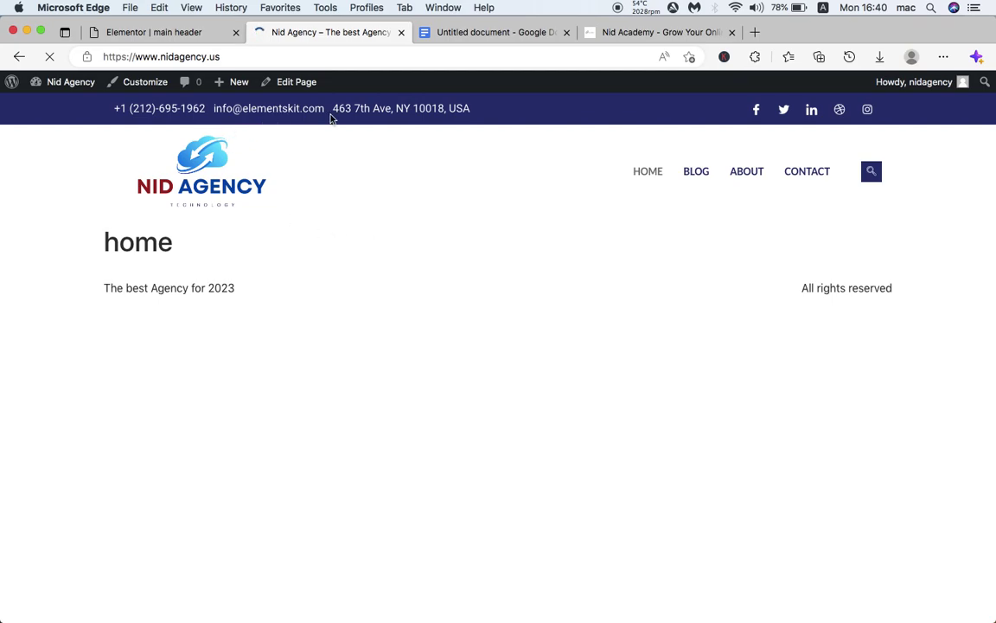
pyautogui.click(216, 34)
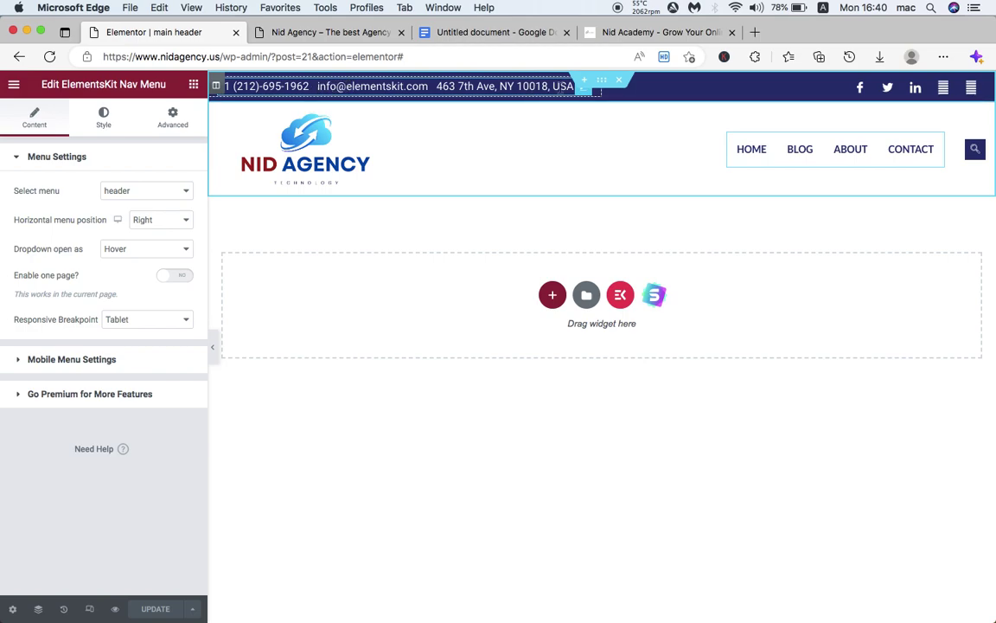
# Step: Replace the phone number in the top-bar contact list with the agency's new number
pyautogui.click(579, 97)
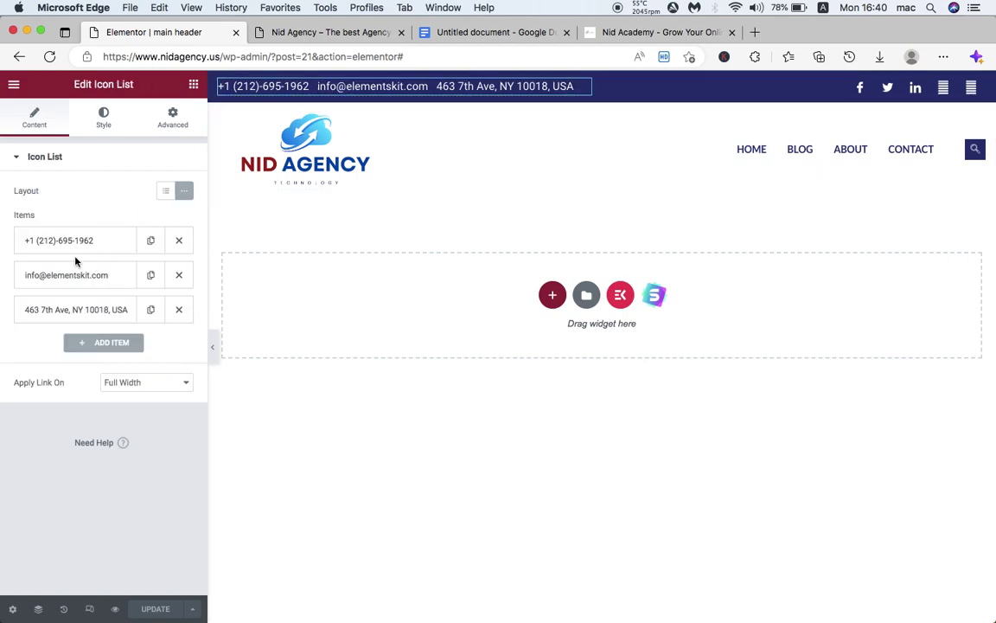
pyautogui.click(96, 246)
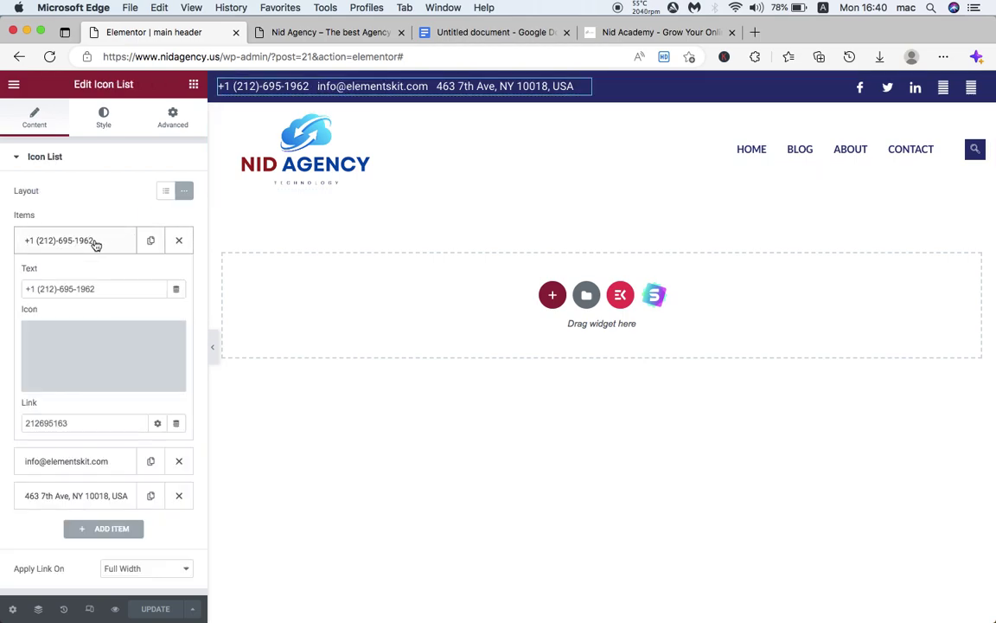
pyautogui.click(54, 289)
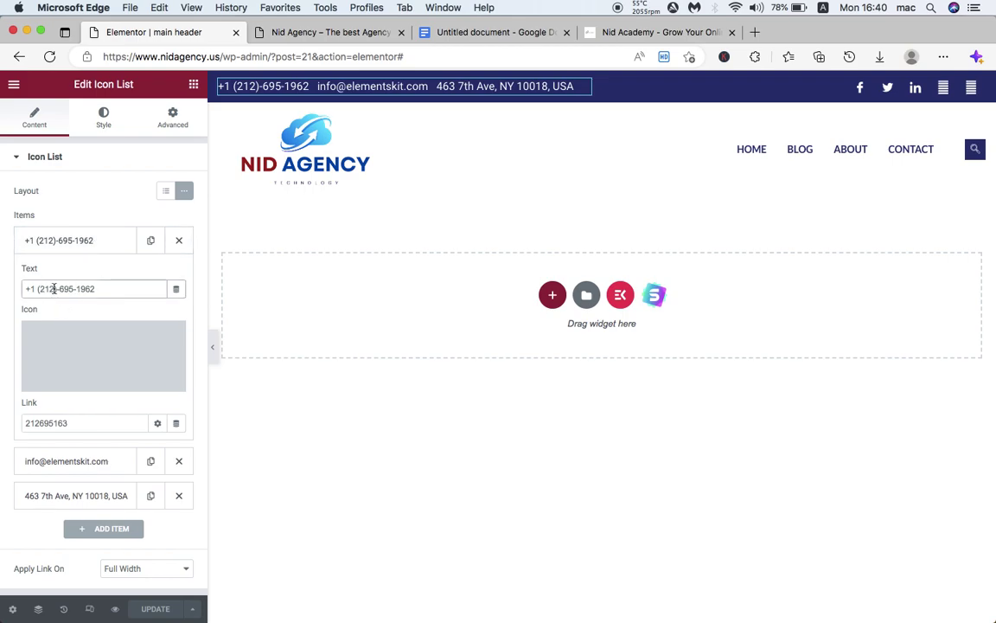
pyautogui.press('BackSpace')
pyautogui.press('BackSpace')
pyautogui.press('BackSpace')
pyautogui.write('999)-')
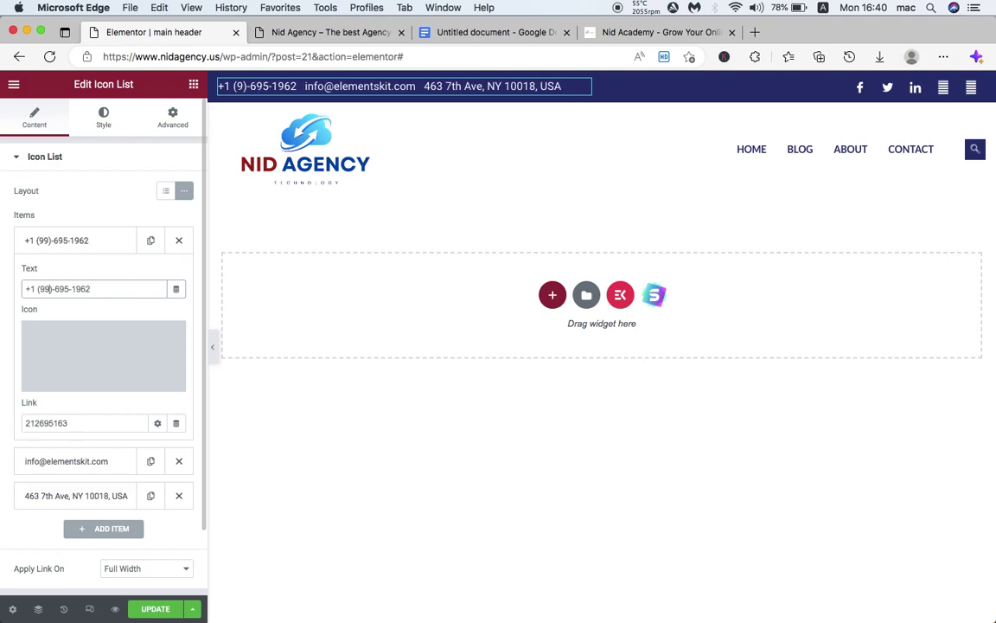
pyautogui.write('000')
pyautogui.press('BackSpace')
pyautogui.press('BackSpace')
pyautogui.press('BackSpace')
pyautogui.write('1111')
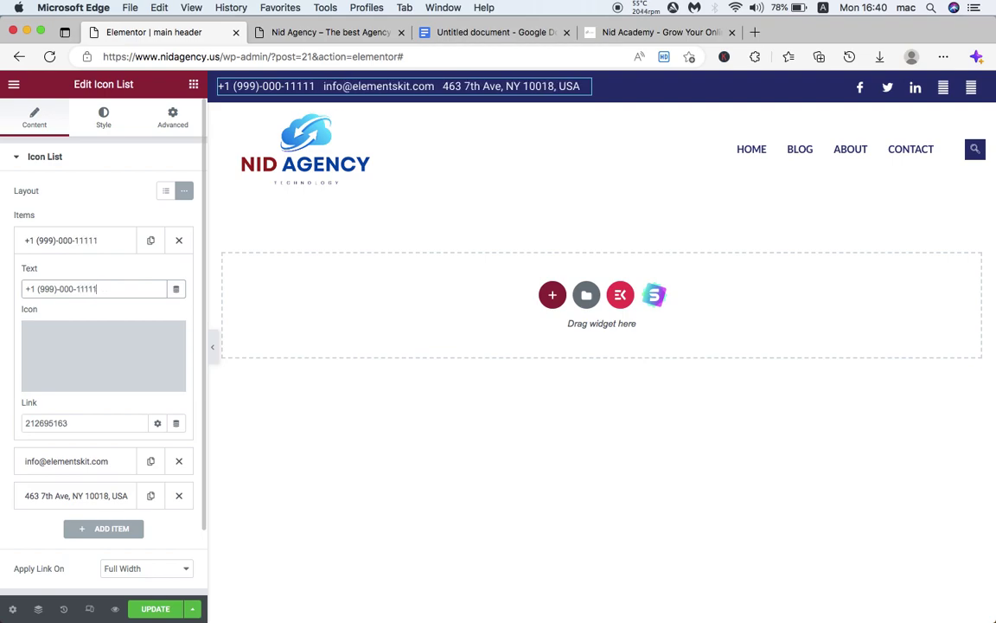
pyautogui.click(83, 239)
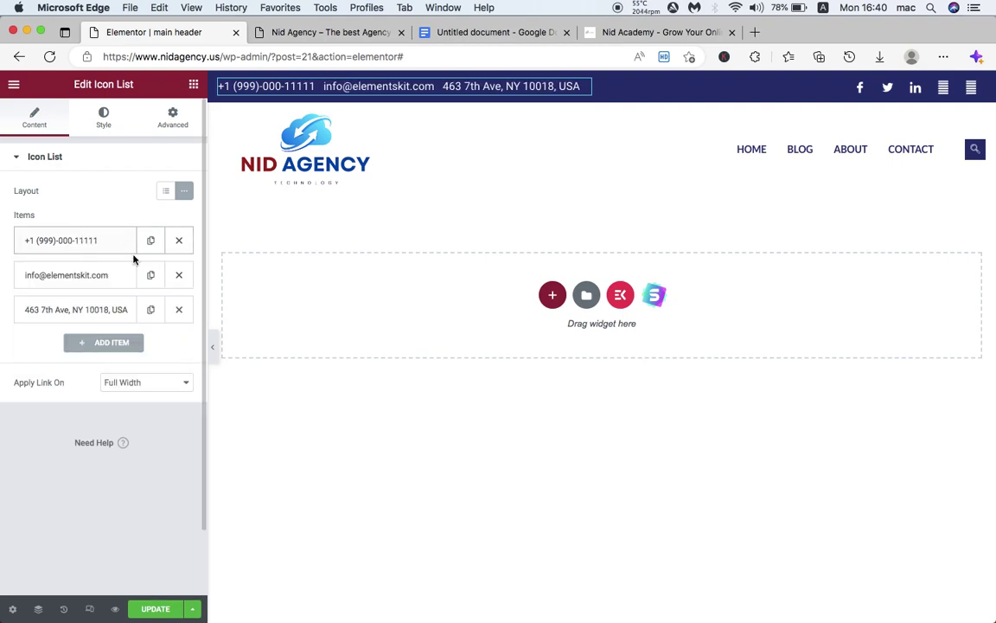
# Step: Change the e-mail item to the agency's new gmail address and review the street address item
pyautogui.click(78, 276)
pyautogui.doubleClick(67, 324)
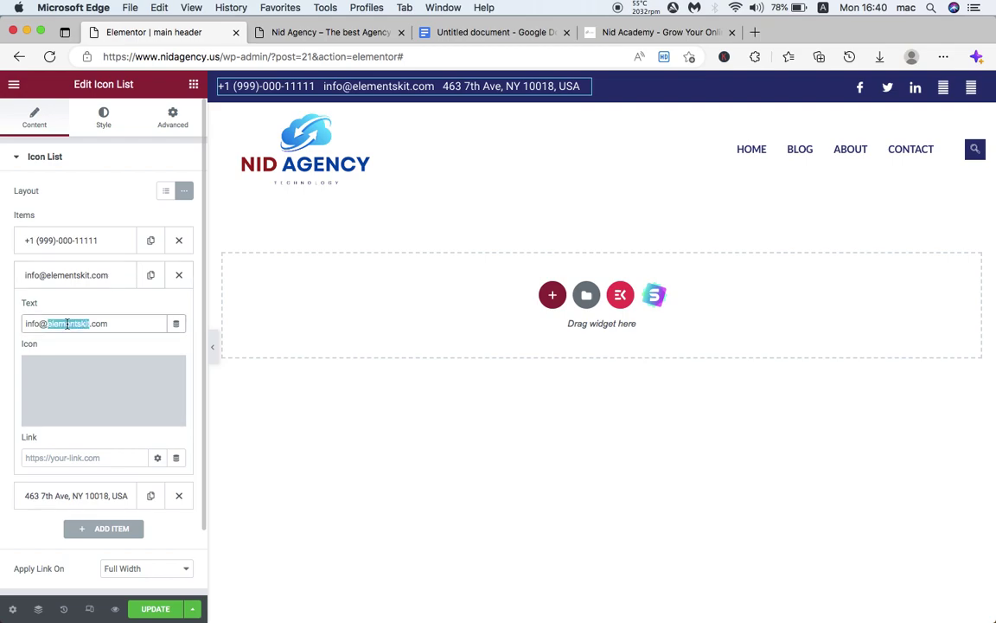
pyautogui.write('gmail')
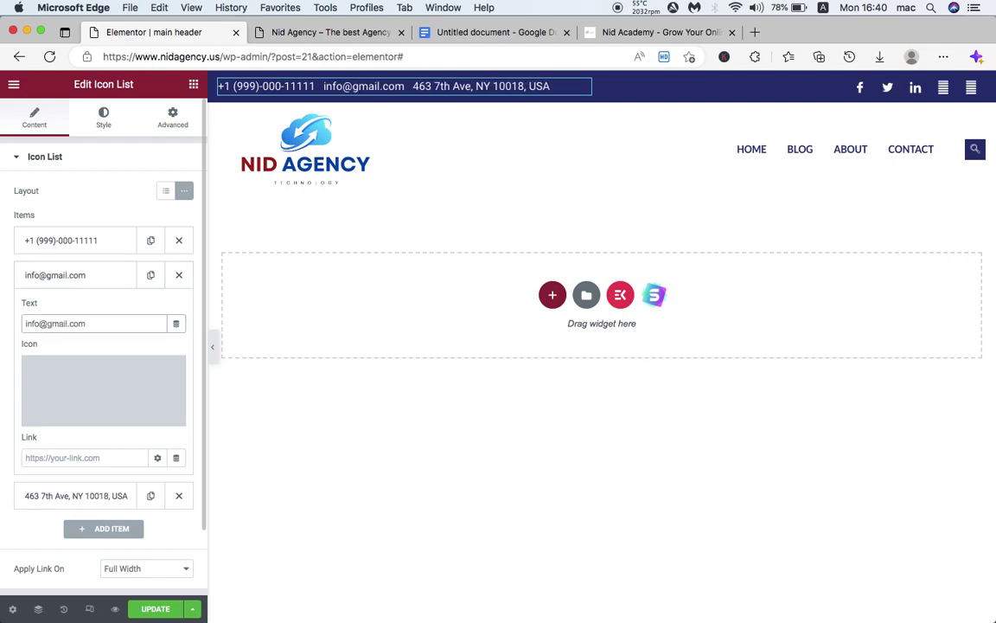
pyautogui.click(40, 323)
pyautogui.write('.nid')
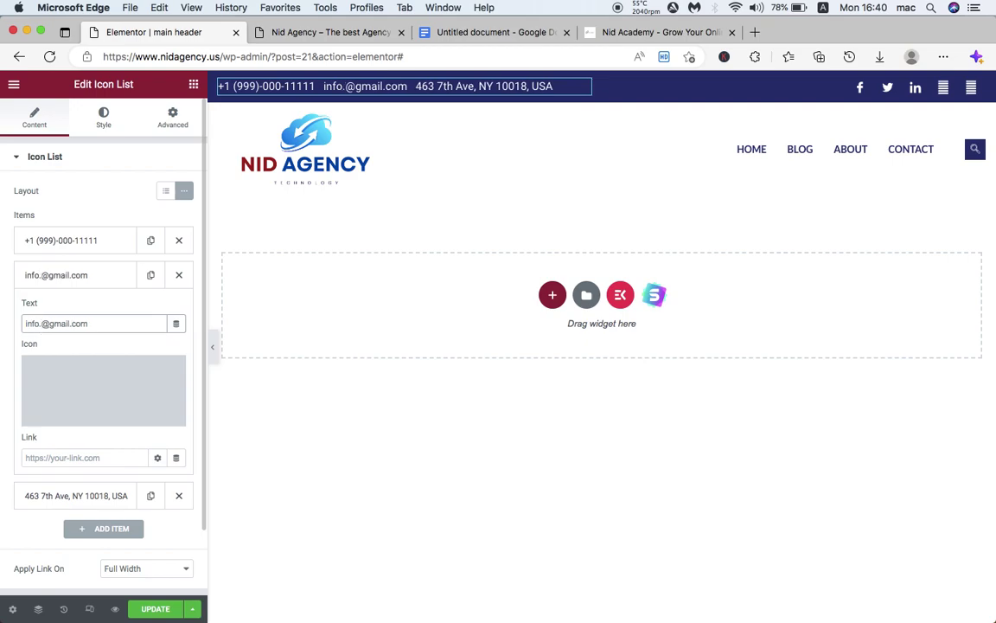
pyautogui.write('agency')
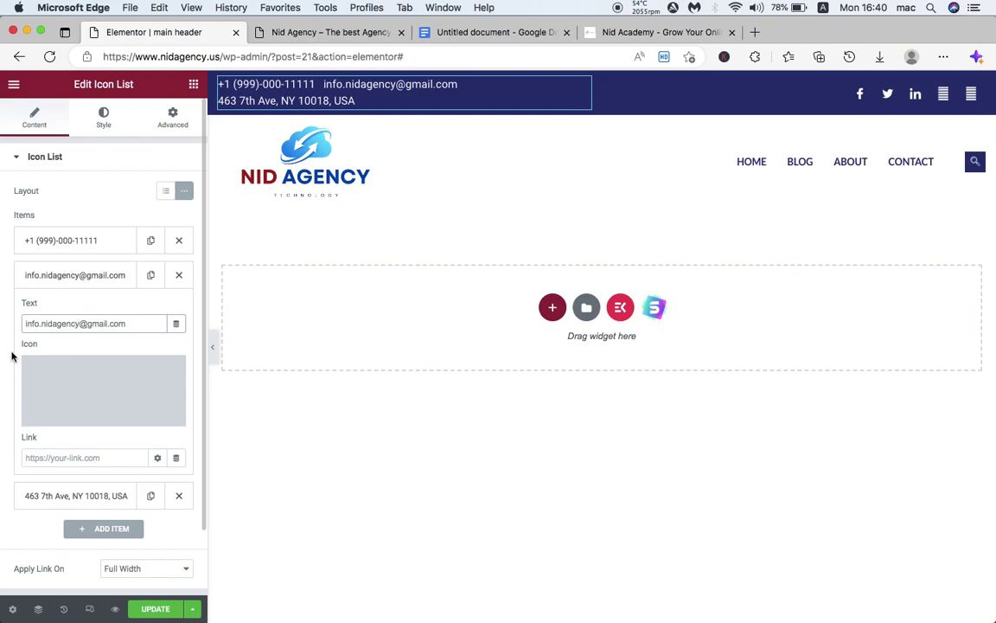
pyautogui.moveTo(107, 371)
pyautogui.tripleClick(107, 324)
pyautogui.click(106, 289)
pyautogui.click(82, 314)
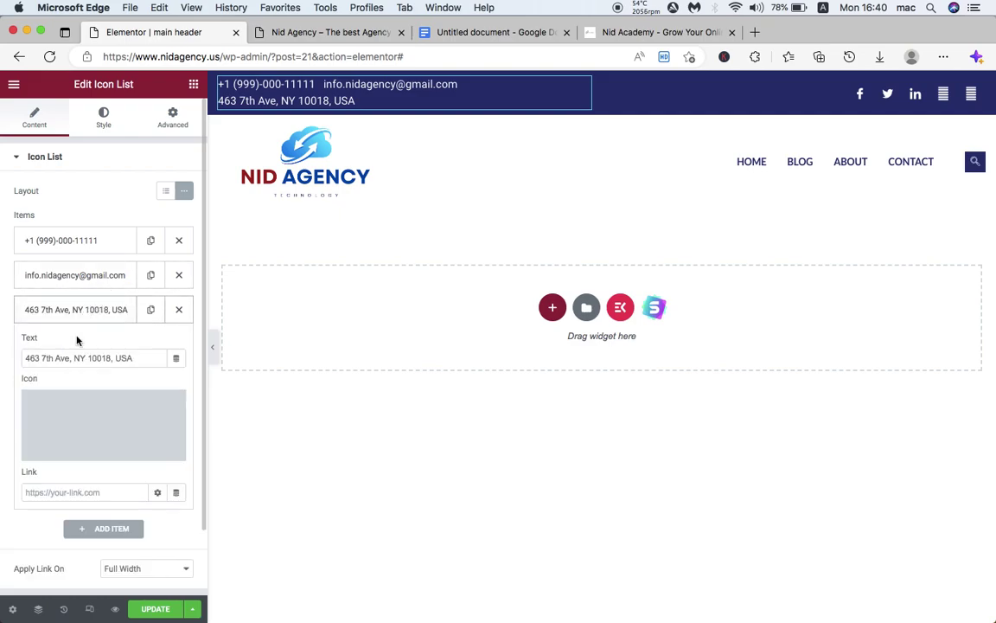
pyautogui.tripleClick(31, 356)
pyautogui.click(74, 312)
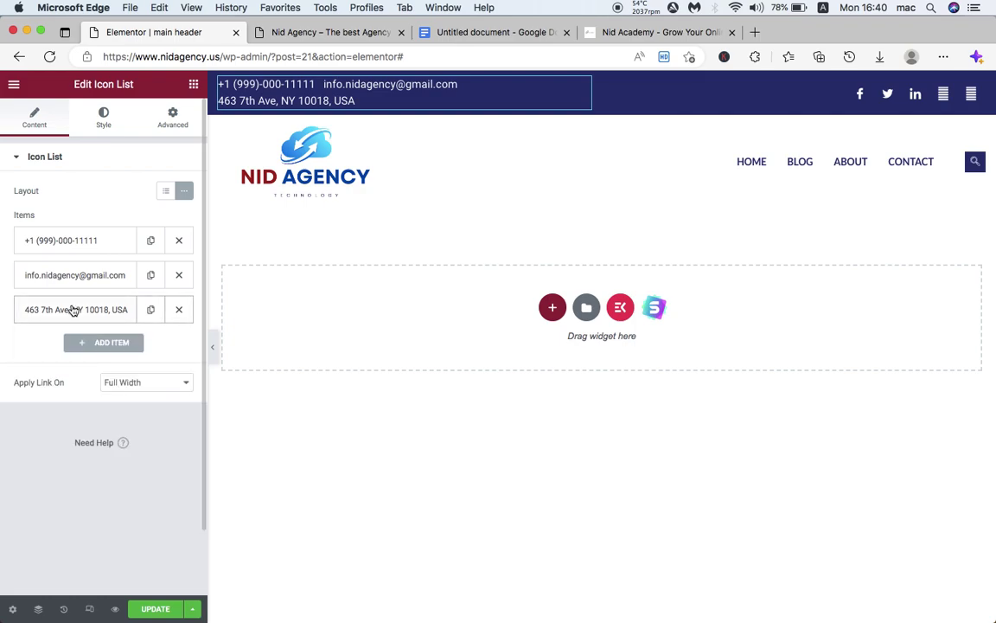
pyautogui.click(110, 275)
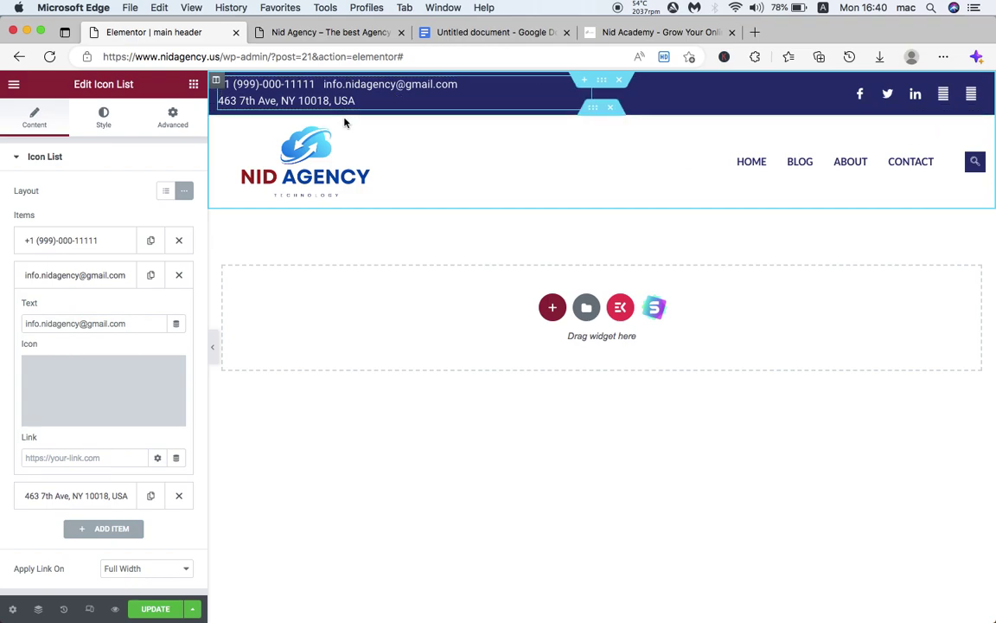
# Step: Set the contact list's typography size to 14 px and save the header
pyautogui.click(105, 121)
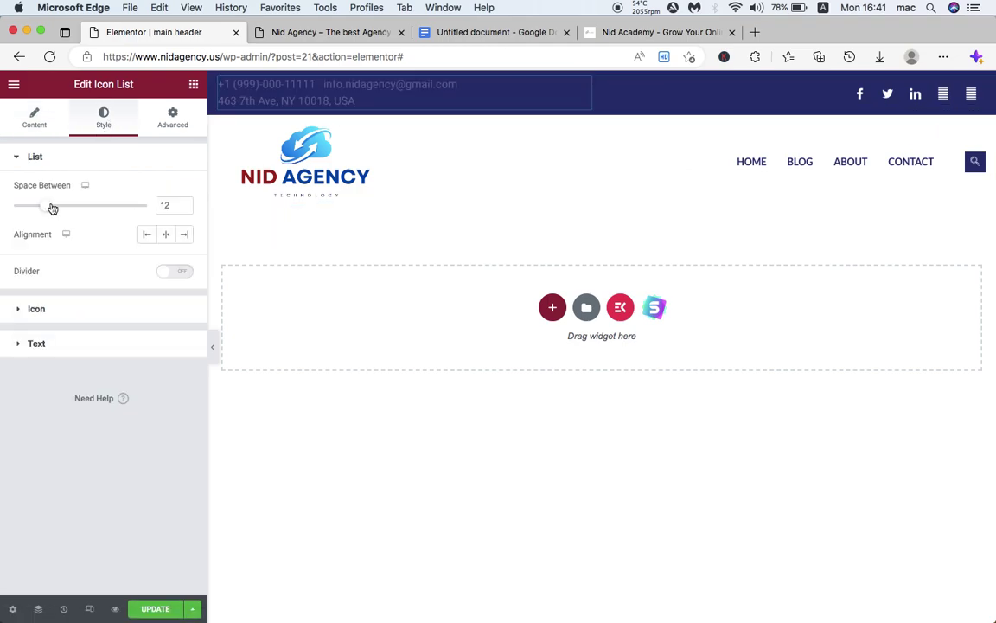
pyautogui.click(42, 345)
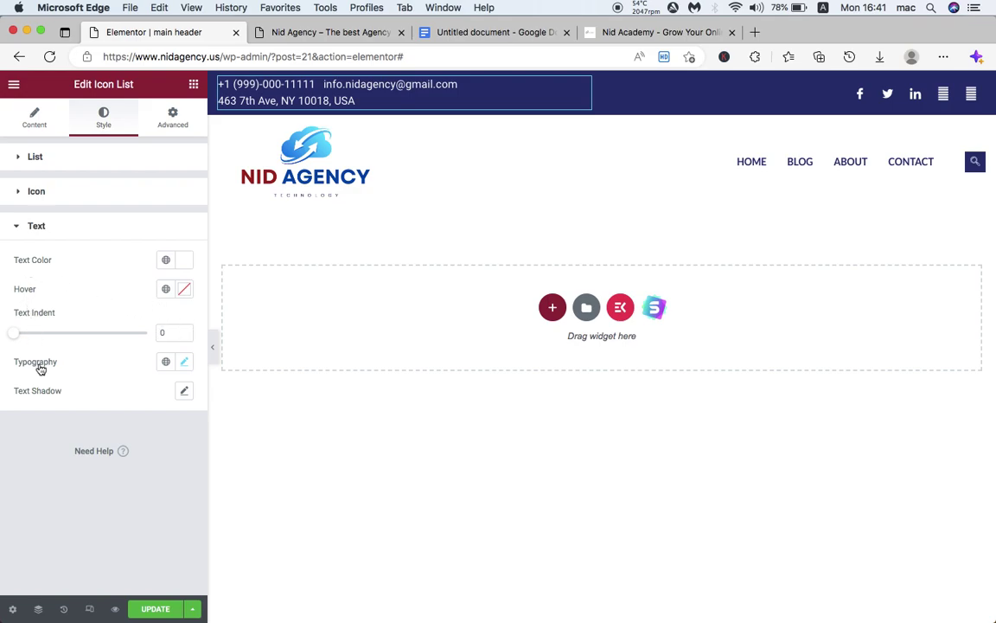
pyautogui.click(184, 362)
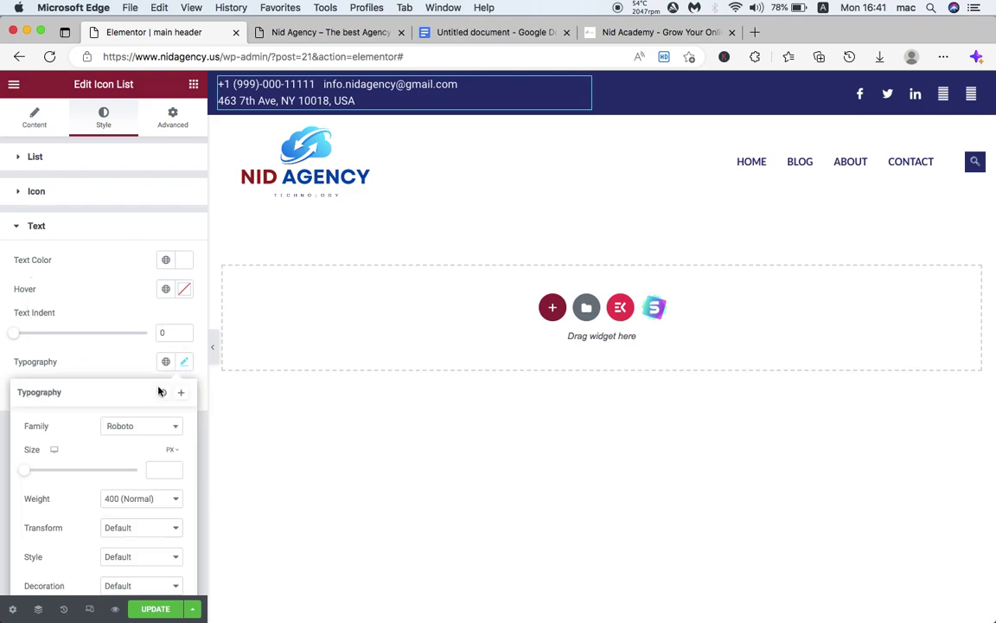
pyautogui.moveTo(25, 475); pyautogui.dragTo(33, 473)
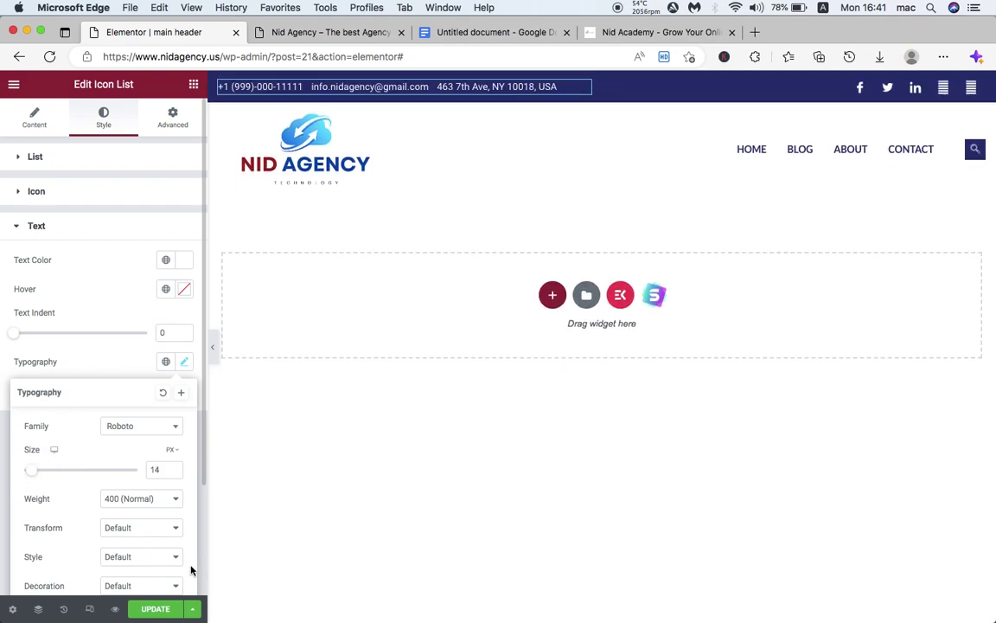
pyautogui.click(145, 612)
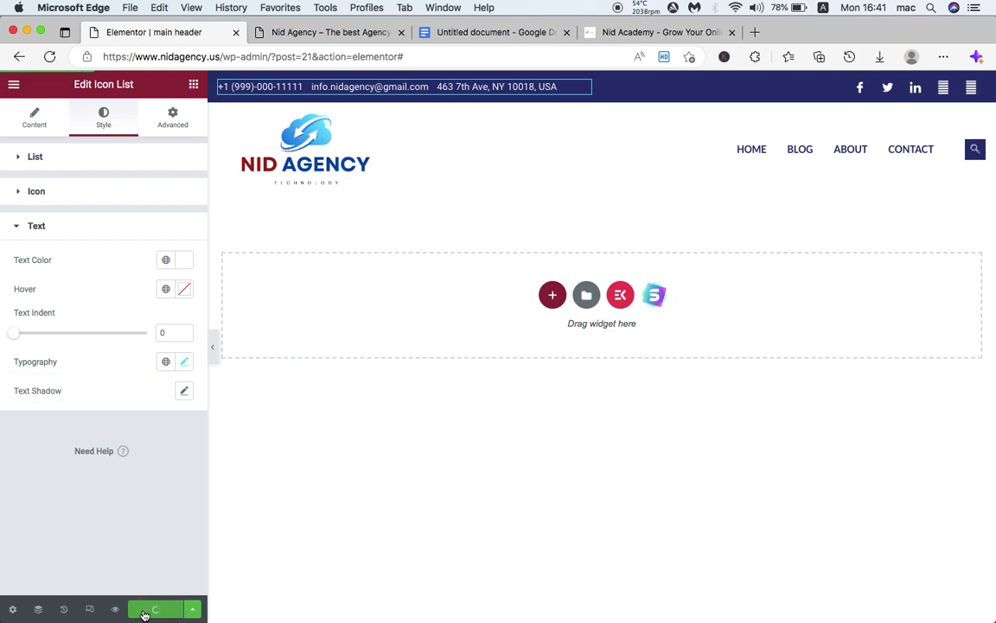
# Step: Reload the live site to check the new contact details, then select the header's Nav Menu widget
pyautogui.click(294, 35)
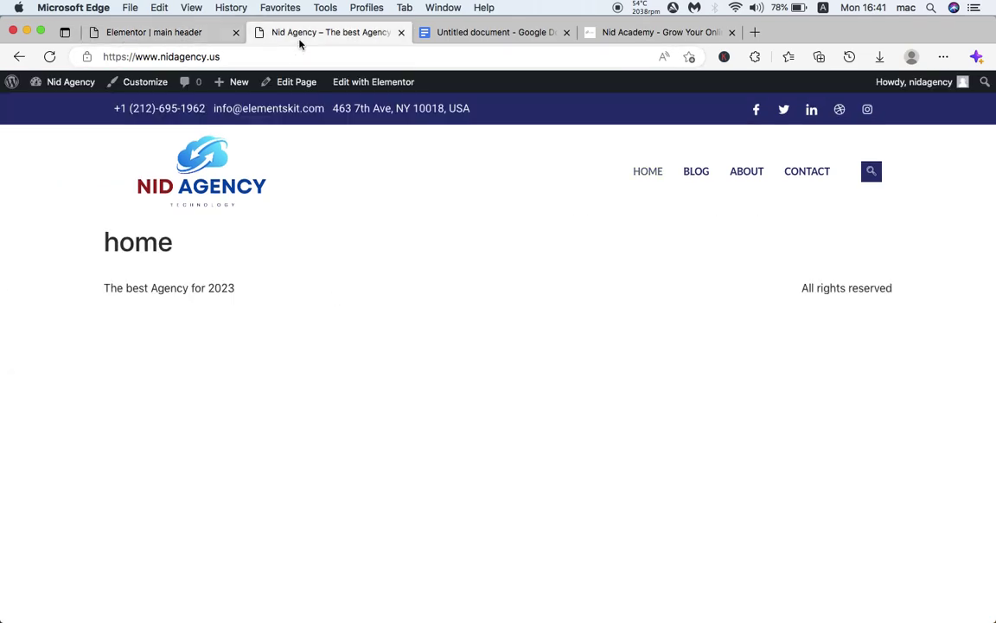
pyautogui.click(50, 57)
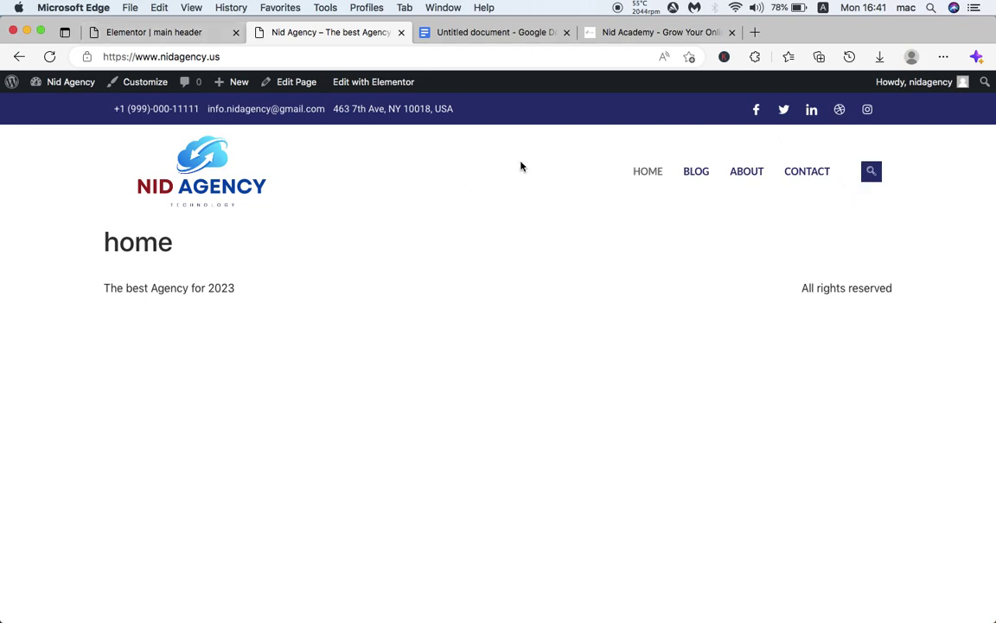
pyautogui.click(125, 32)
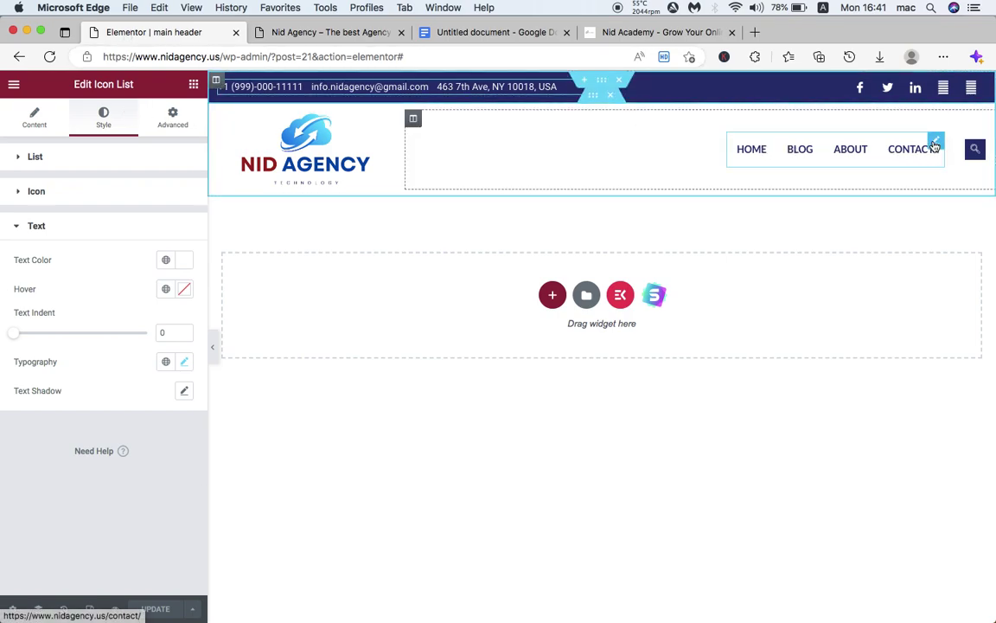
pyautogui.click(896, 149)
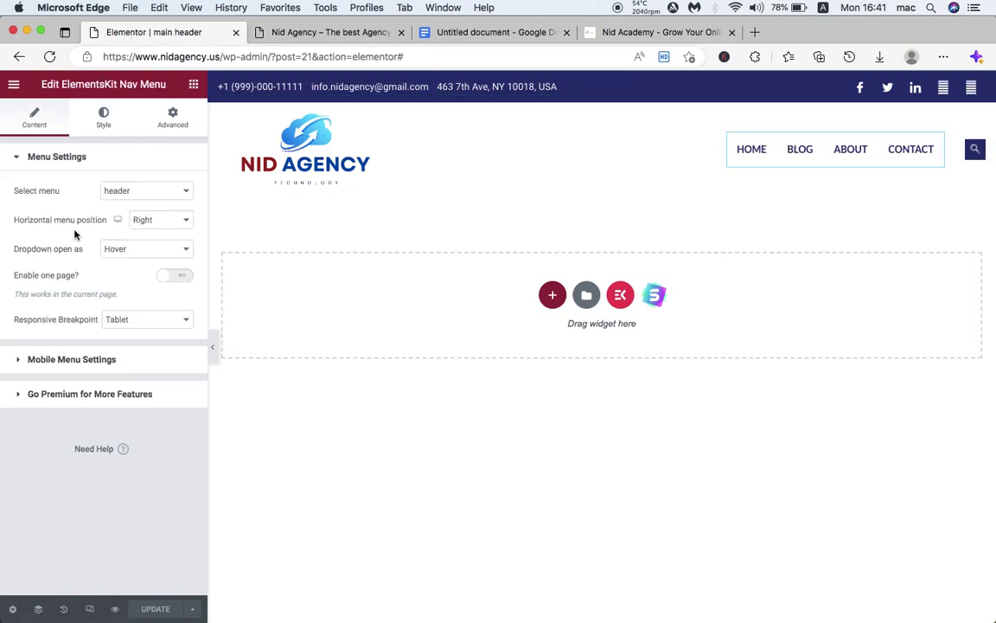
# Step: Set the menu's horizontal position and its column's Horizontal Align to Center, then save
pyautogui.click(160, 219)
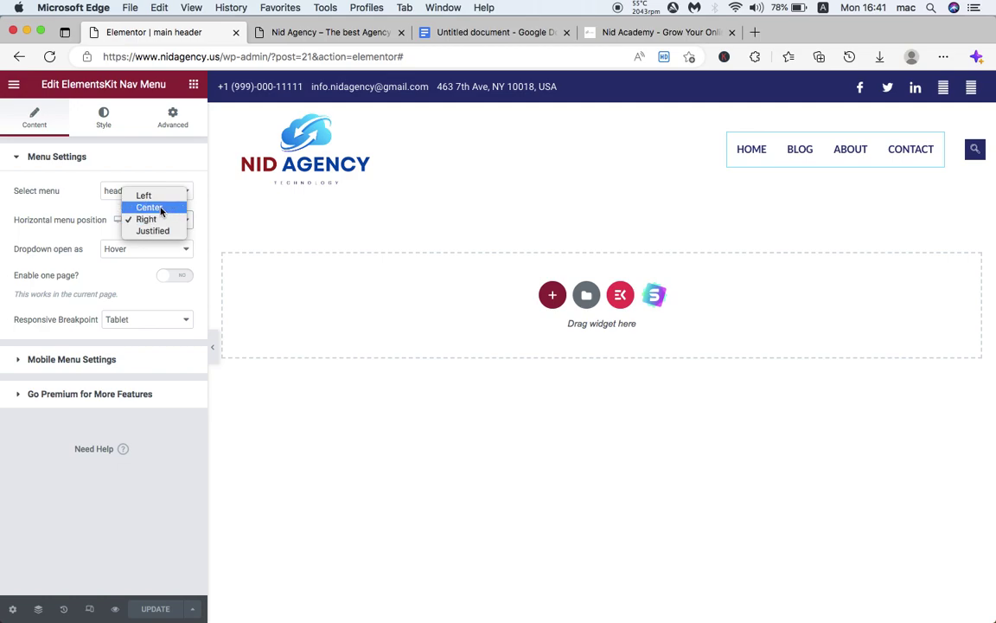
pyautogui.click(160, 210)
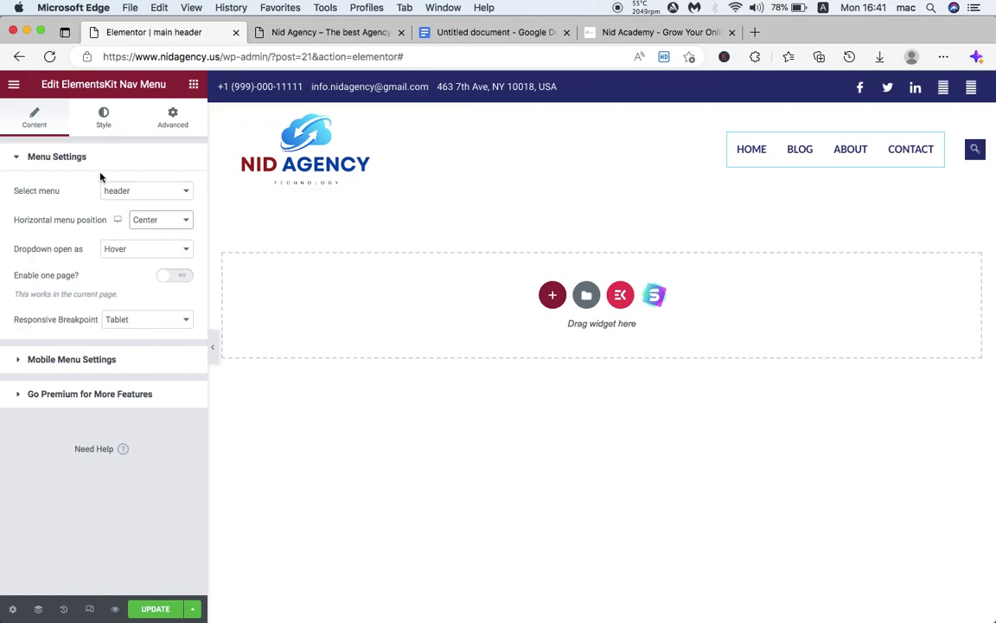
pyautogui.click(173, 119)
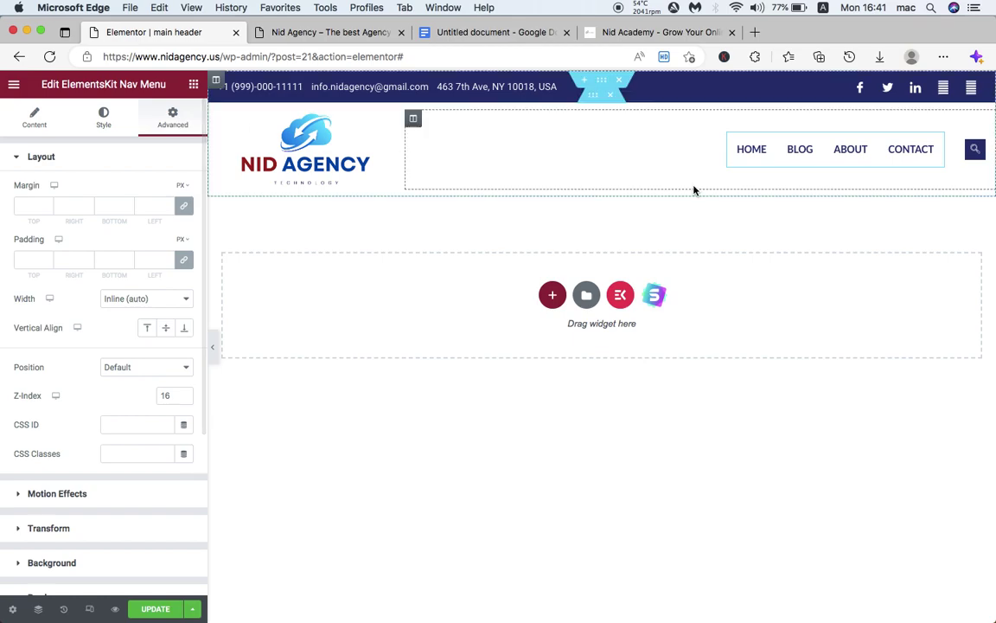
pyautogui.click(414, 119)
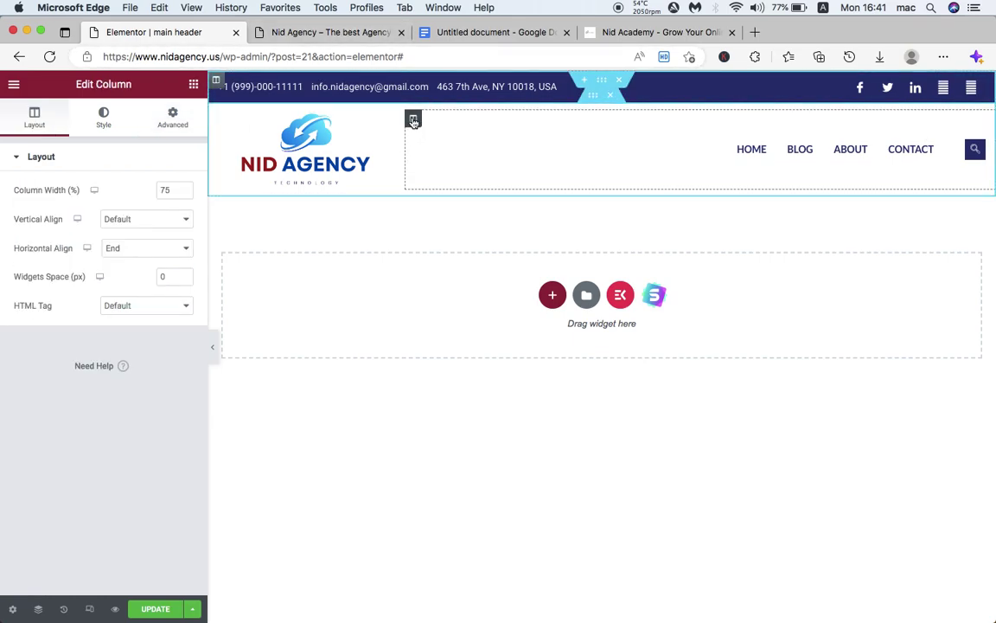
pyautogui.click(127, 250)
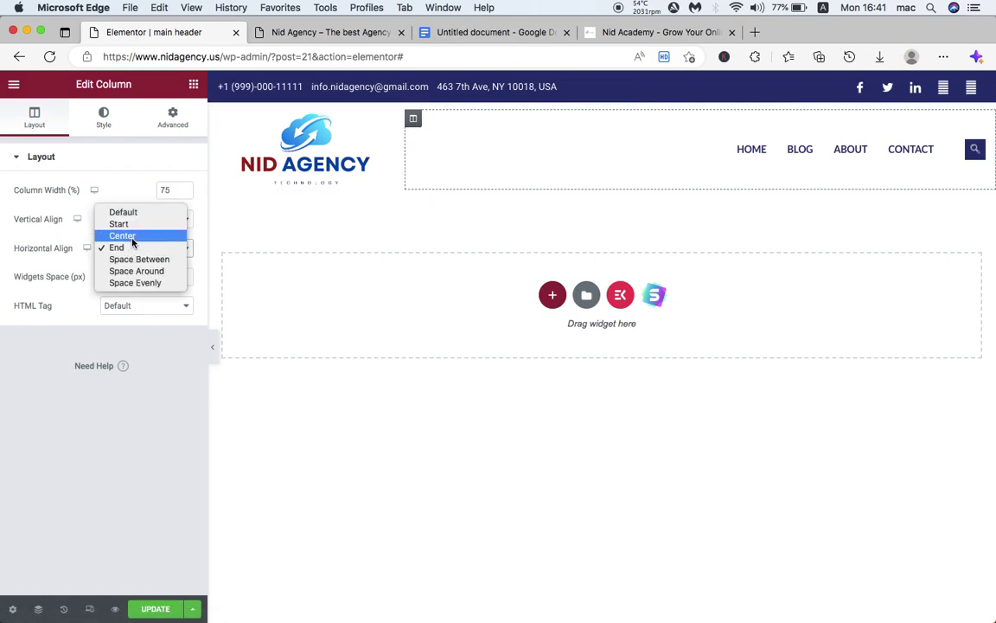
pyautogui.click(132, 235)
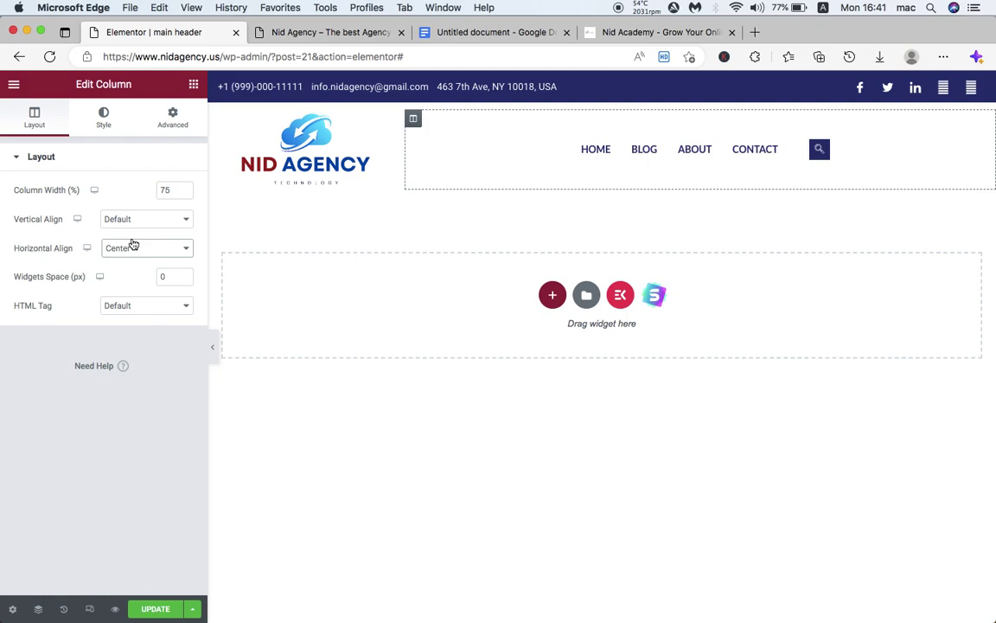
pyautogui.click(154, 608)
# Step: Reload the live site to confirm the centred menu, then return to the header editor
pyautogui.click(328, 33)
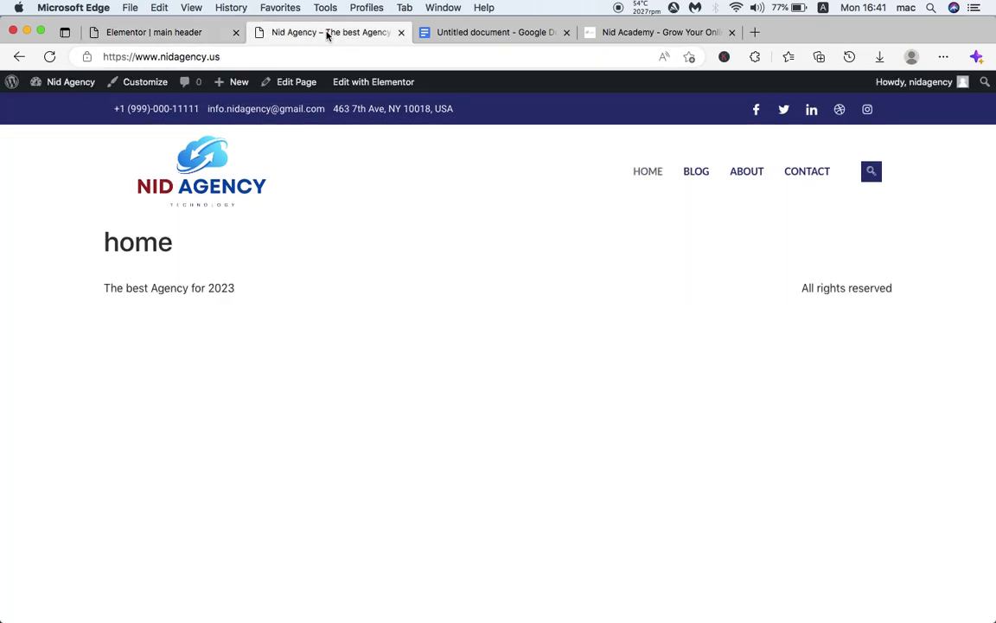
pyautogui.click(48, 59)
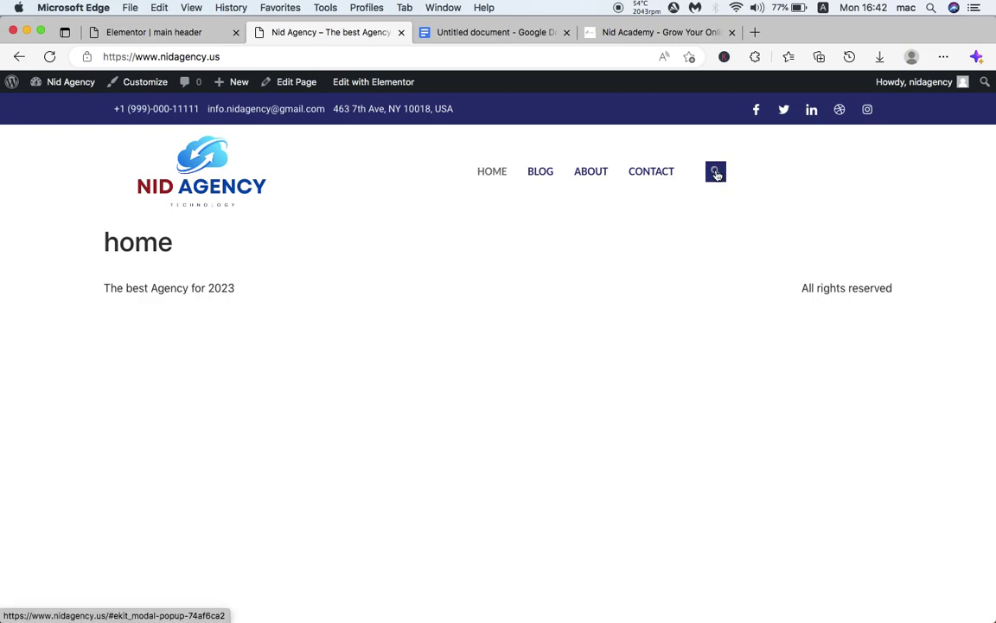
pyautogui.click(166, 32)
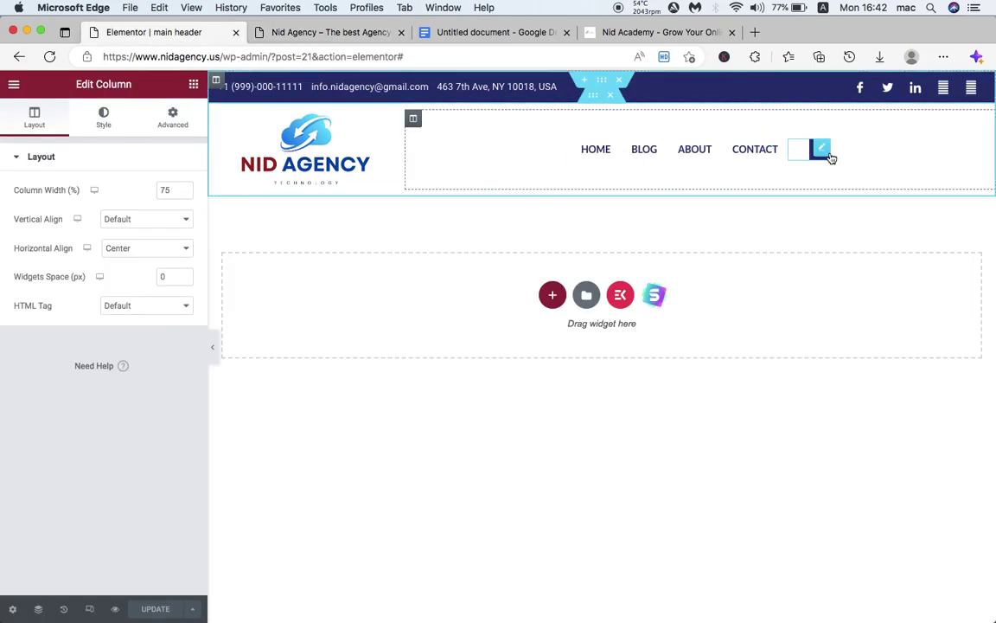
# Step: Delete the Header Search widget from the header
pyautogui.click(824, 148)
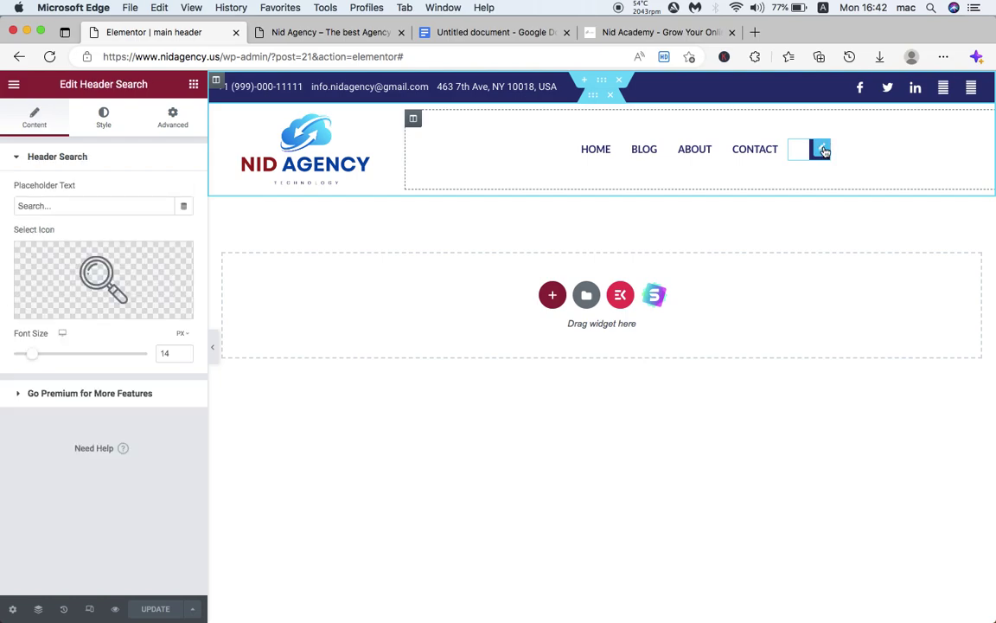
pyautogui.rightClick(824, 151)
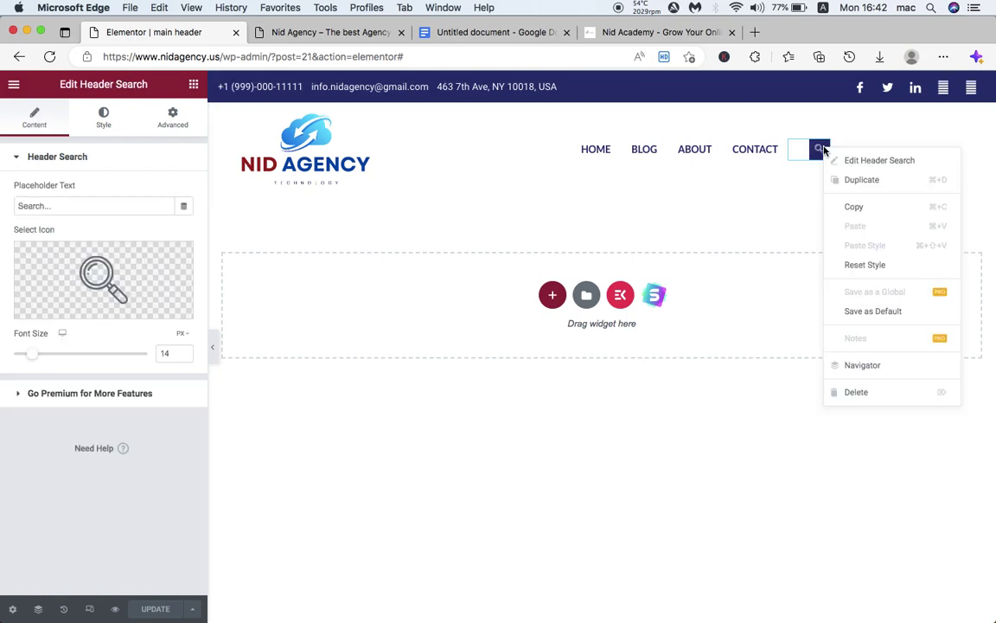
pyautogui.click(856, 392)
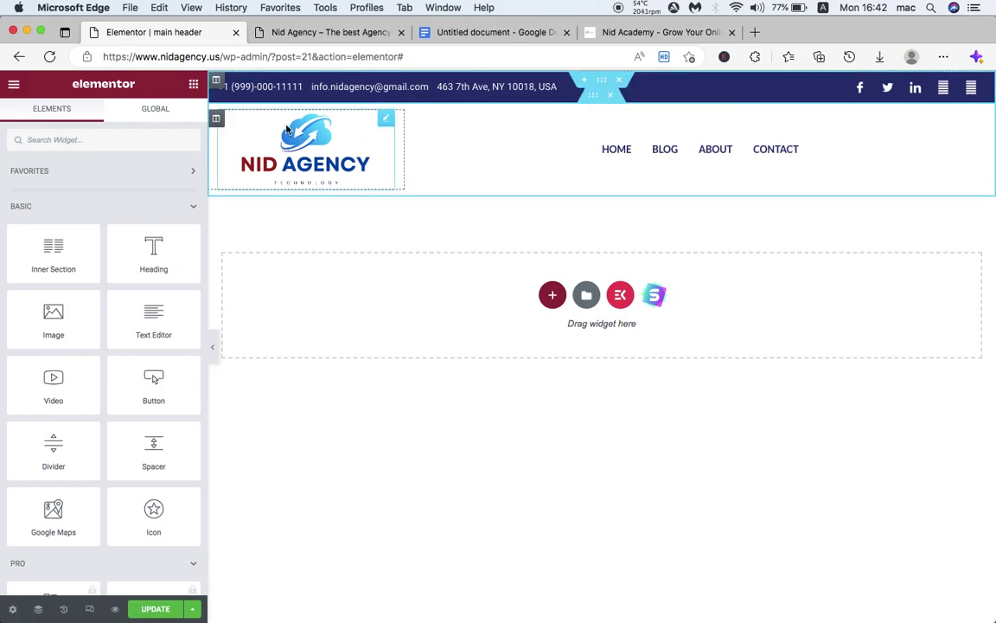
# Step: Duplicate the menu column, remove the copied menu, and drop a Button widget into it
pyautogui.click(415, 119)
pyautogui.rightClick(414, 118)
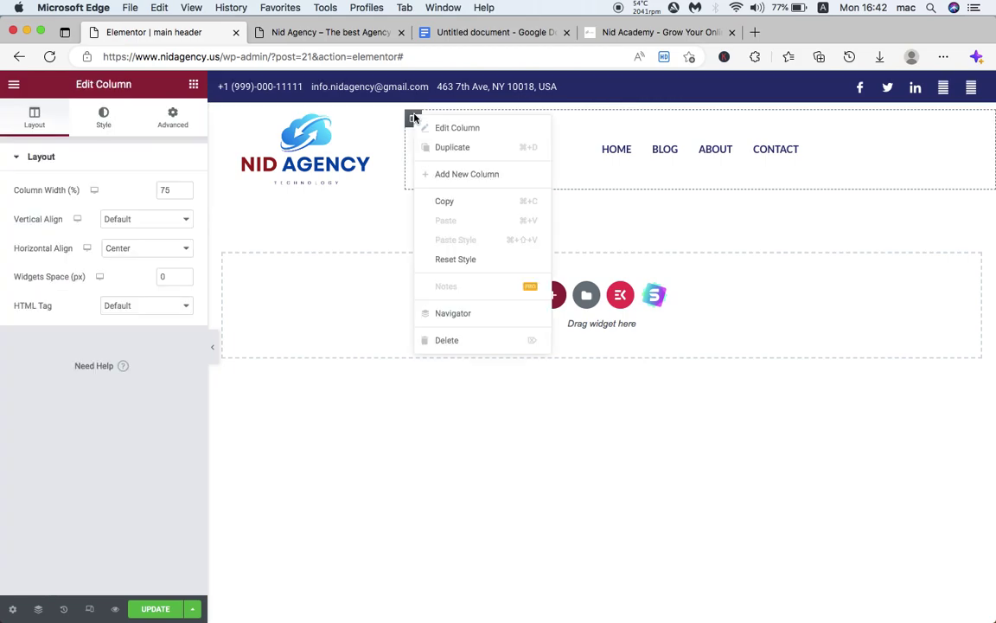
pyautogui.click(489, 153)
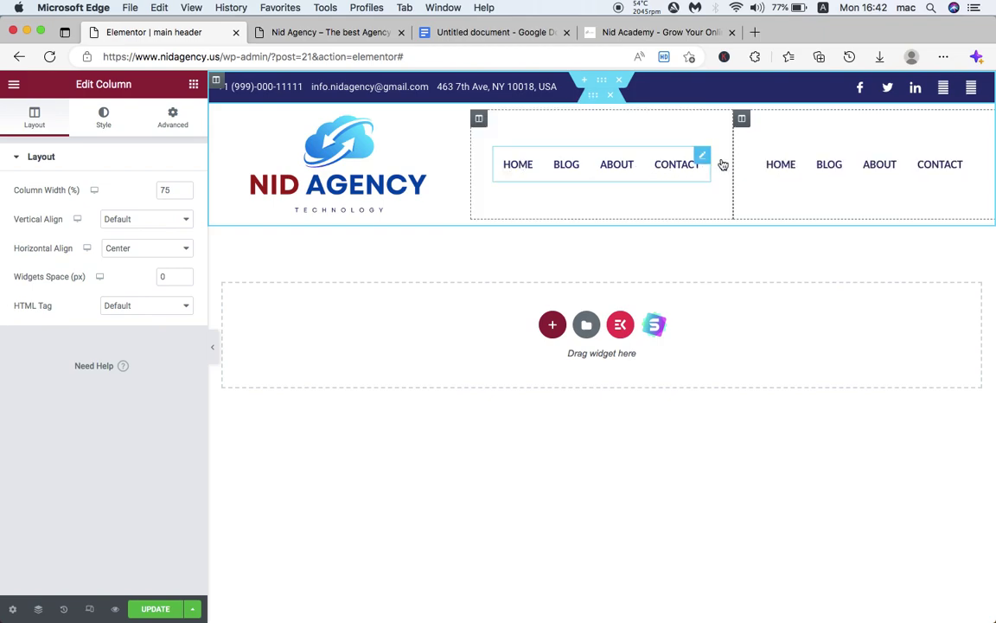
pyautogui.rightClick(828, 166)
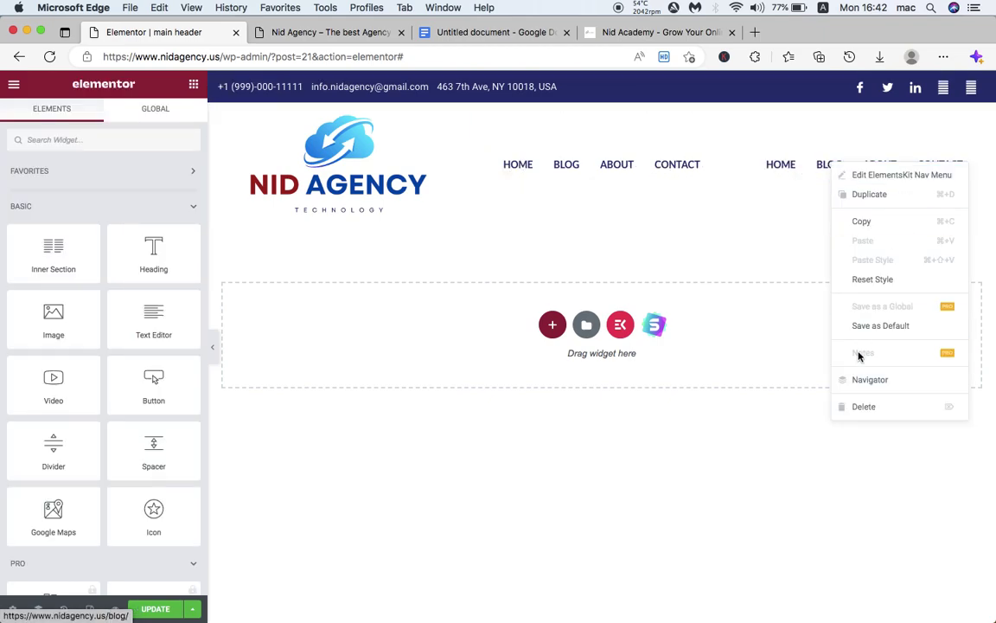
pyautogui.click(862, 406)
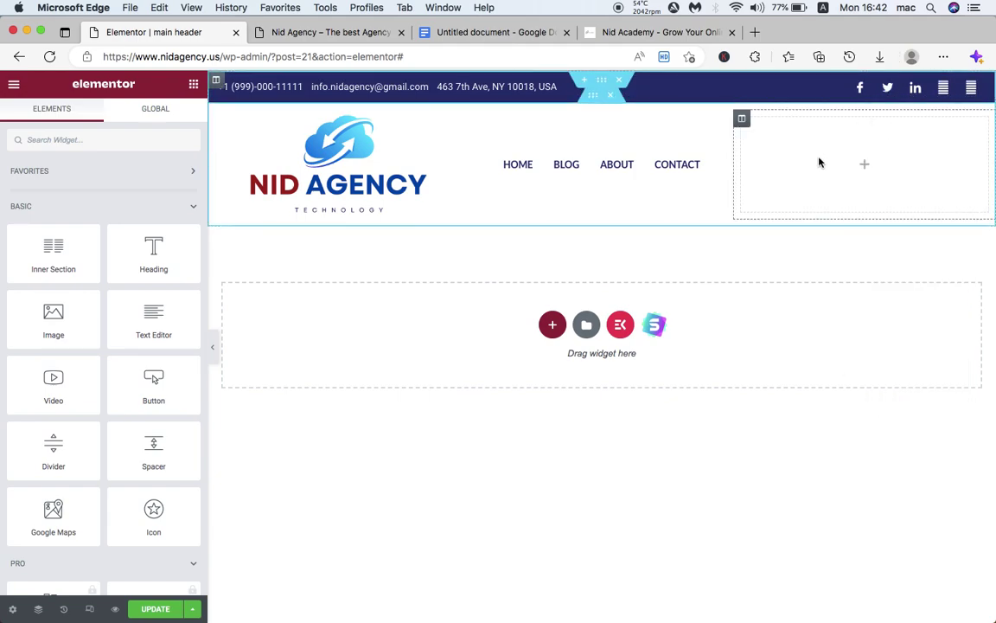
pyautogui.click(850, 141)
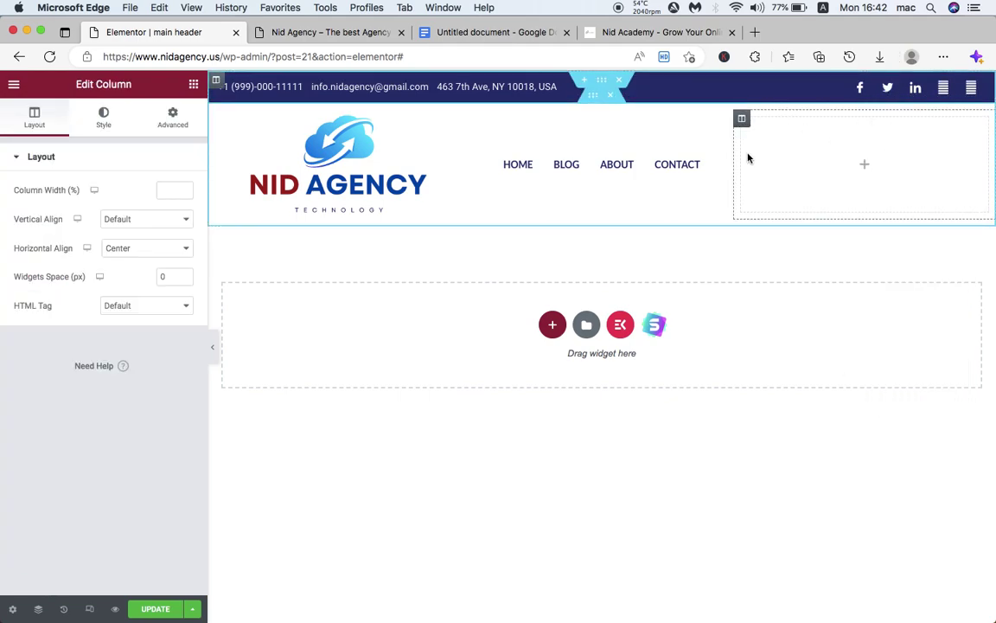
pyautogui.click(195, 86)
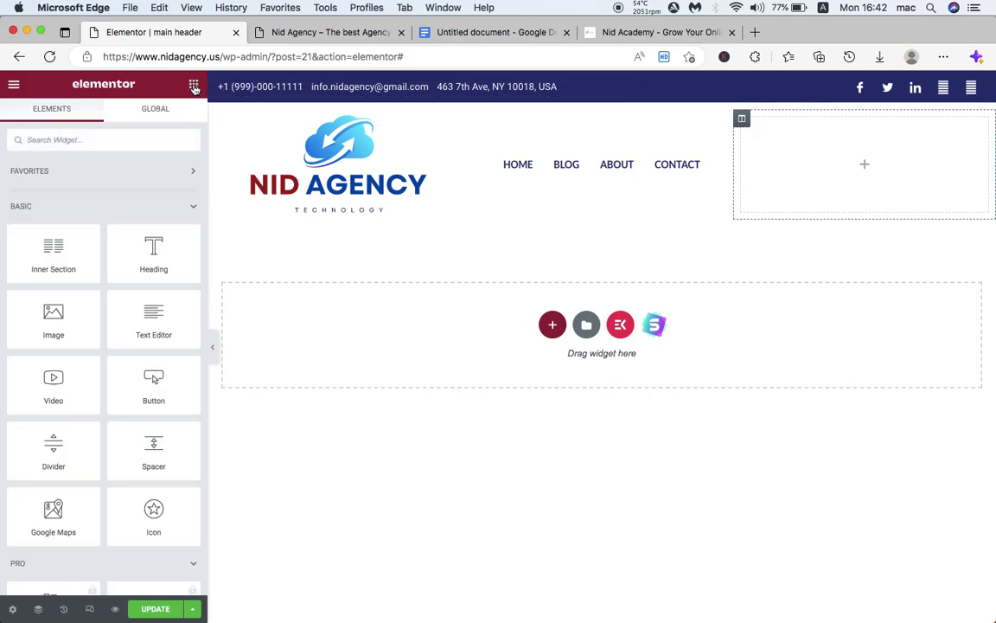
pyautogui.moveTo(157, 390); pyautogui.dragTo(856, 169)
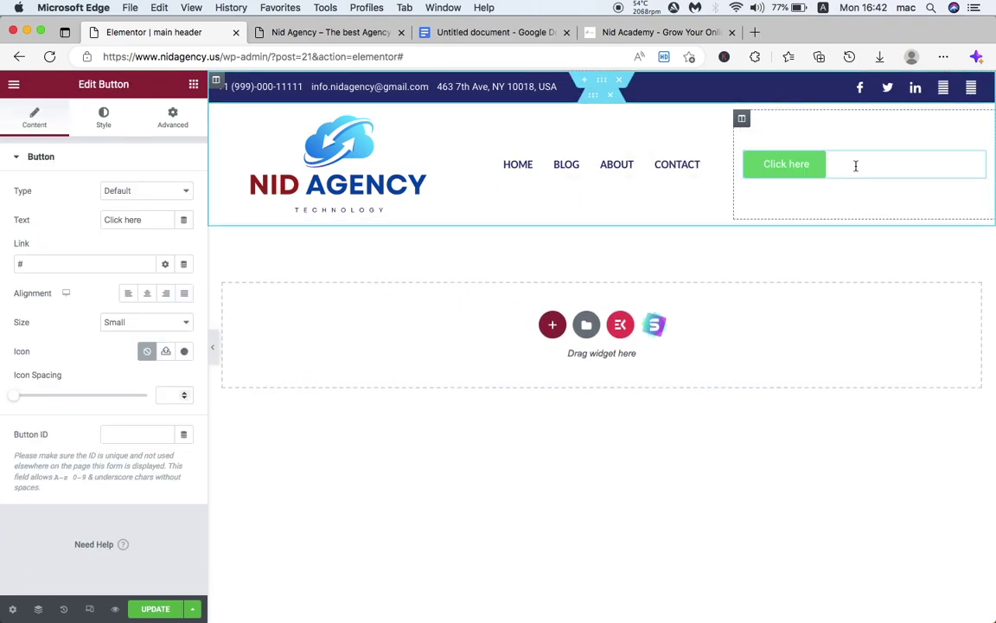
# Step: Give the button column Default horizontal alignment and 0 padding
pyautogui.click(742, 118)
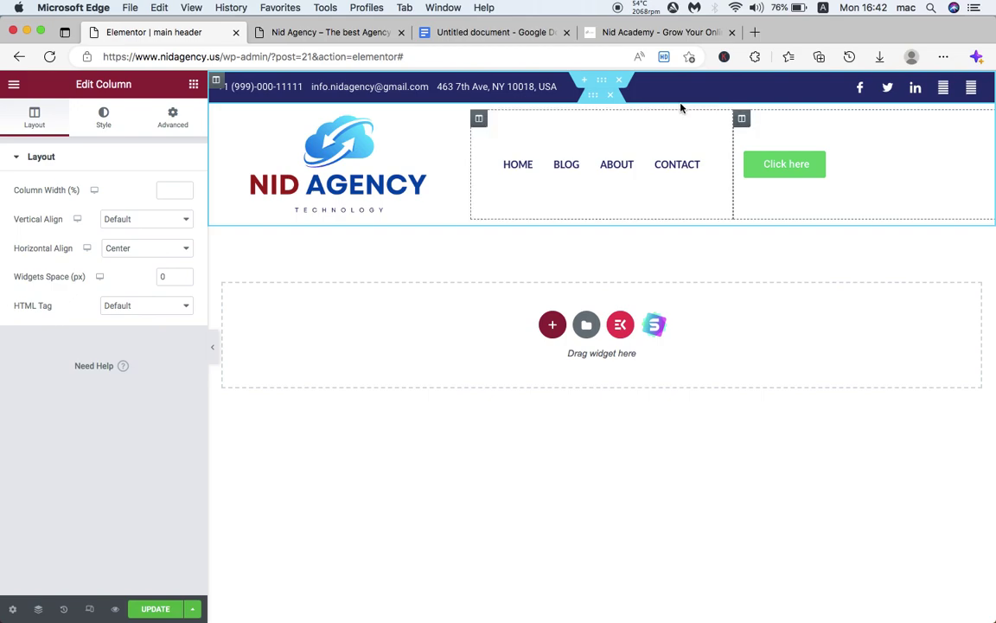
pyautogui.click(121, 243)
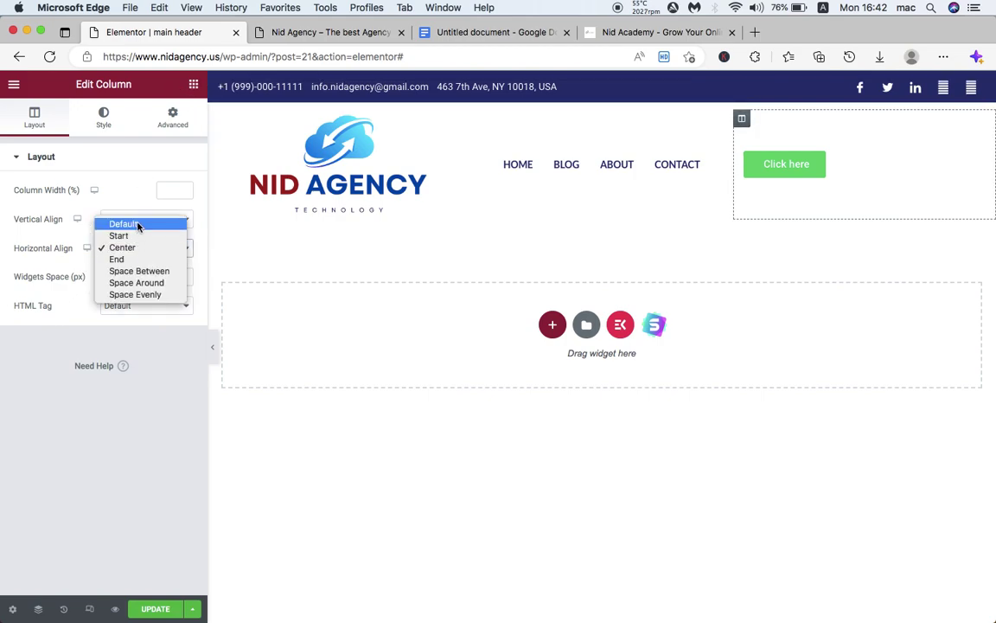
pyautogui.click(139, 223)
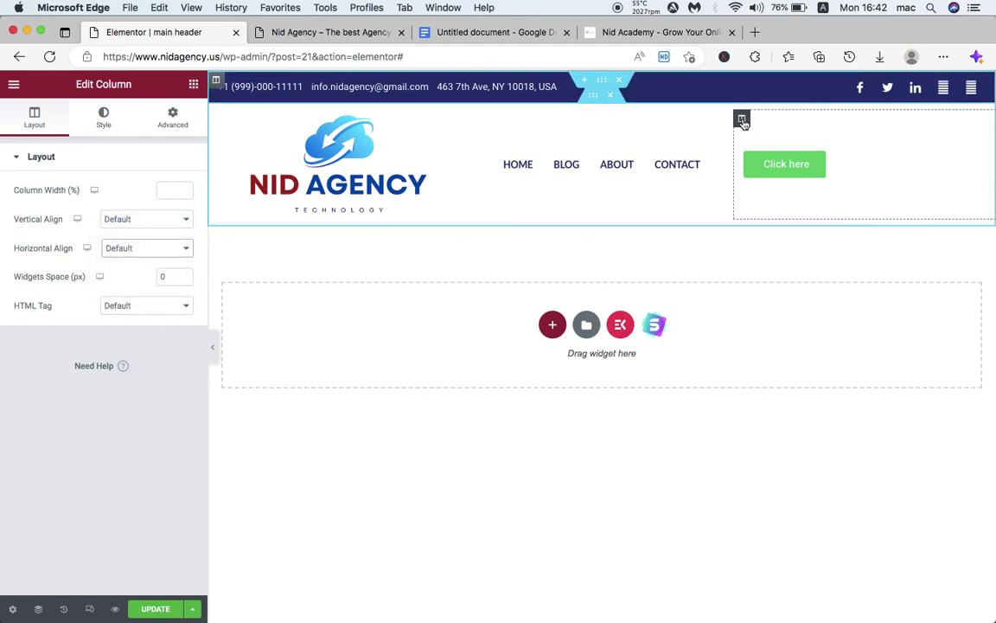
pyautogui.click(172, 119)
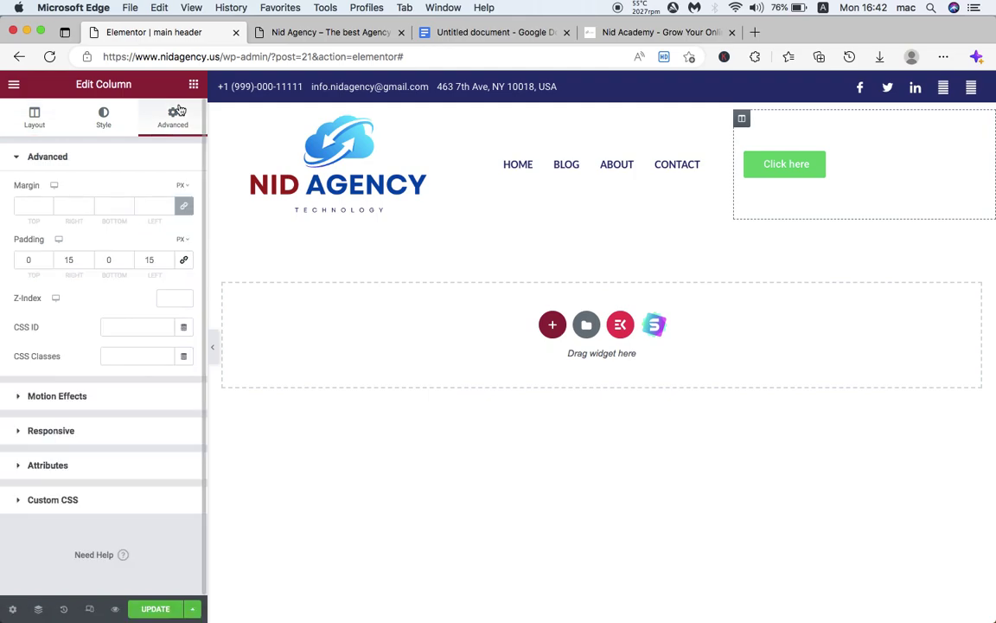
pyautogui.doubleClick(150, 259)
pyautogui.write('0')
pyautogui.doubleClick(69, 259)
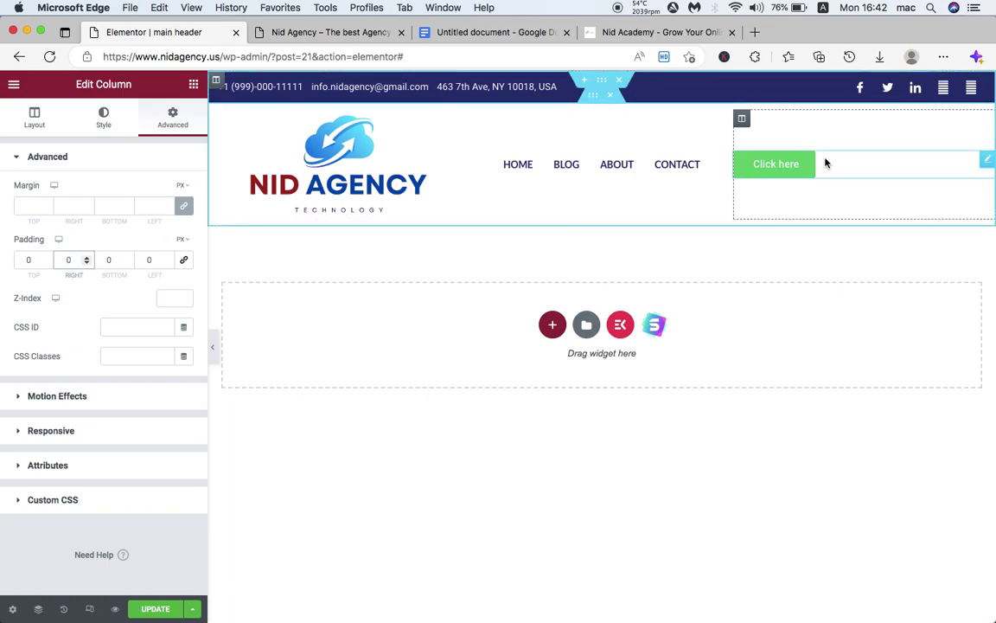
# Step: Resize the header columns: widen the menu column to 62.73% and narrow the logo and button columns
pyautogui.click(736, 141)
pyautogui.moveTo(736, 141); pyautogui.dragTo(737, 137)
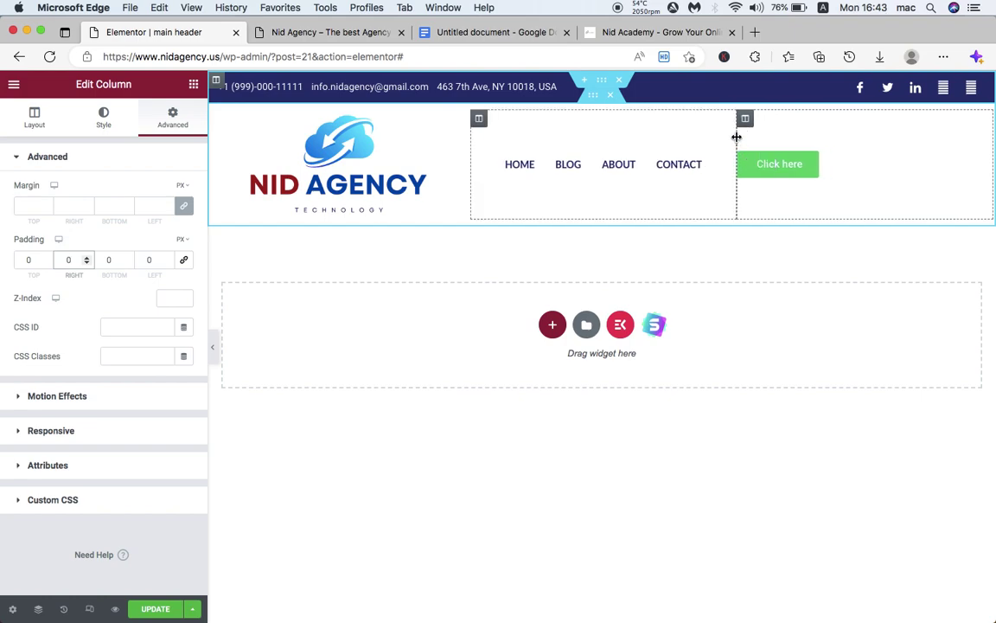
pyautogui.click(737, 137)
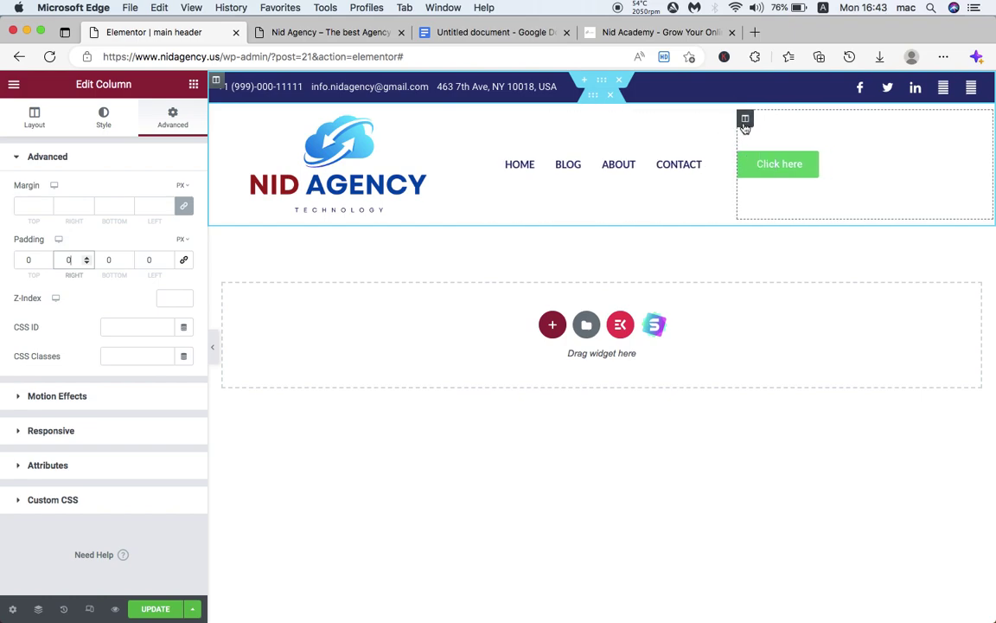
pyautogui.click(737, 141)
pyautogui.moveTo(737, 141); pyautogui.dragTo(874, 151)
pyautogui.click(469, 158)
pyautogui.moveTo(469, 158); pyautogui.dragTo(378, 159)
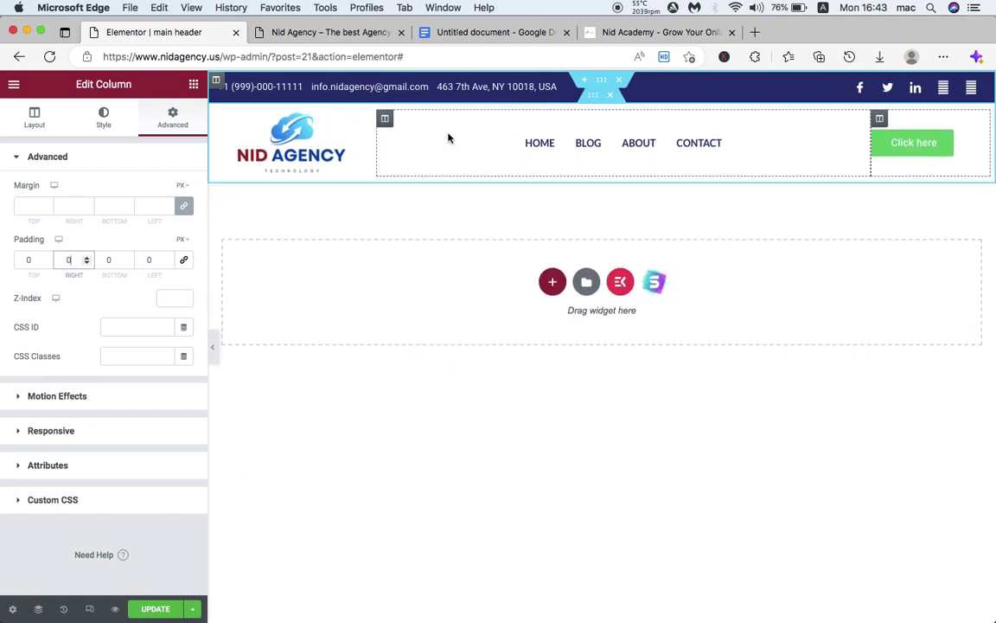
pyautogui.click(385, 120)
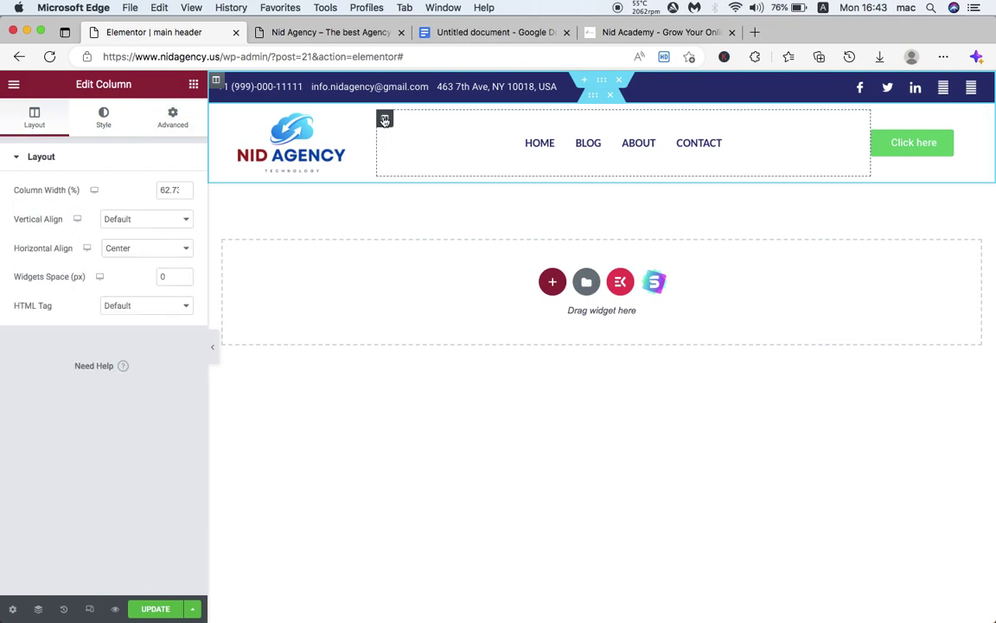
# Step: Set the menu column's padding to 0 on all sides
pyautogui.click(135, 248)
pyautogui.click(130, 224)
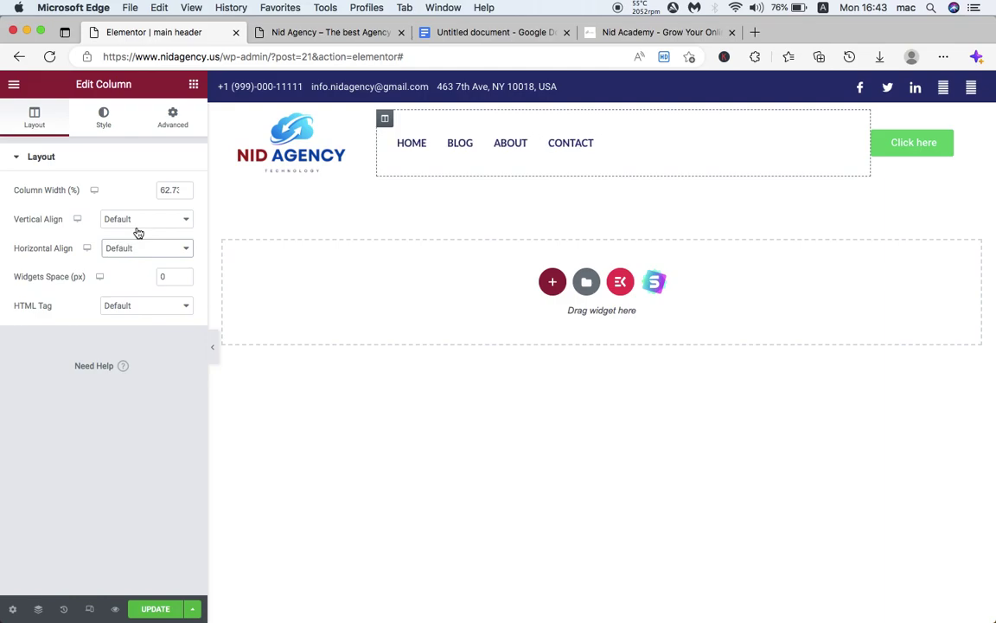
pyautogui.click(168, 126)
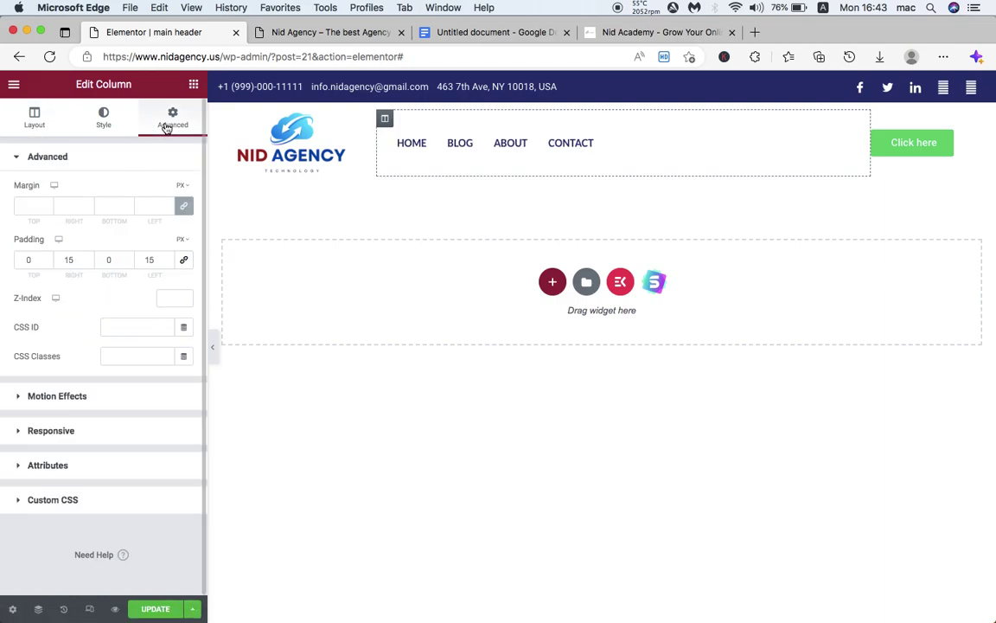
pyautogui.click(148, 259)
pyautogui.write('0')
pyautogui.click(69, 259)
pyautogui.write('0')
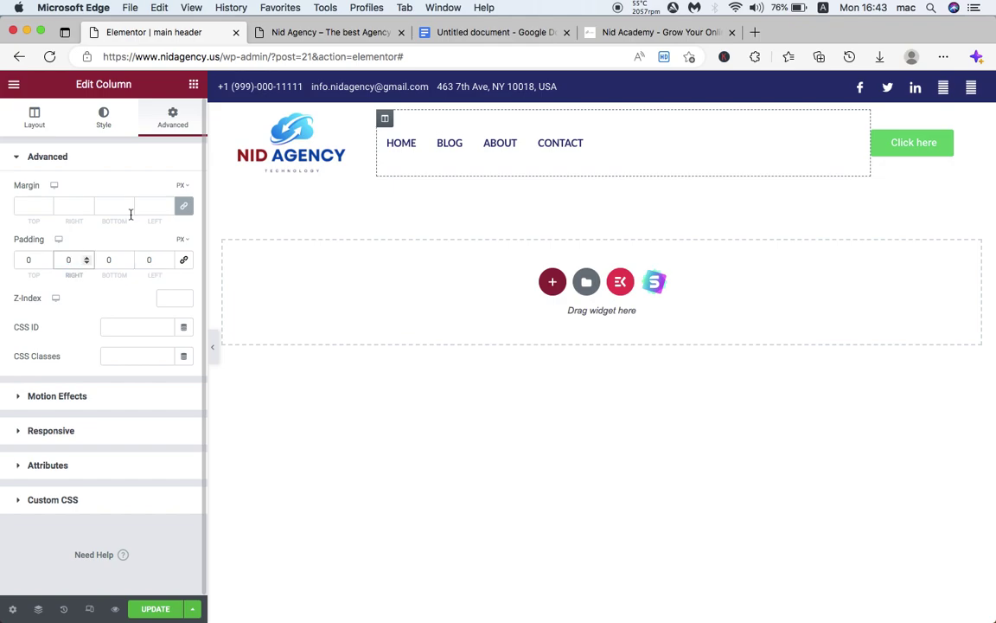
pyautogui.click(184, 260)
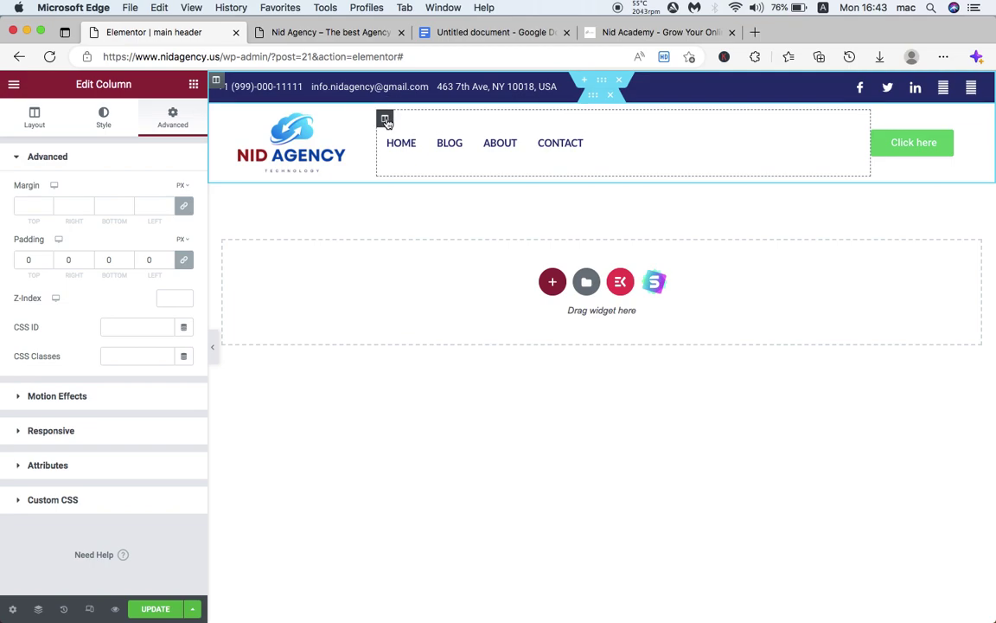
# Step: Align the menu column Middle vertically and Center horizontally, then publish the header
pyautogui.click(34, 119)
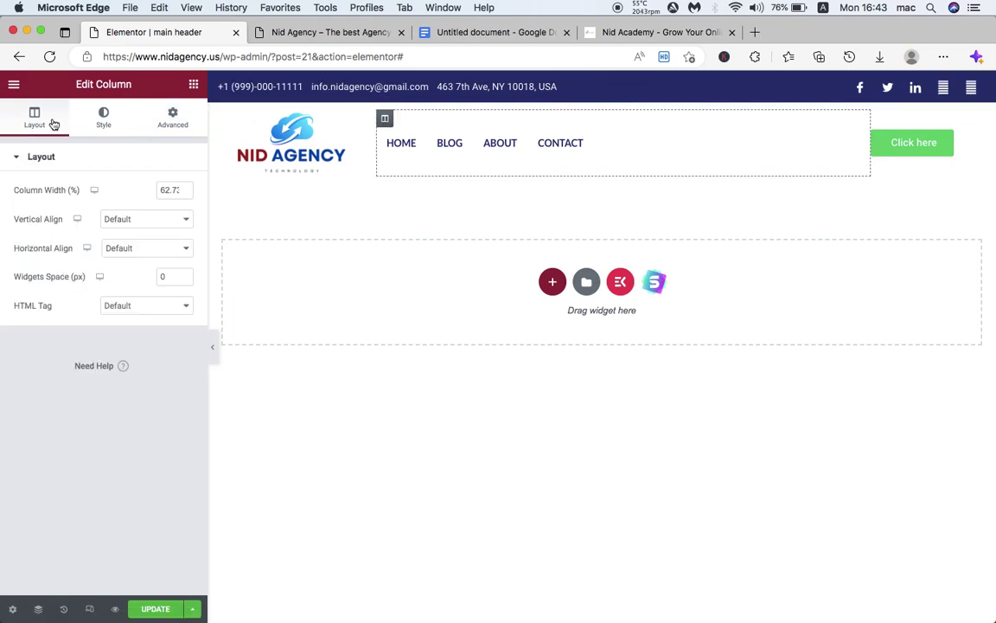
pyautogui.click(132, 221)
pyautogui.click(131, 240)
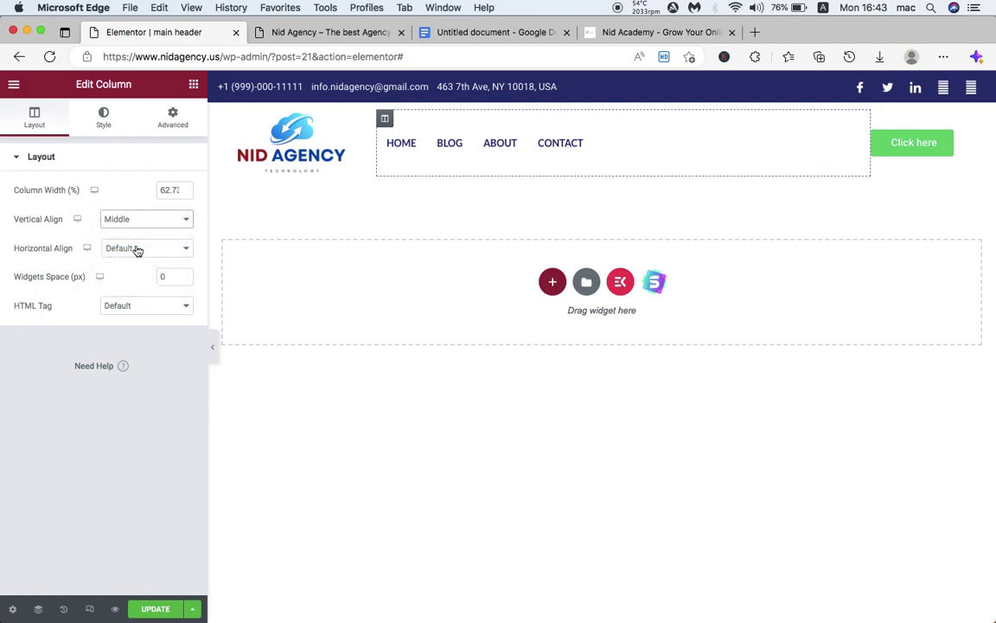
pyautogui.click(143, 249)
pyautogui.press('Escape')
pyautogui.click(124, 274)
pyautogui.click(145, 610)
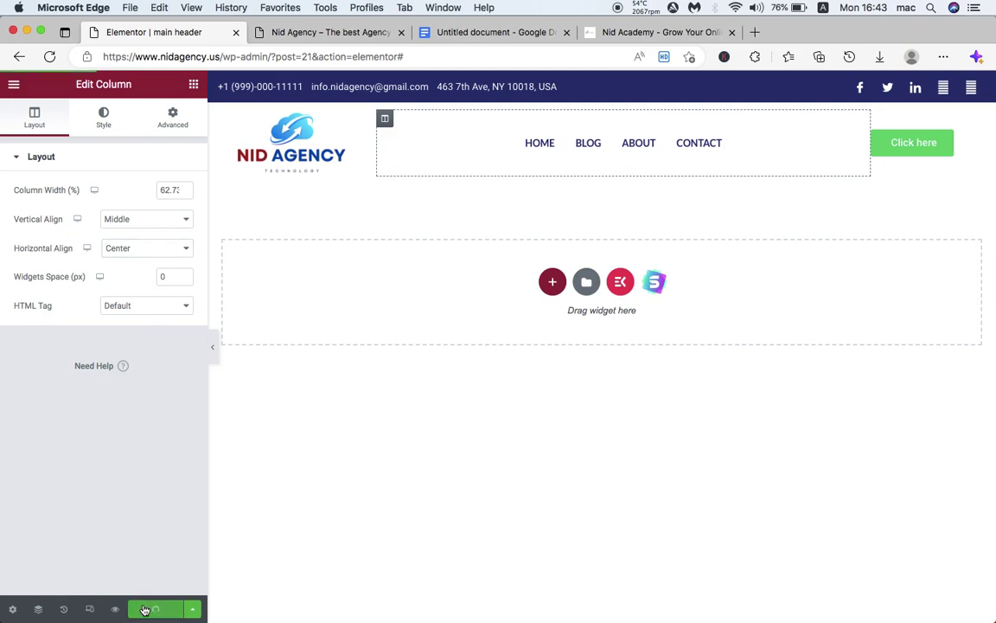
pyautogui.click(294, 33)
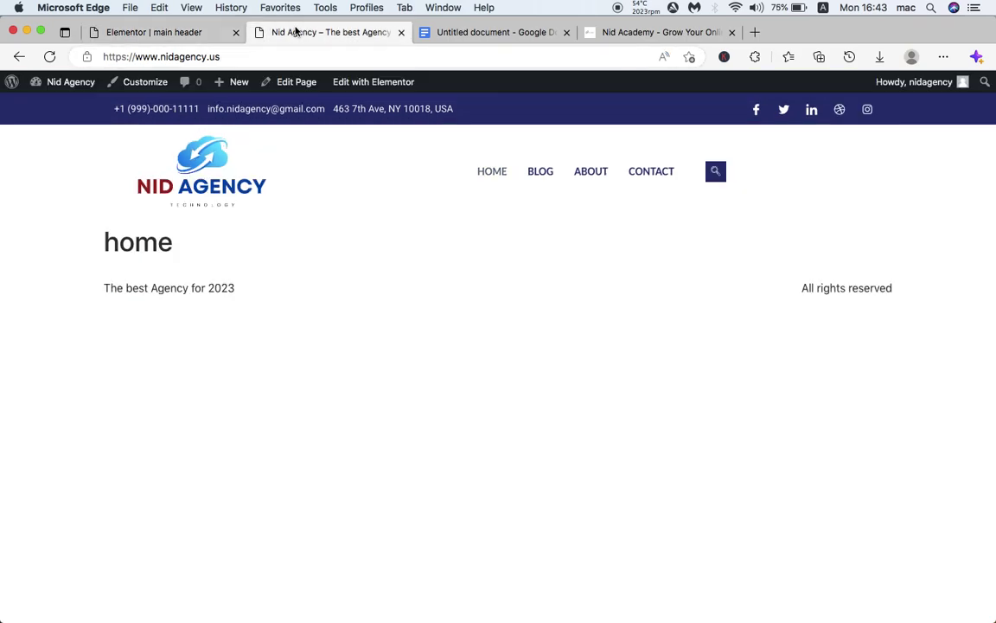
# Step: Reload the live homepage to check the Click here button, then return to the header editor
pyautogui.click(49, 56)
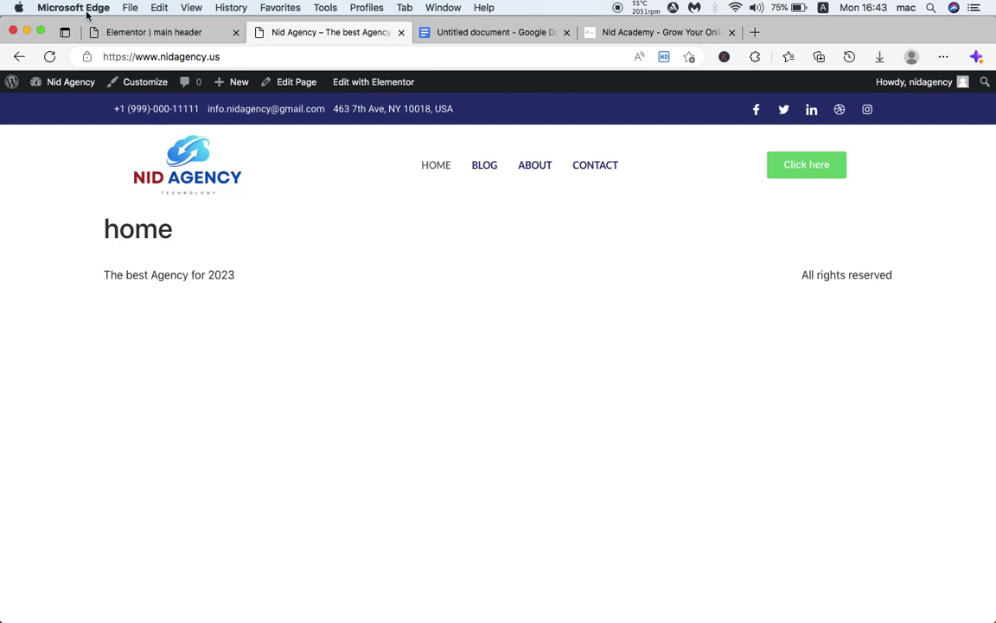
pyautogui.click(173, 35)
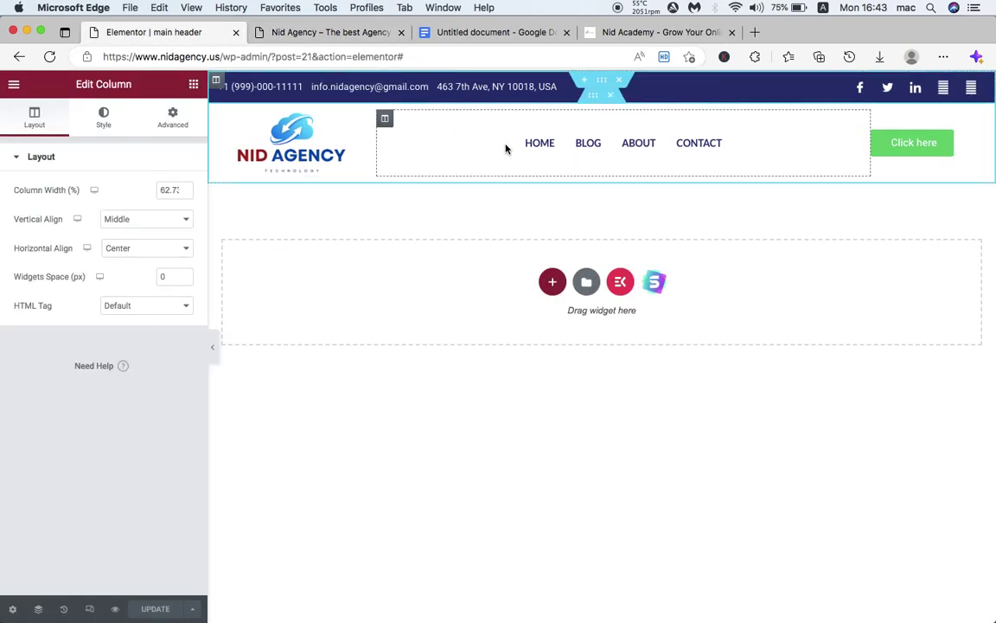
pyautogui.click(355, 32)
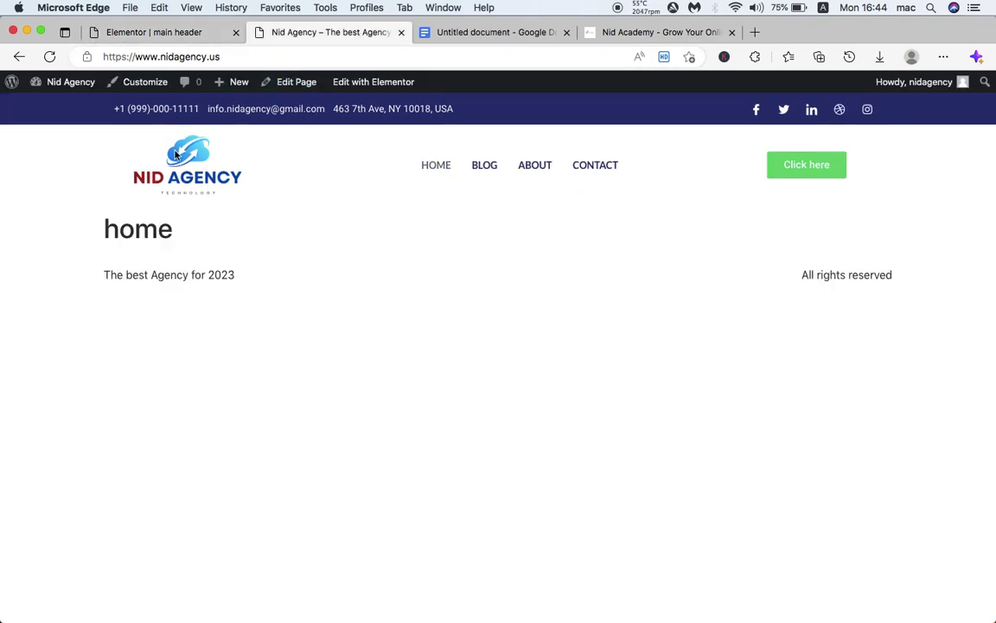
pyautogui.click(186, 34)
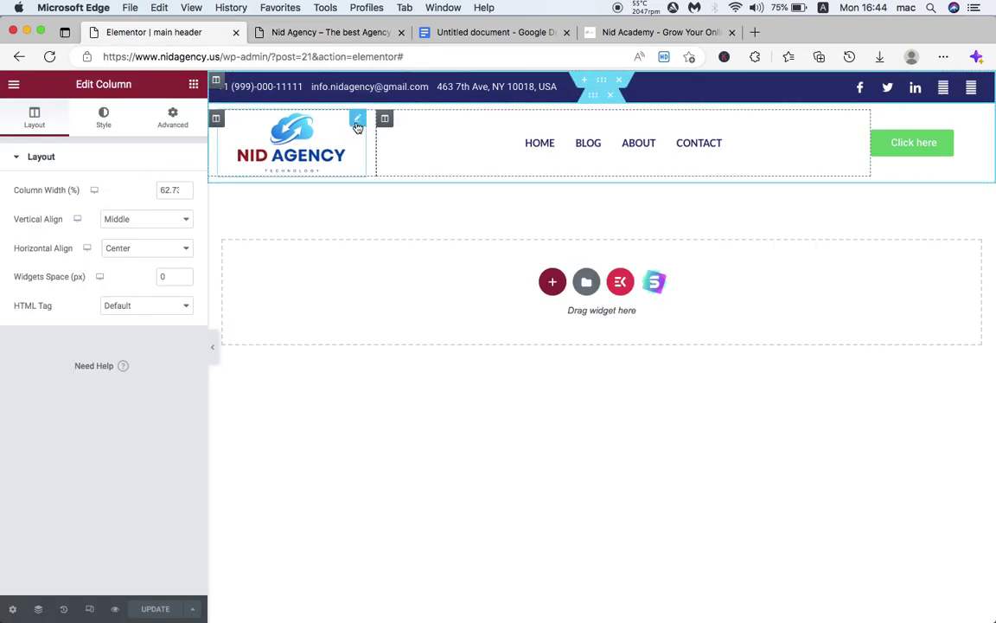
# Step: Set the NID AGENCY logo width to 56%, centre-align it, and save the header
pyautogui.click(358, 120)
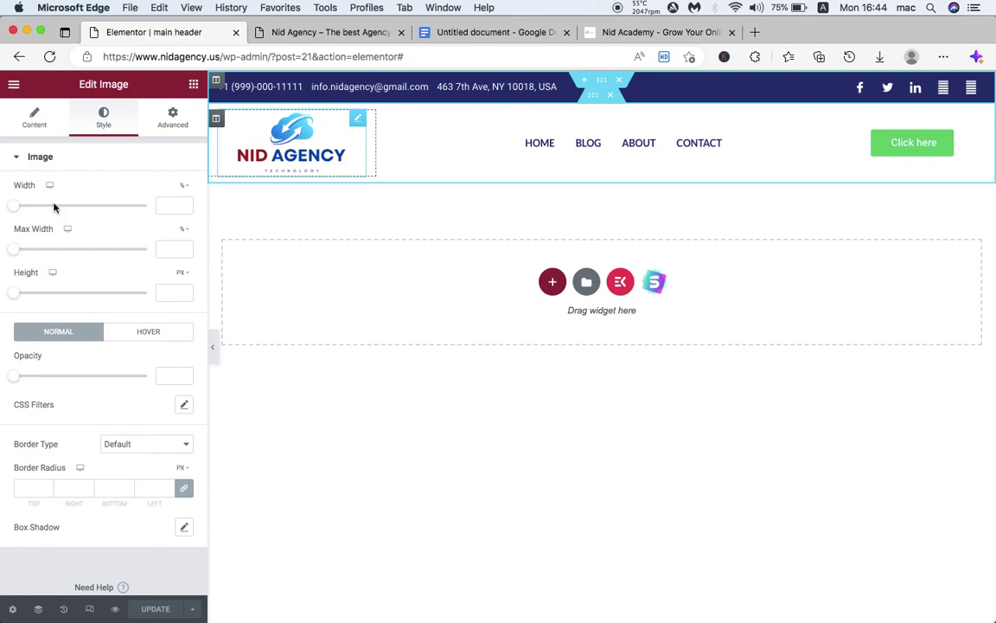
pyautogui.moveTo(13, 209); pyautogui.dragTo(78, 210)
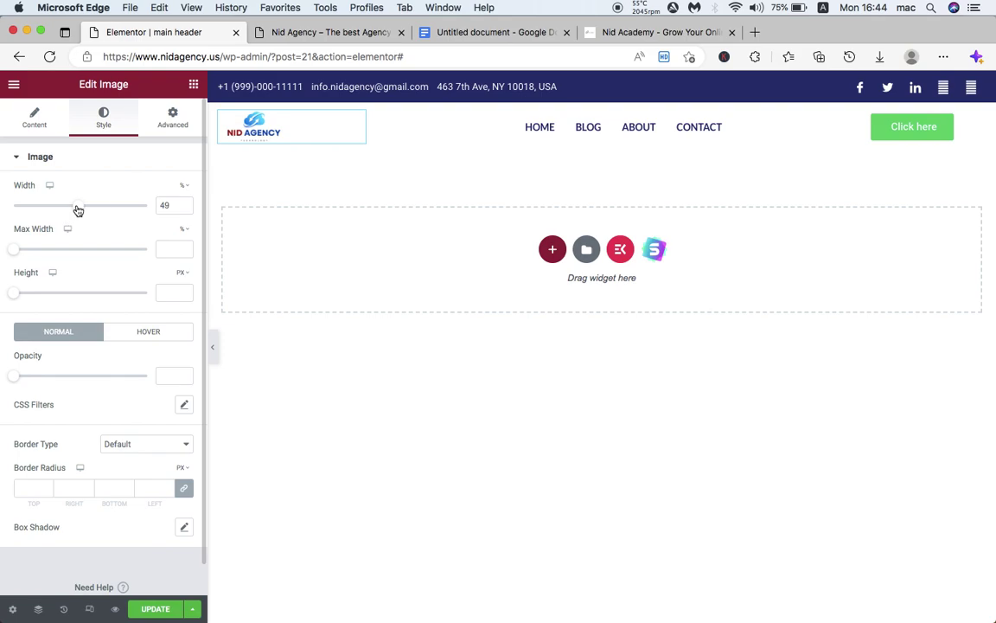
pyautogui.click(184, 203)
pyautogui.click(185, 203)
pyautogui.click(184, 203)
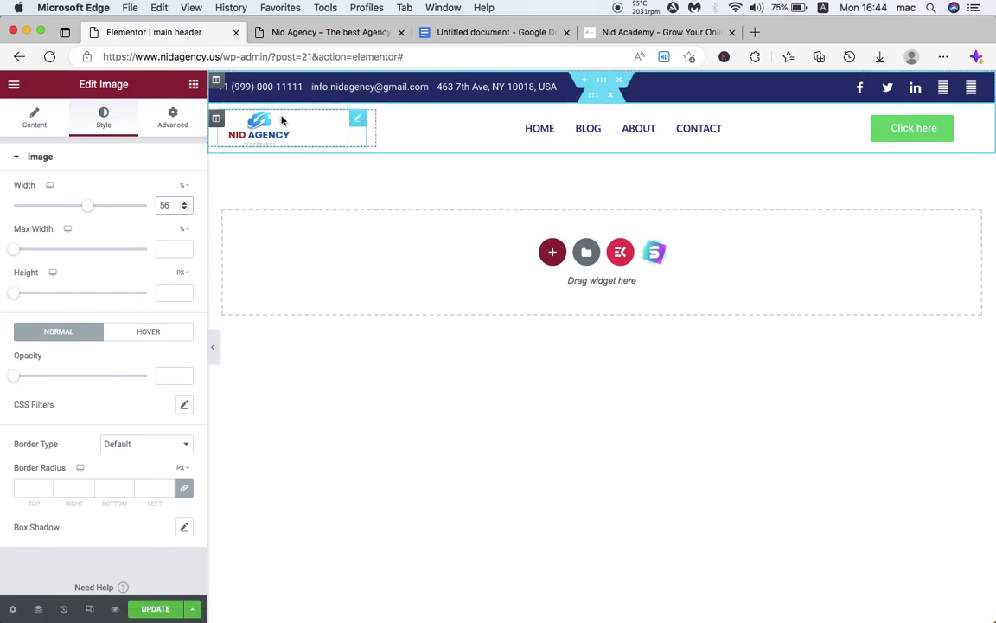
pyautogui.click(53, 118)
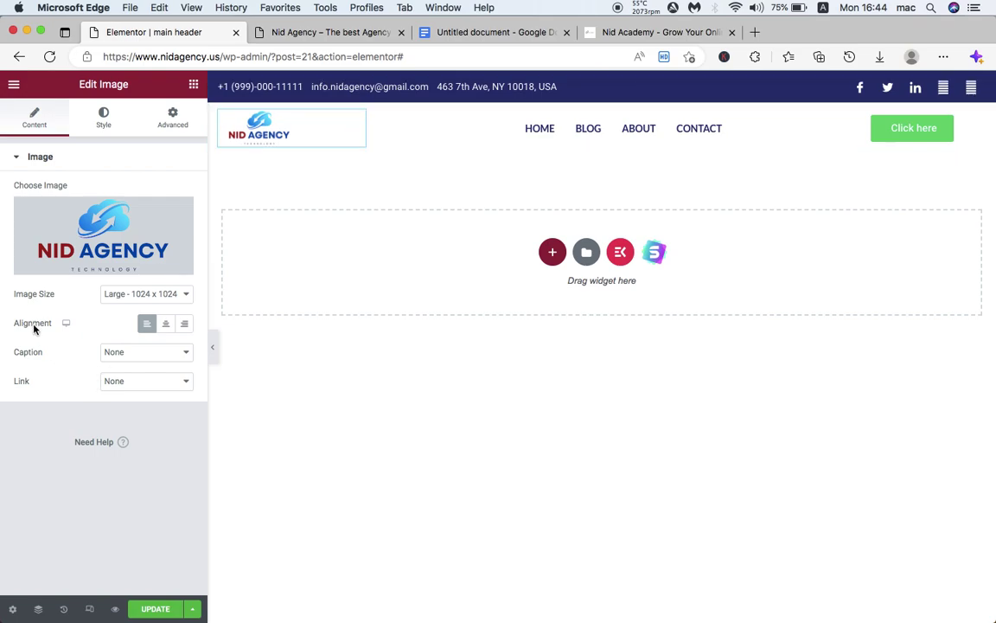
pyautogui.click(165, 324)
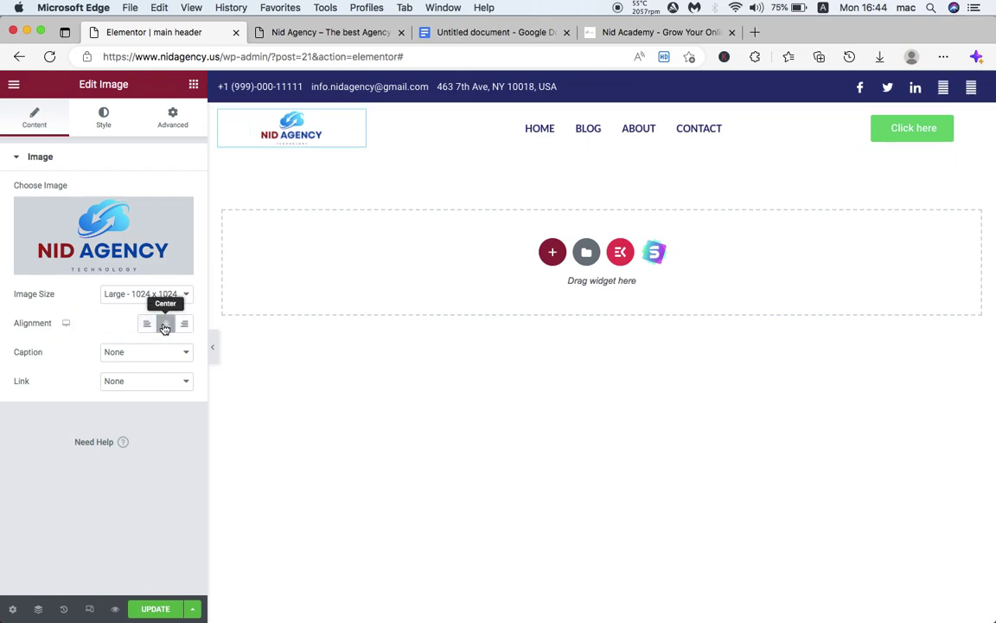
pyautogui.click(154, 610)
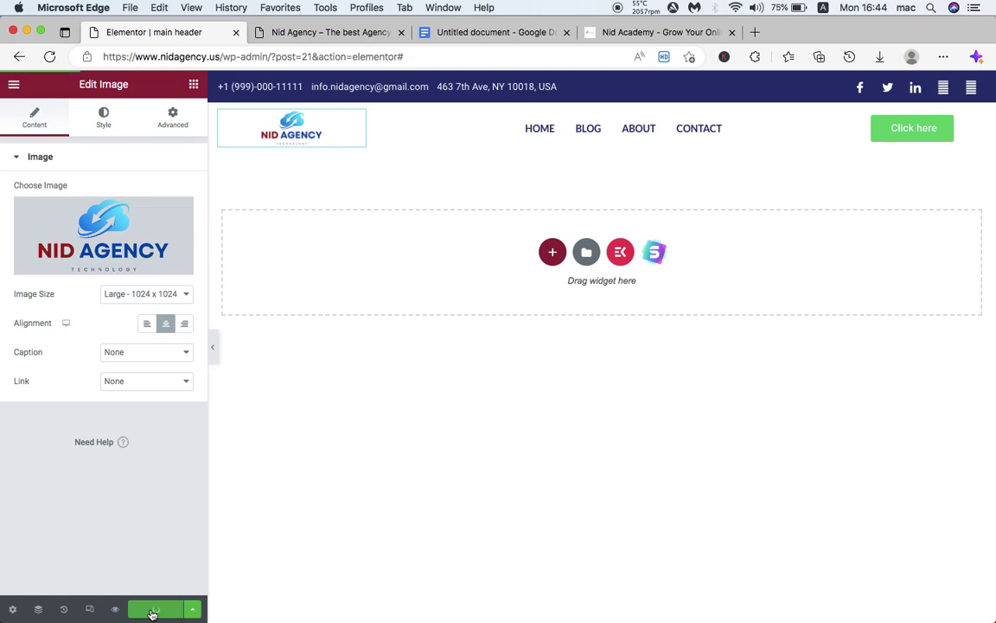
# Step: Reload the live home page to check the smaller logo, then go to the /wp-admin/ Dashboard
pyautogui.click(292, 32)
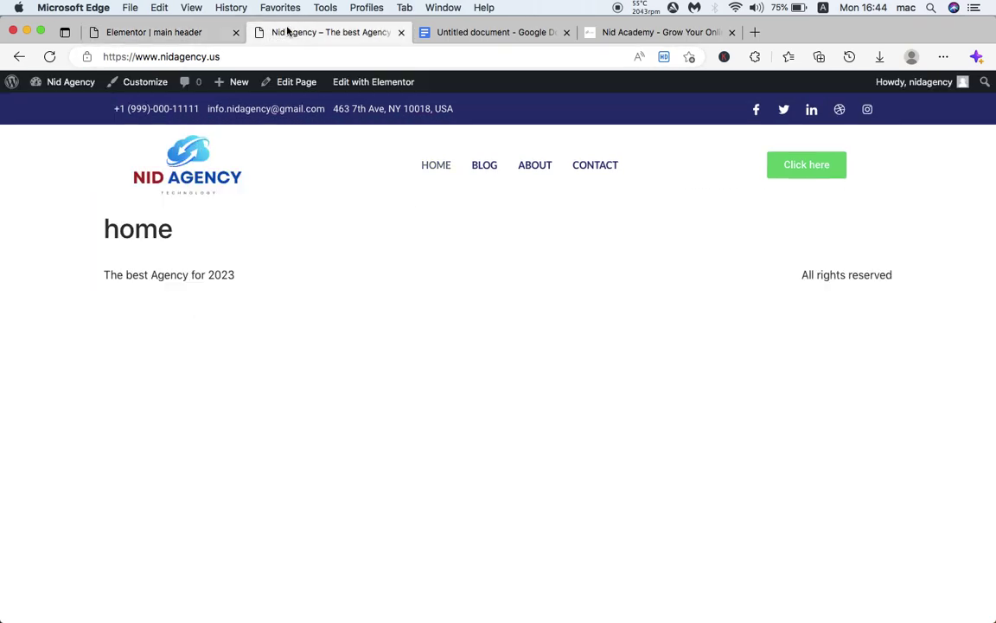
pyautogui.click(49, 56)
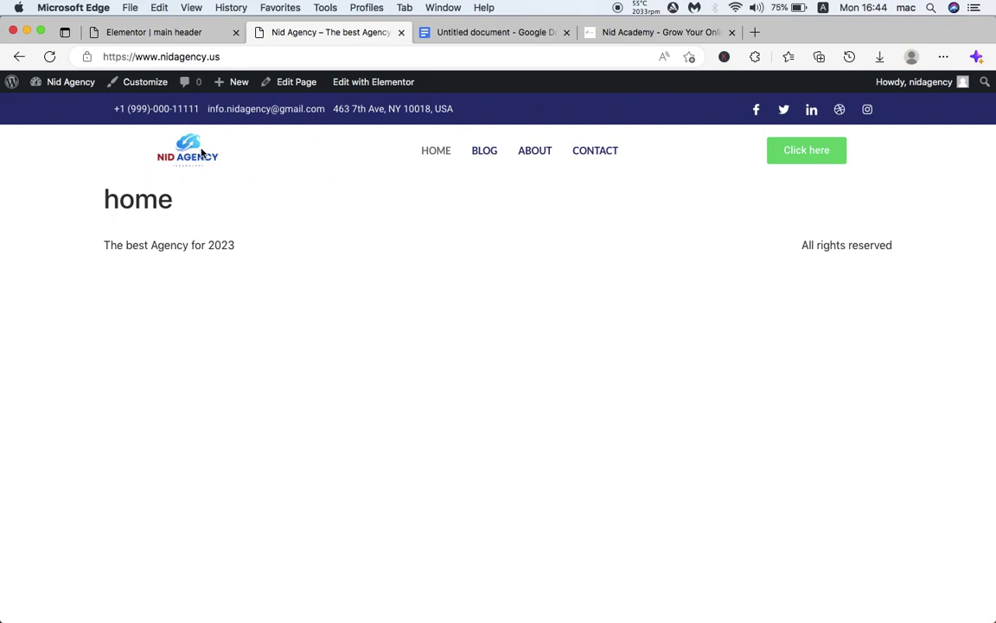
pyautogui.click(180, 32)
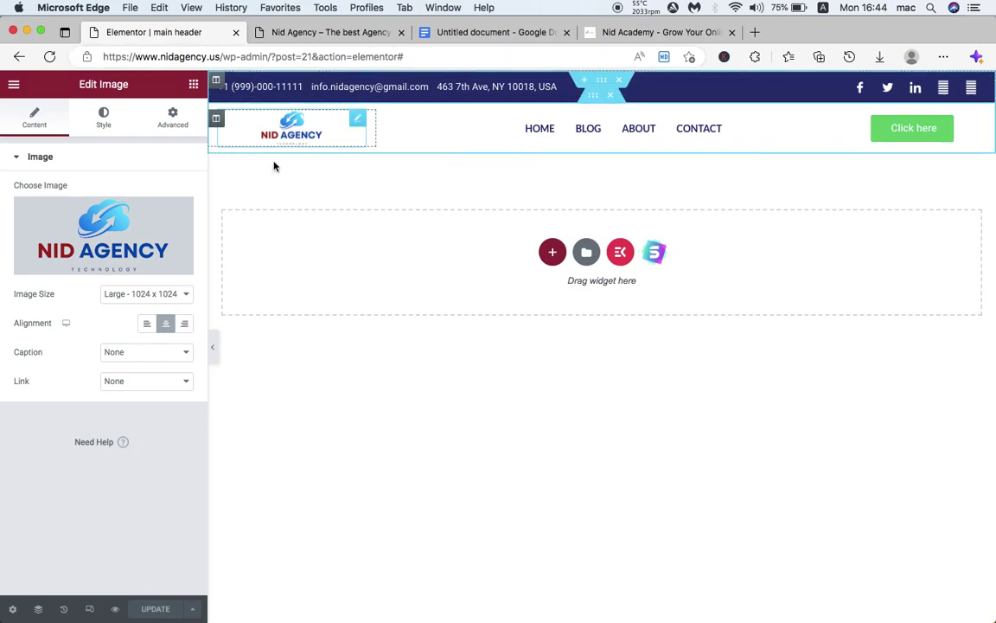
pyautogui.click(277, 56)
pyautogui.click(271, 57)
pyautogui.moveTo(269, 57); pyautogui.dragTo(278, 95)
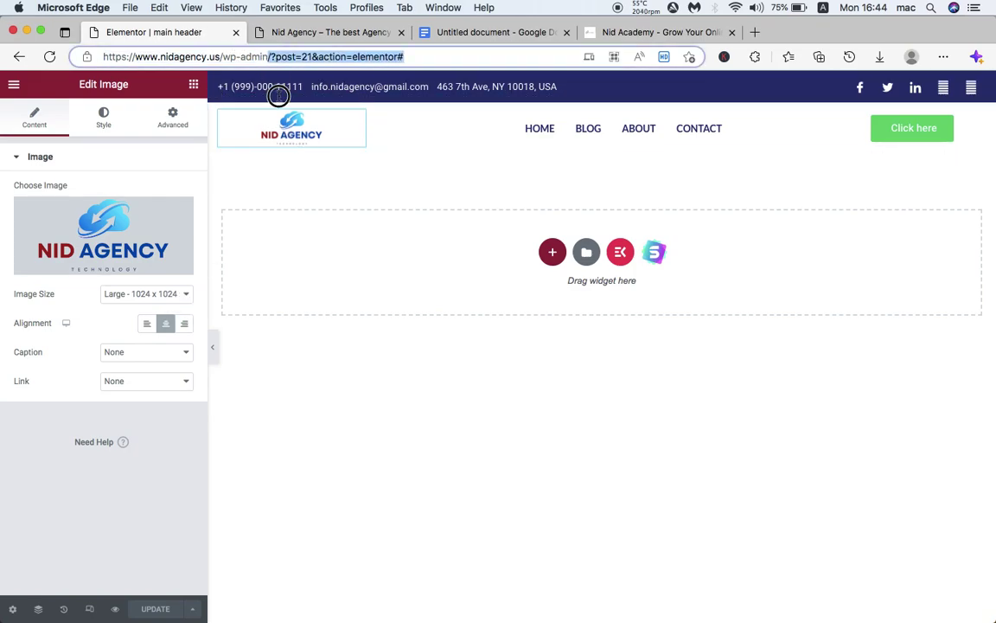
pyautogui.press('BackSpace')
pyautogui.press('Return')
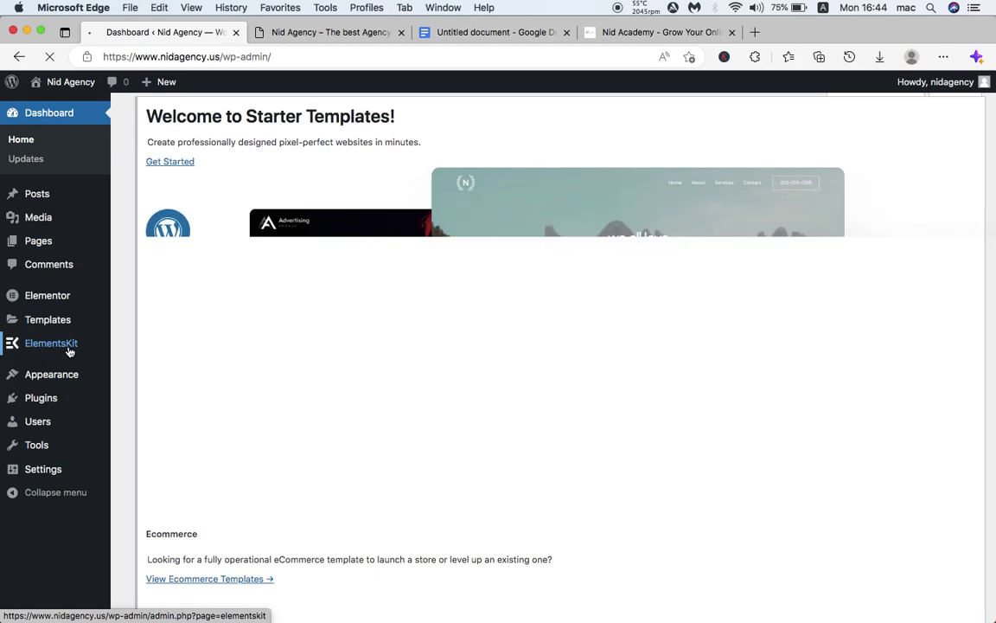
# Step: Open ElementsKit Header Footer templates, comparing against the Nid Academy site's footer for reference
pyautogui.moveTo(63, 347)
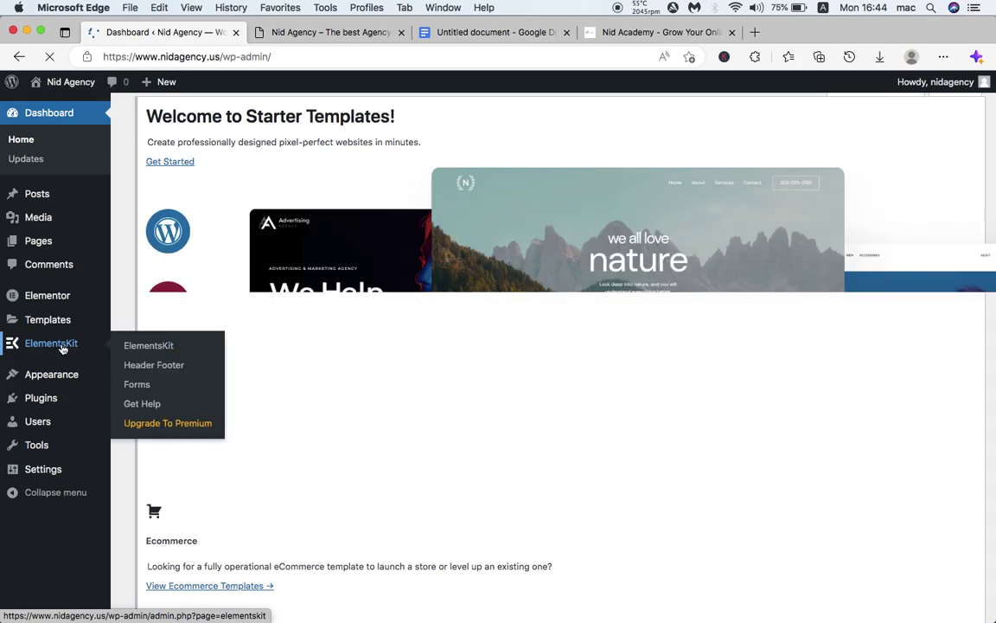
pyautogui.click(156, 366)
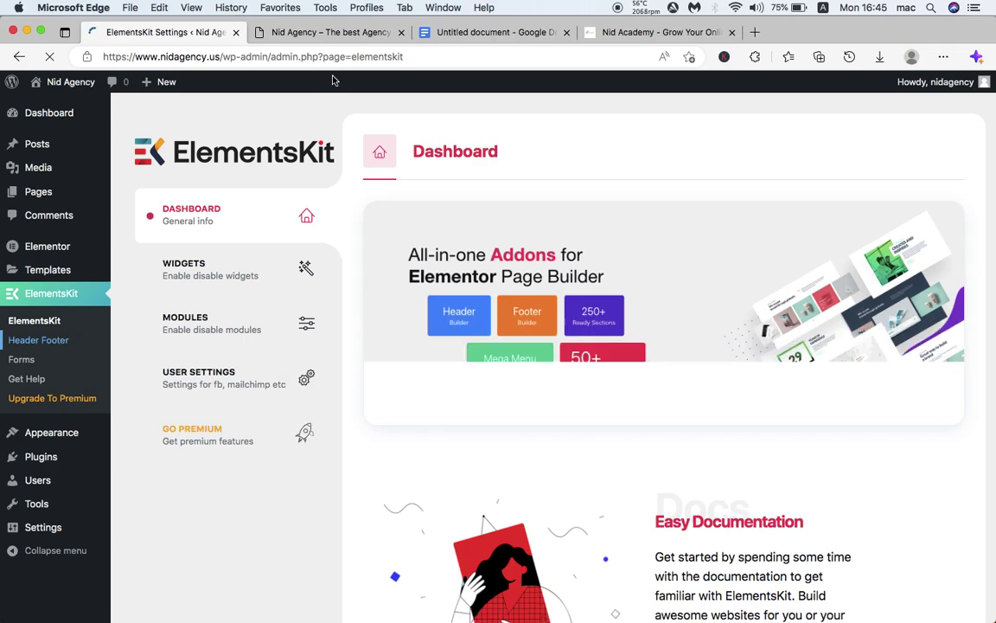
pyautogui.click(329, 32)
pyautogui.click(595, 32)
pyautogui.scroll(-10, 464, 471)
pyautogui.scroll(-20, 464, 472)
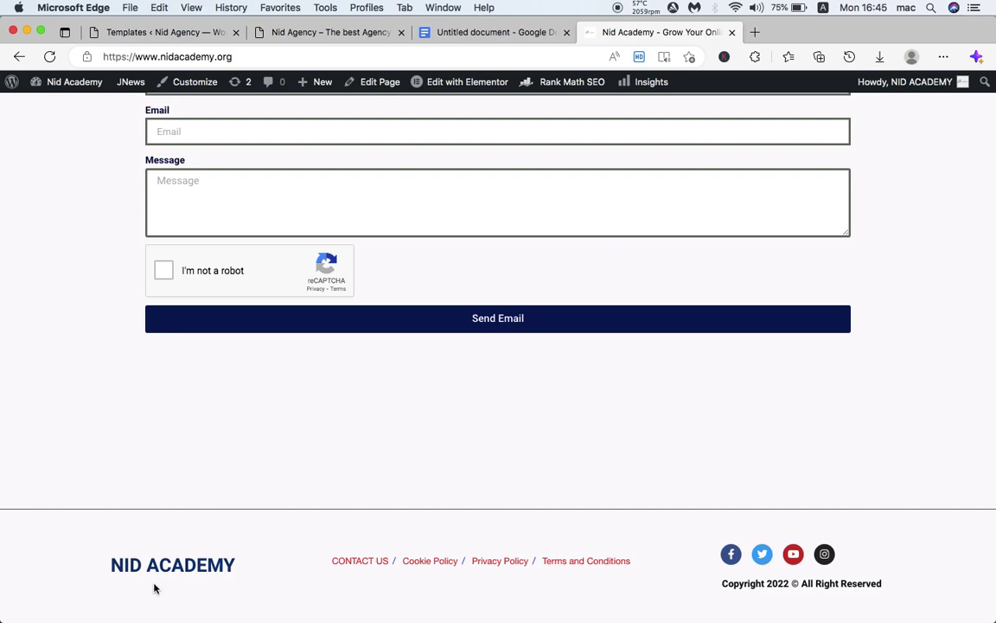
pyautogui.click(205, 35)
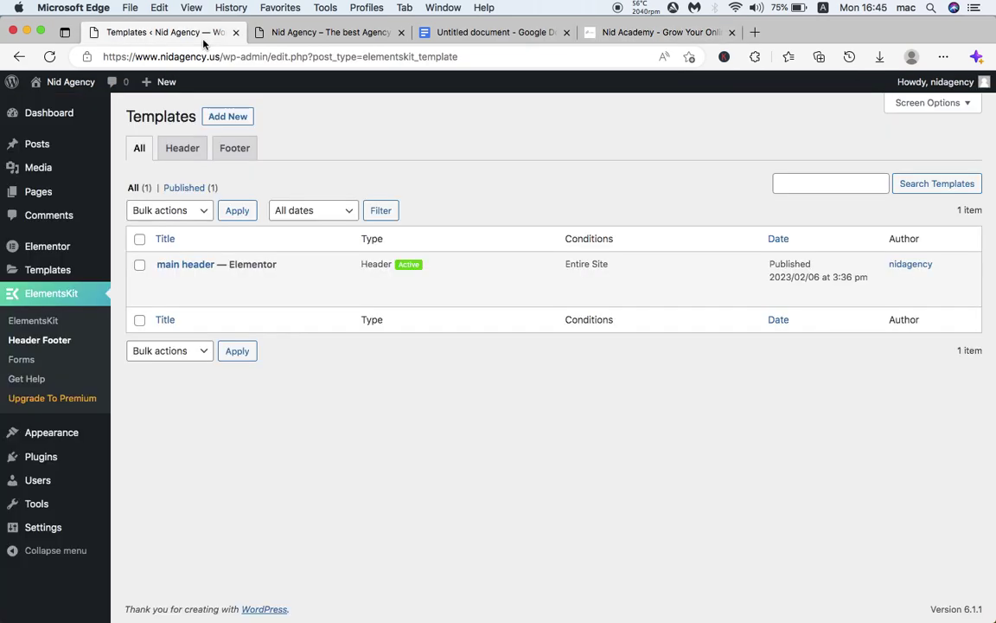
# Step: Create and activate a Footer template titled 'main footer', save it, and open its content in Elementor
pyautogui.click(224, 151)
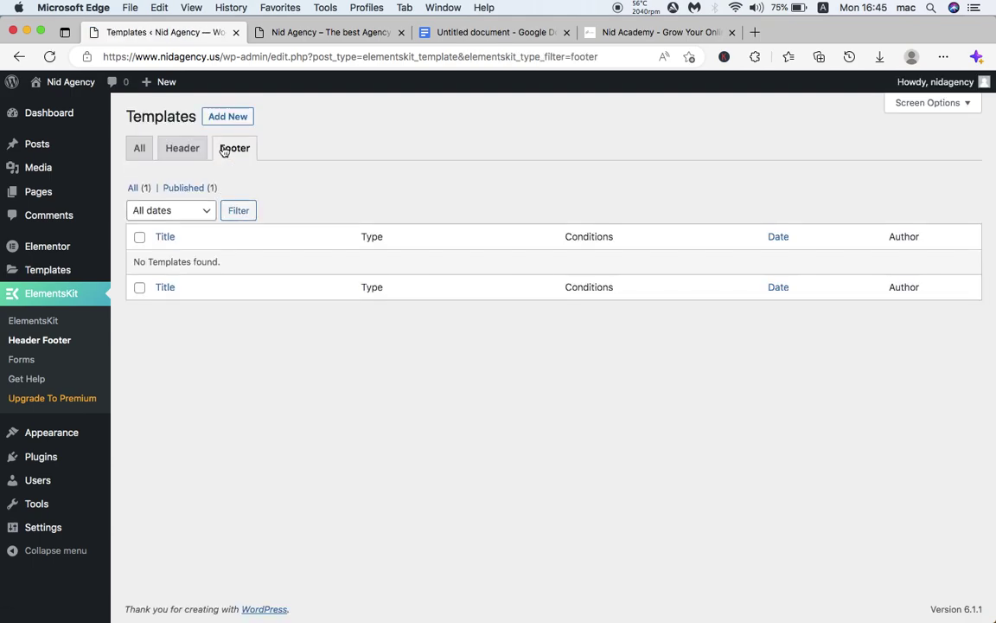
pyautogui.click(236, 119)
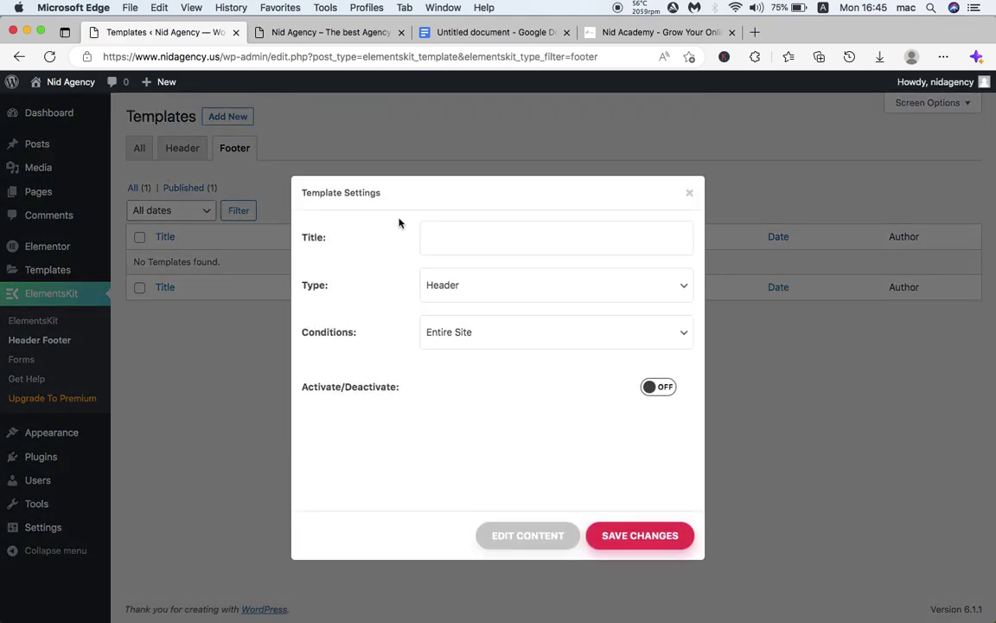
pyautogui.click(485, 245)
pyautogui.write('main footer')
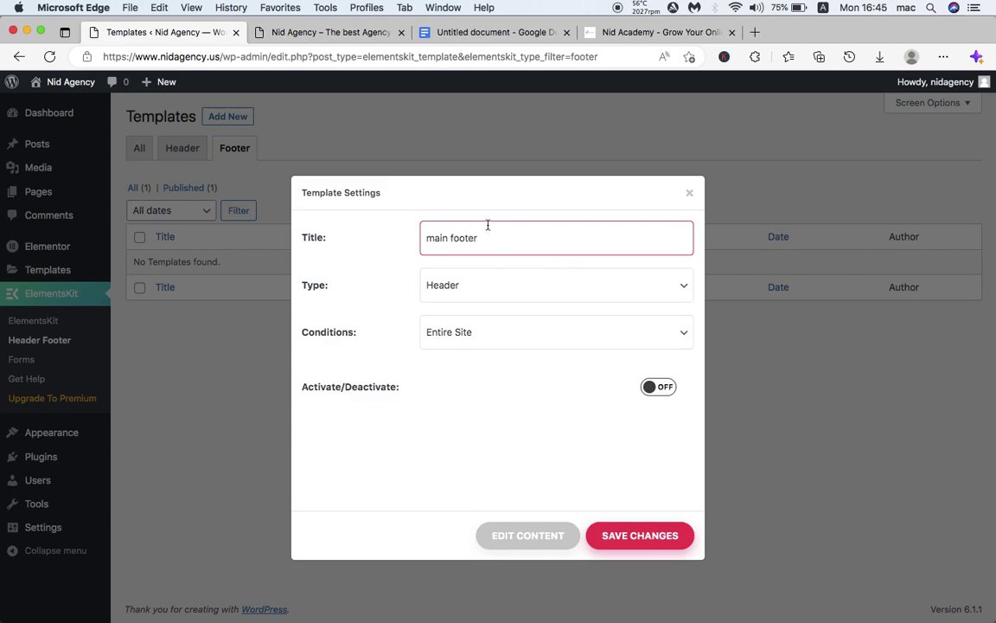
pyautogui.press('super+a')
pyautogui.click(460, 287)
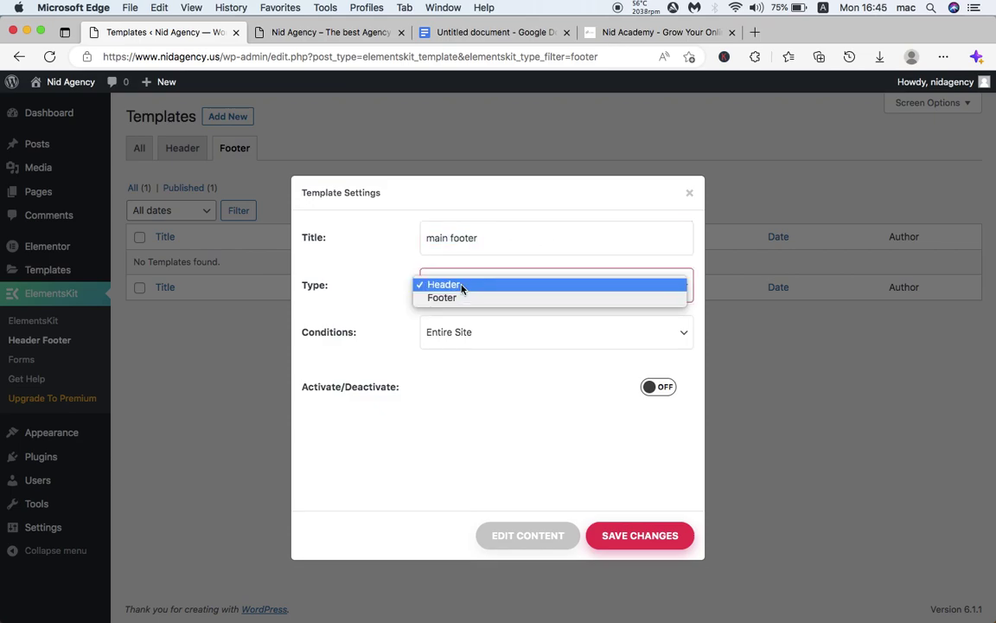
pyautogui.click(463, 298)
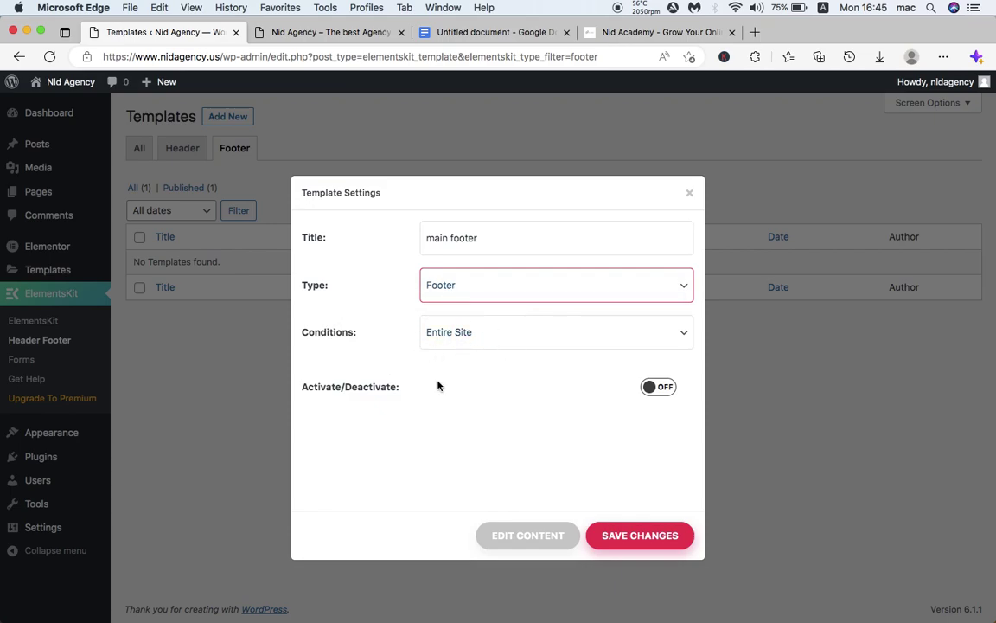
pyautogui.click(661, 389)
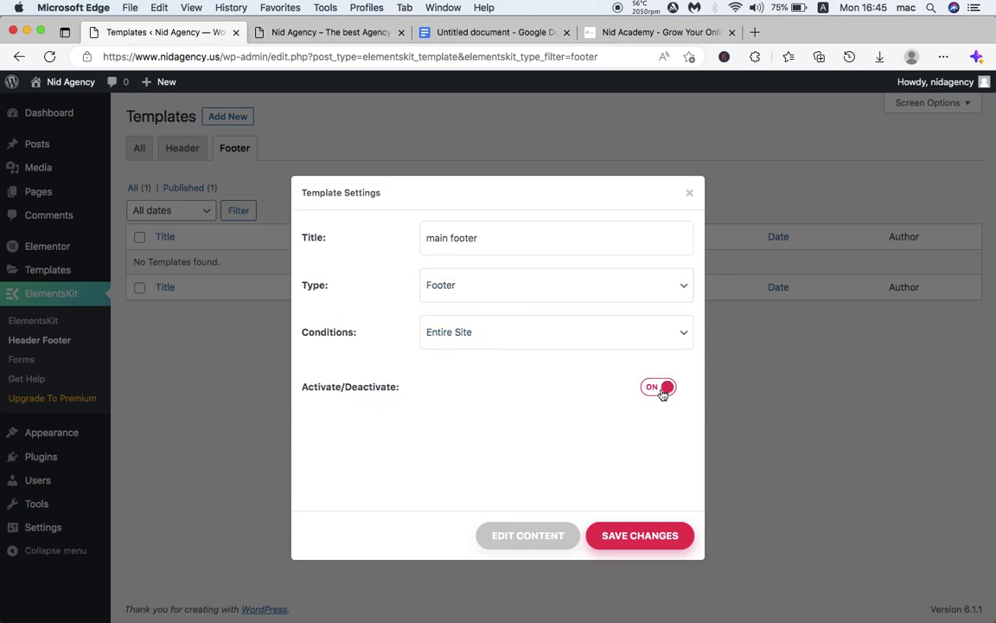
pyautogui.click(634, 536)
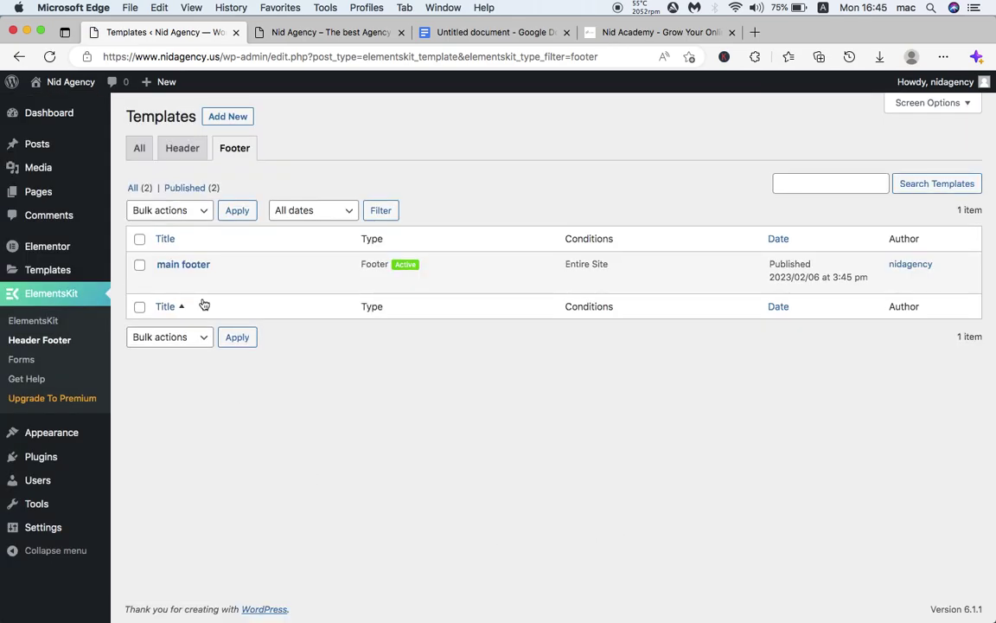
pyautogui.click(164, 281)
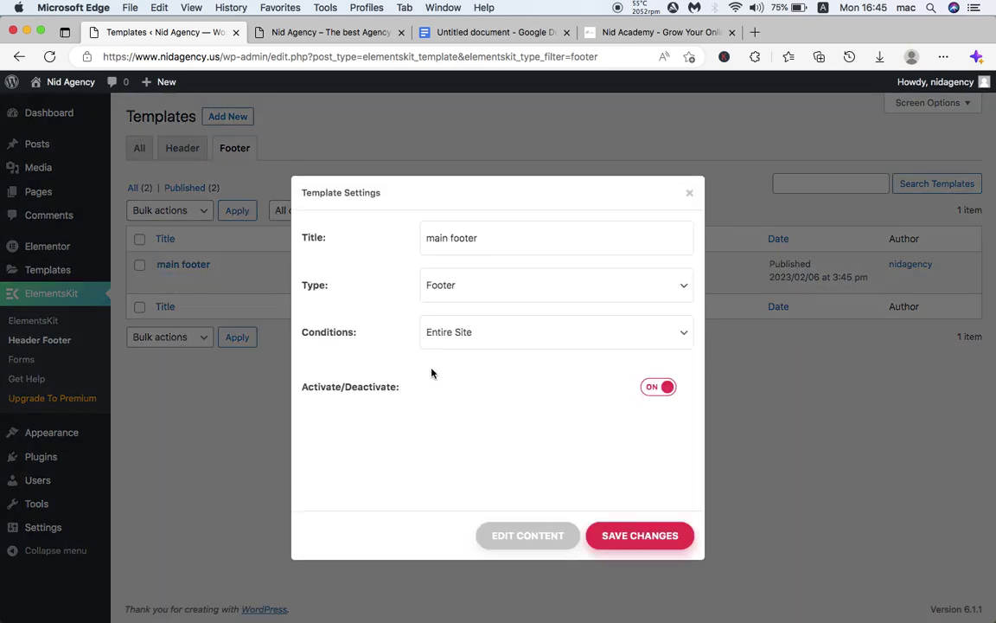
pyautogui.click(542, 533)
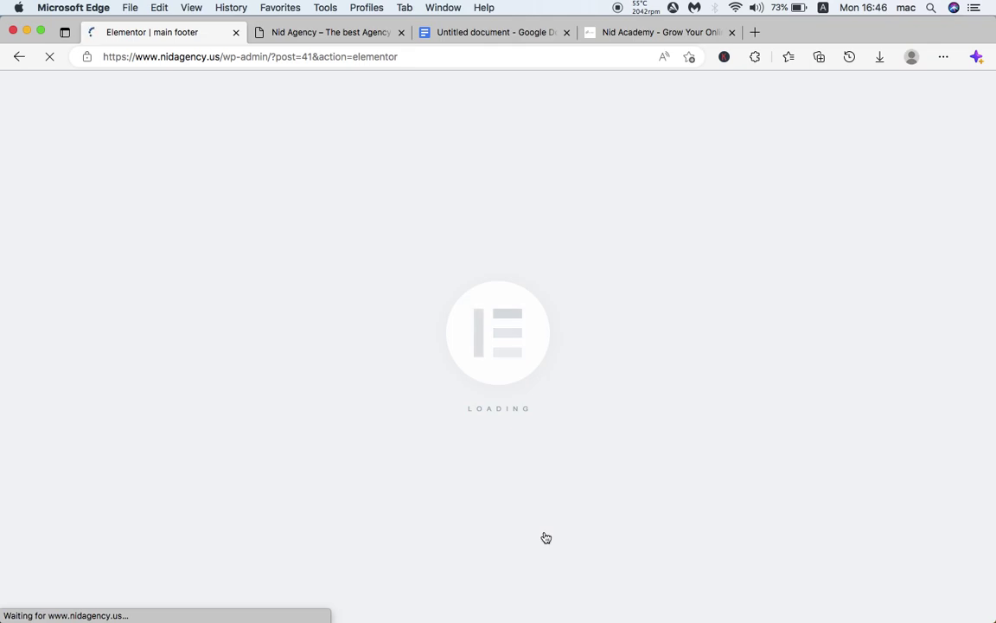
# Step: Check the live site, then launch the ElementsKit template library on the empty main footer canvas
pyautogui.click(358, 34)
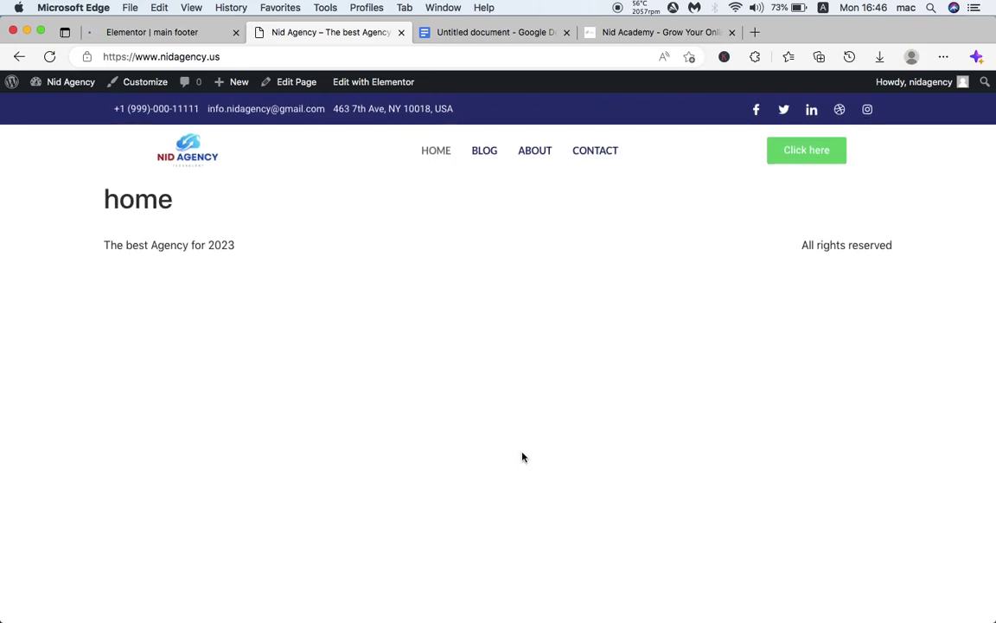
pyautogui.click(166, 33)
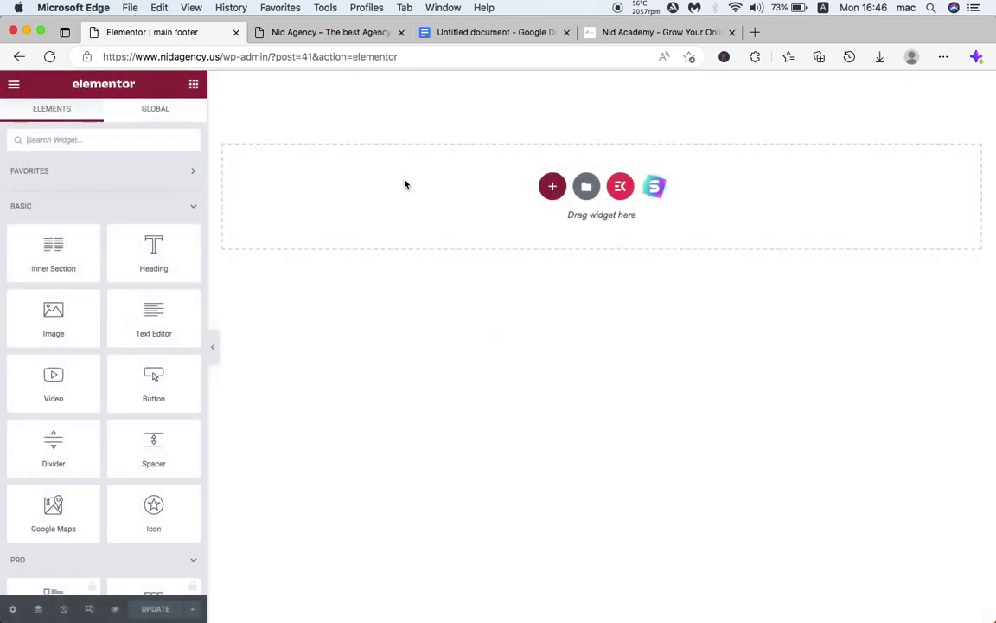
pyautogui.click(621, 188)
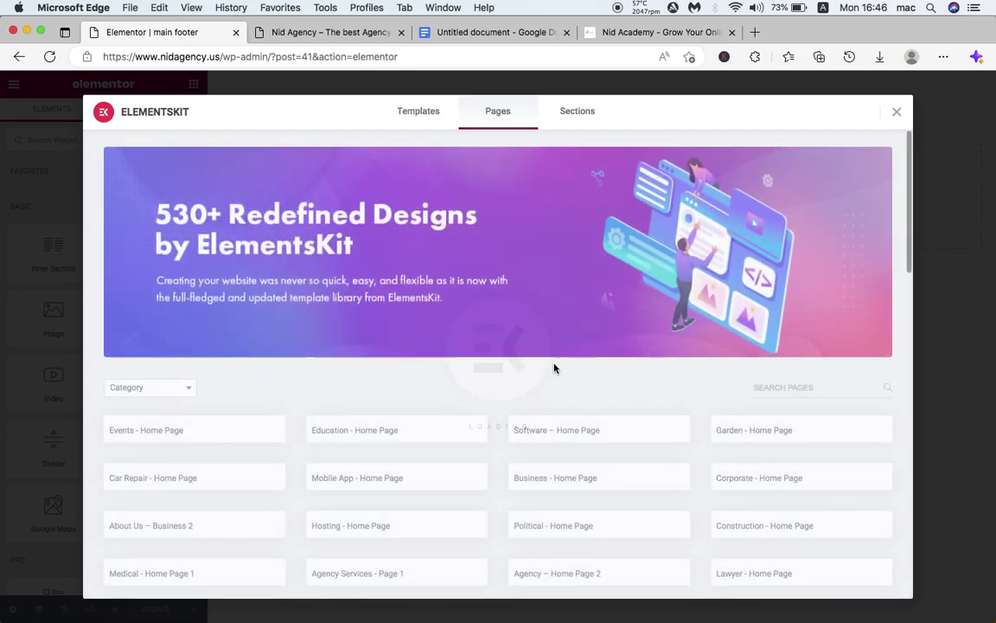
# Step: Insert the ElementsKit 'Footer - Section 1' design from the Sections library's Footer category
pyautogui.click(577, 113)
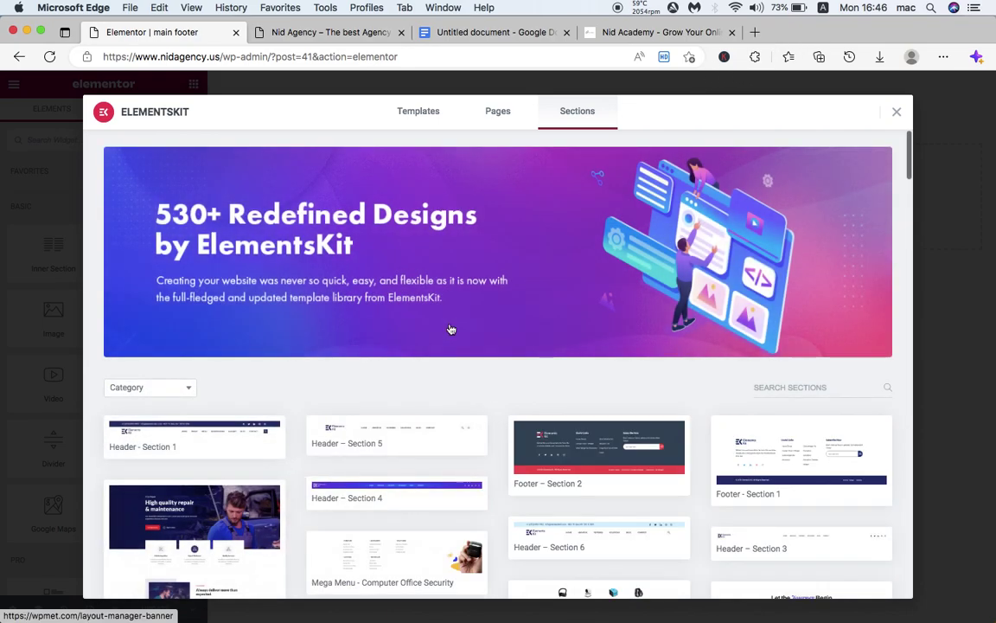
pyautogui.scroll(-1, 450, 329)
pyautogui.scroll(-5, 450, 329)
pyautogui.click(156, 232)
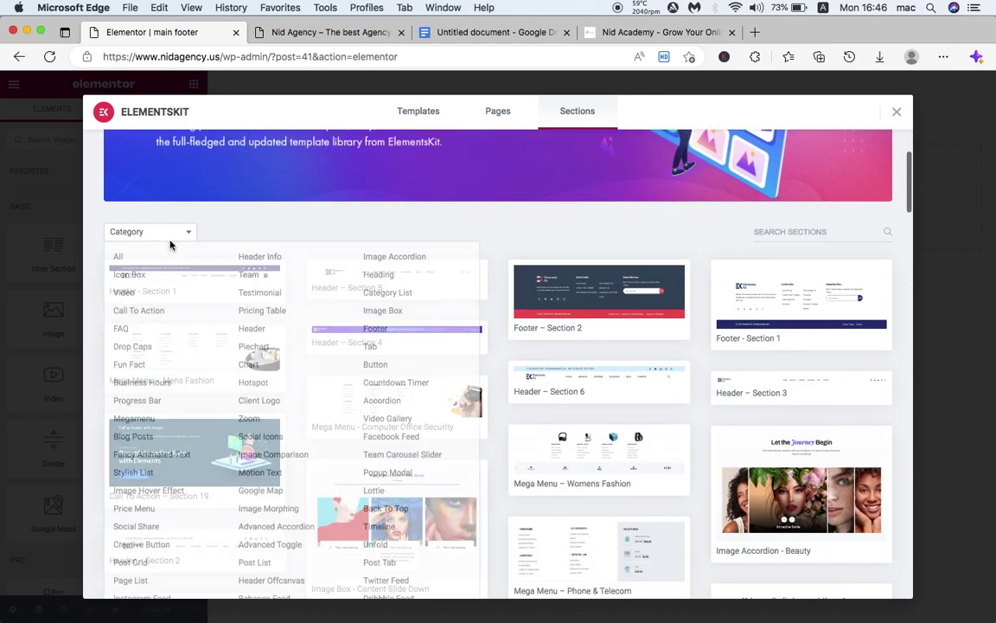
pyautogui.click(377, 330)
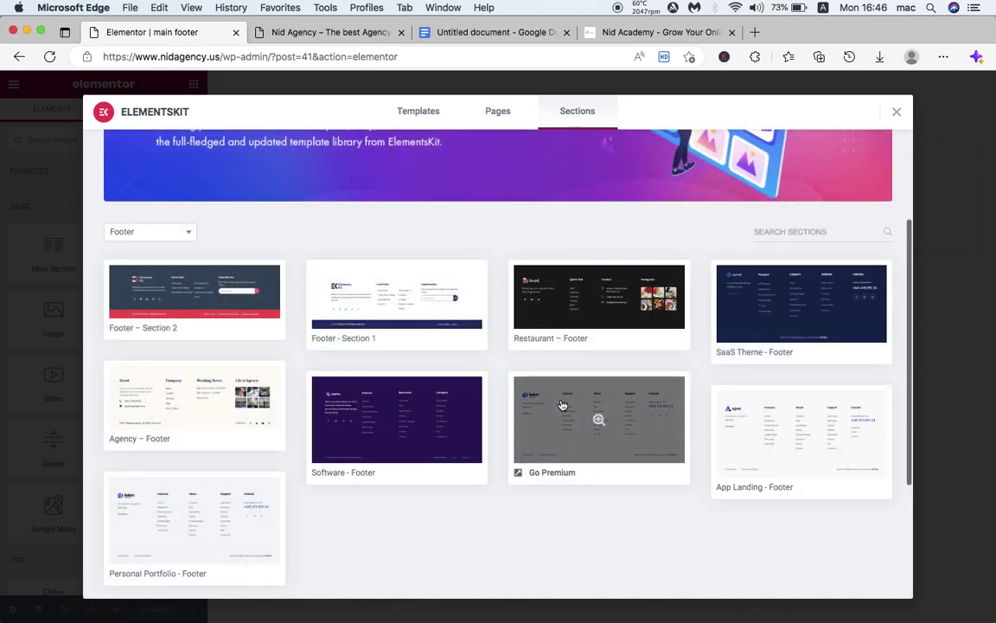
pyautogui.click(395, 299)
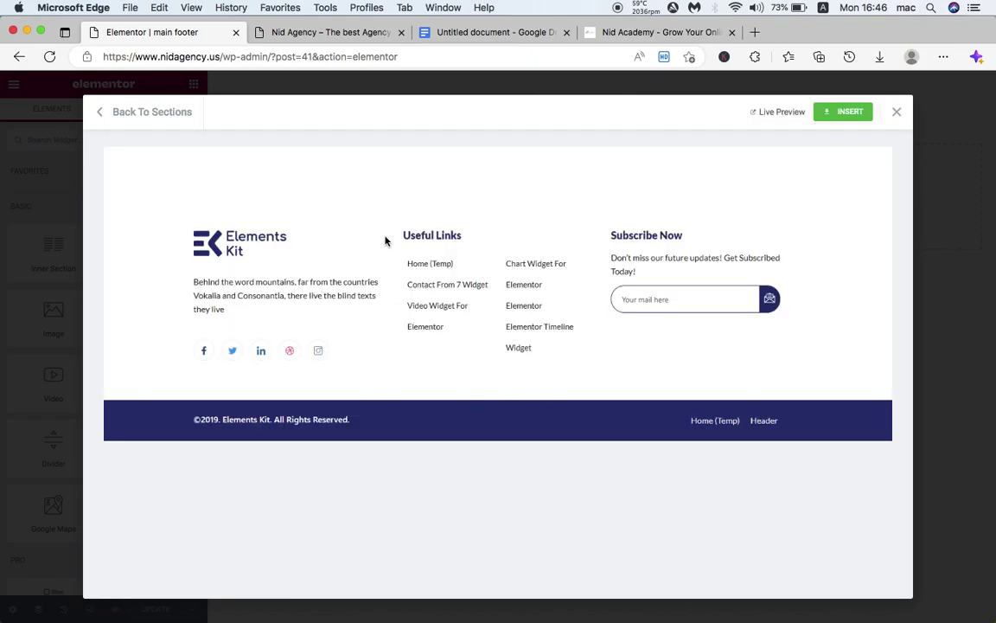
pyautogui.click(843, 112)
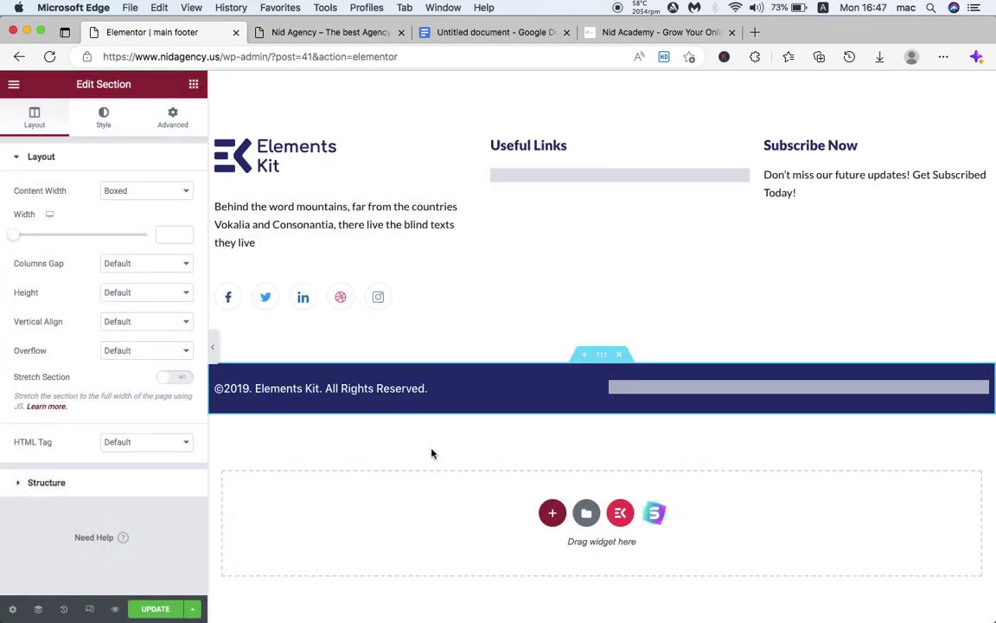
# Step: Replace the footer's Elements Kit logo with the NID Agency logo image
pyautogui.click(283, 162)
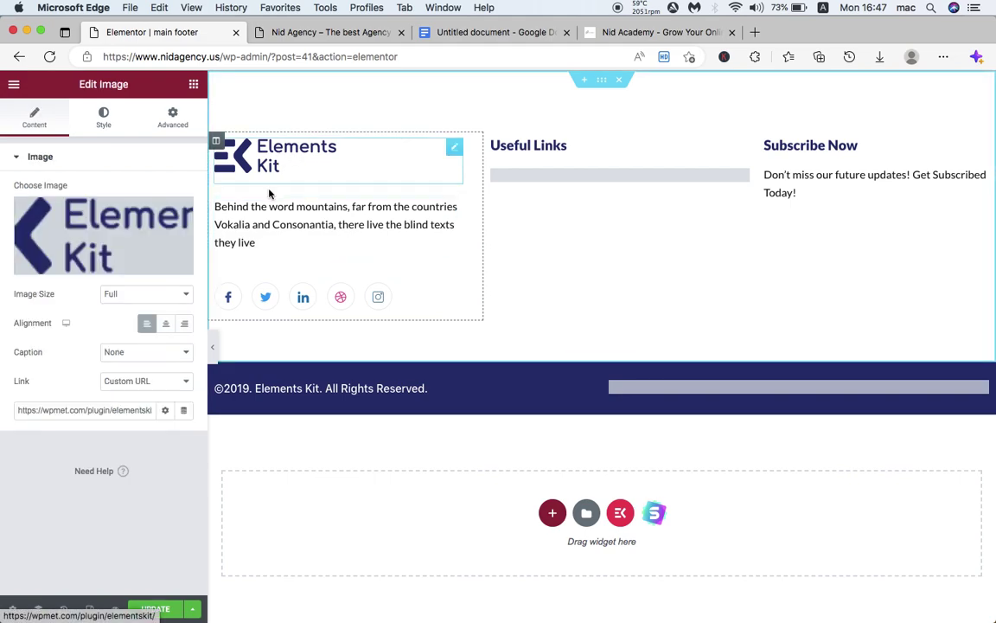
pyautogui.click(117, 241)
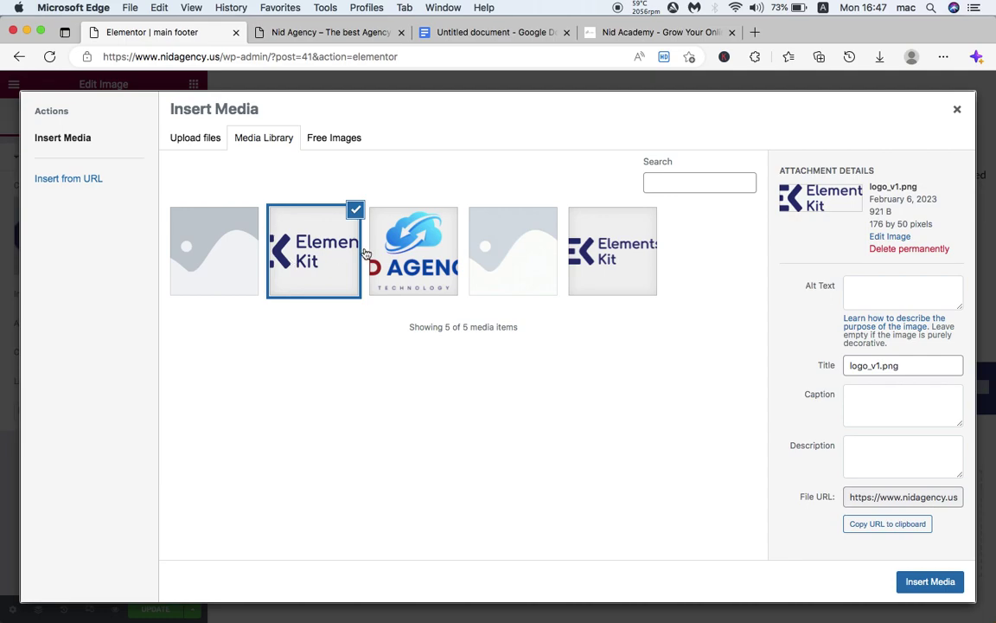
pyautogui.click(412, 253)
pyautogui.click(917, 582)
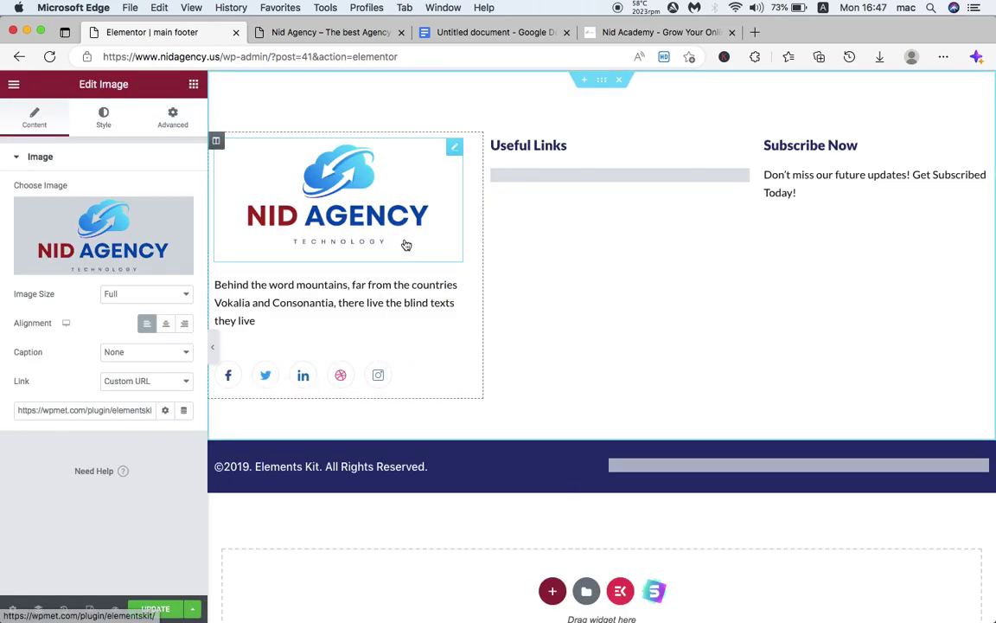
# Step: Set the logo's image size to Medium Large and shrink its width to about 29%
pyautogui.click(134, 294)
pyautogui.click(145, 247)
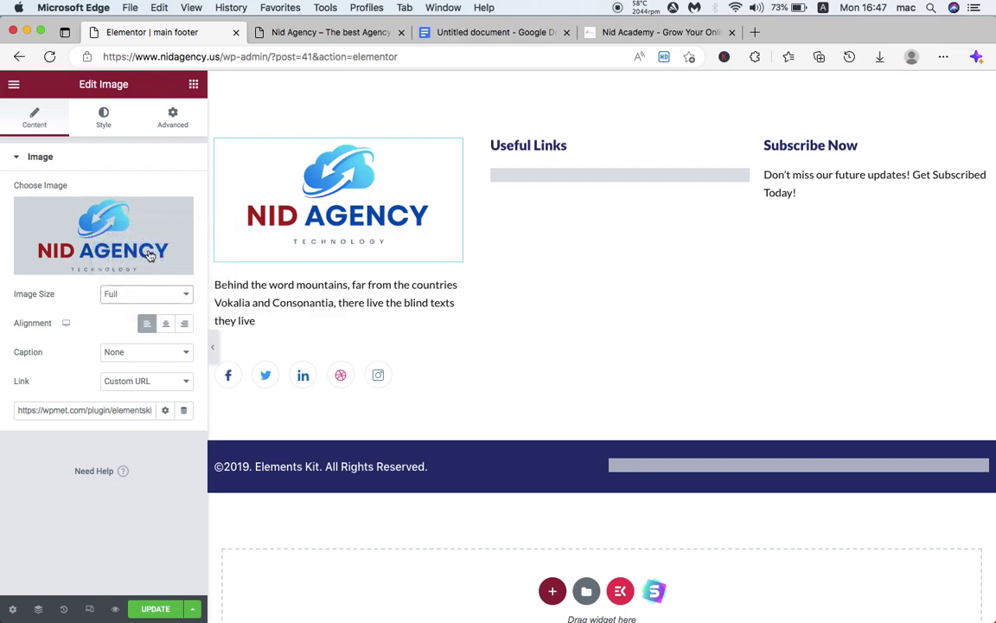
pyautogui.click(103, 121)
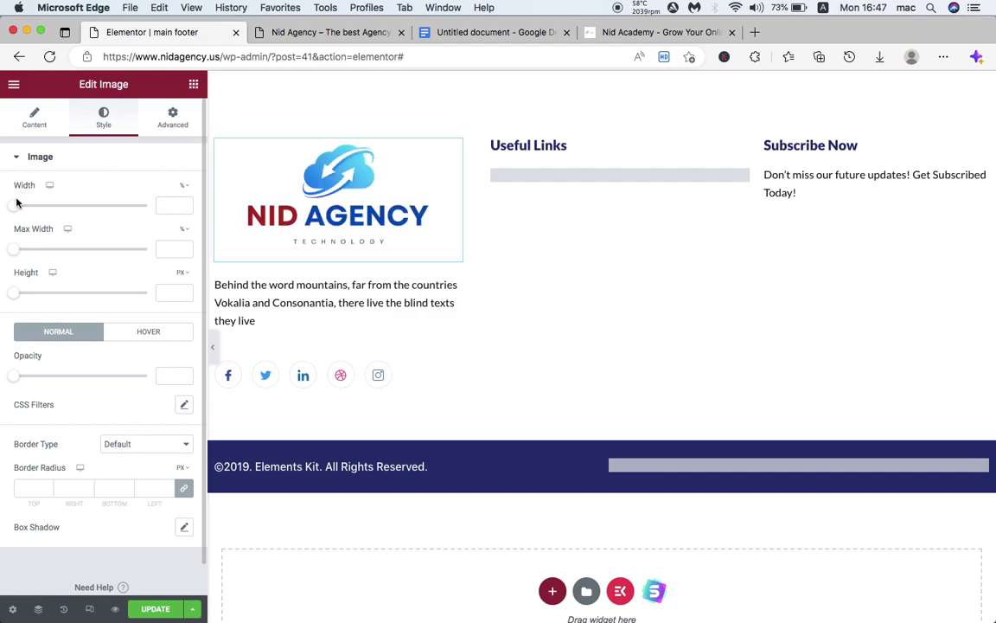
pyautogui.moveTo(13, 205); pyautogui.dragTo(52, 214)
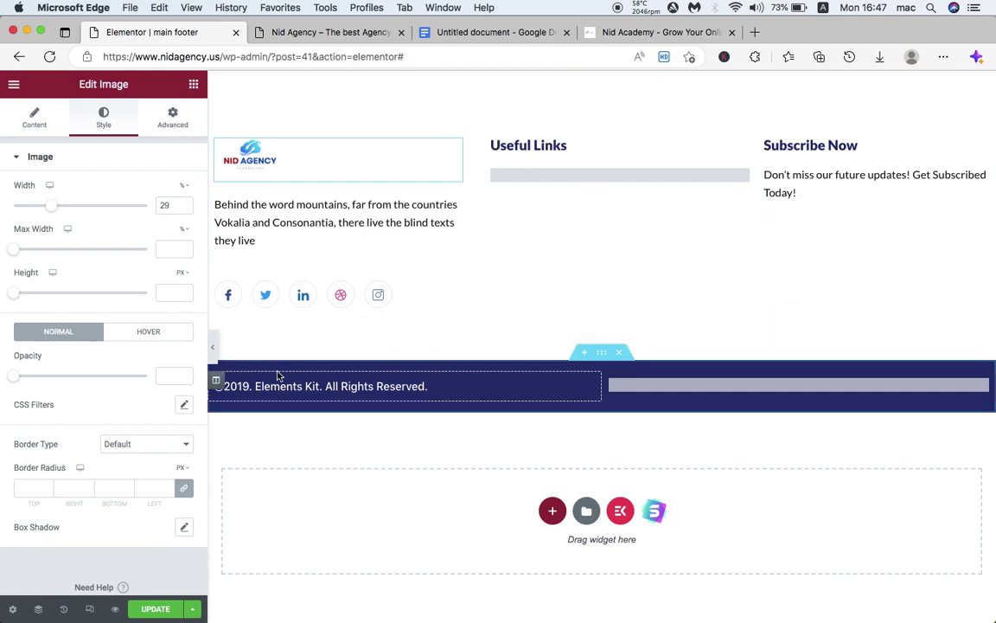
# Step: Change the copyright year from 2019 to 2023
pyautogui.click(336, 387)
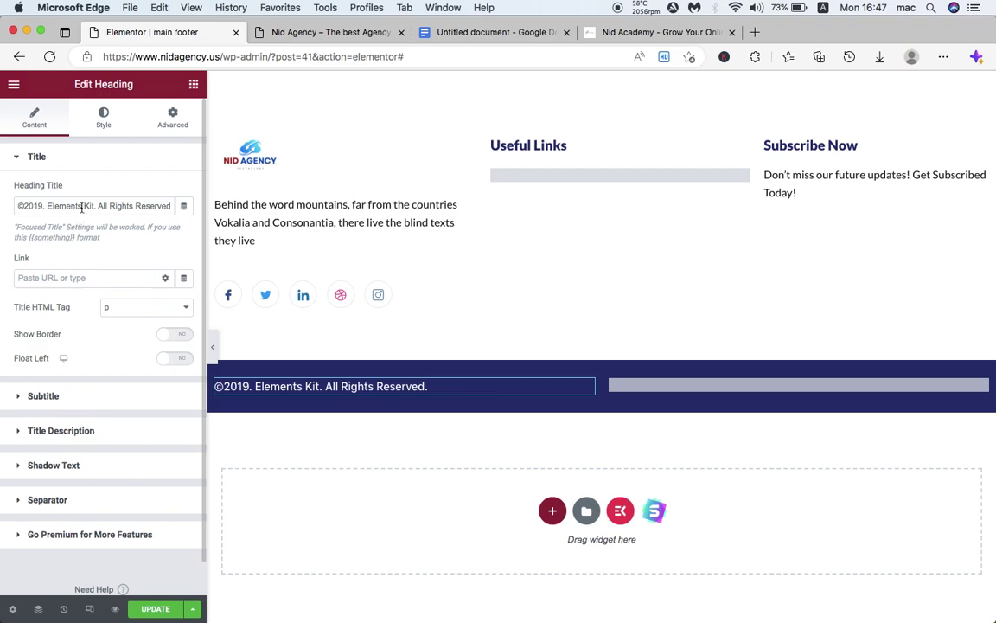
pyautogui.click(41, 206)
pyautogui.press('BackSpace')
pyautogui.press('BackSpace')
pyautogui.write('23')
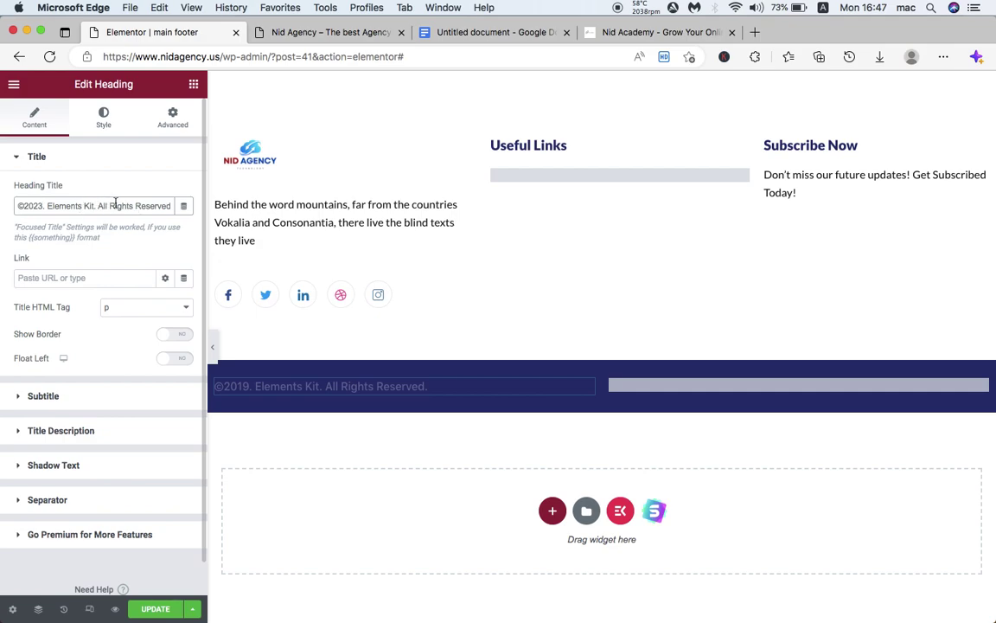
# Step: Replace 'Elements Kit' in the copyright line with 'Nid Agency'
pyautogui.doubleClick(183, 58)
pyautogui.press('super+c')
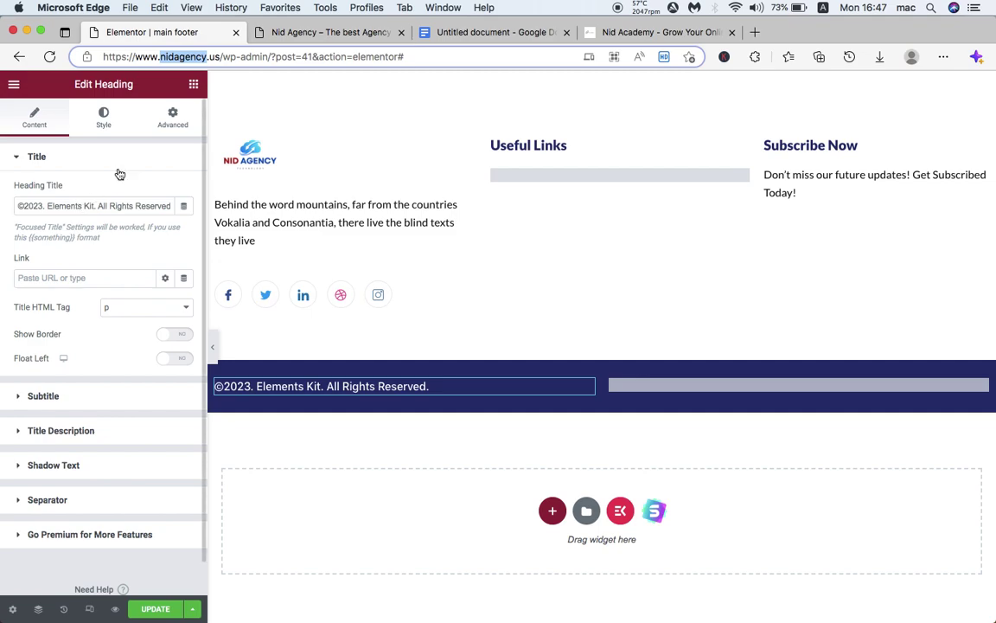
pyautogui.click(95, 205)
pyautogui.moveTo(95, 205); pyautogui.dragTo(50, 205)
pyautogui.press('super+v')
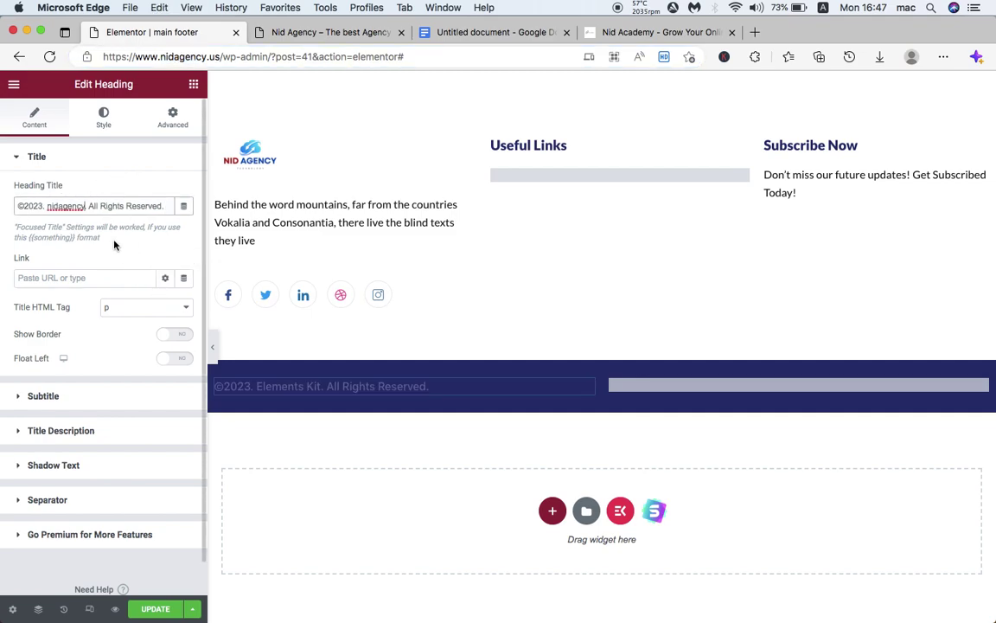
pyautogui.press('BackSpace')
pyautogui.write('y')
pyautogui.press('BackSpace')
pyautogui.write('N')
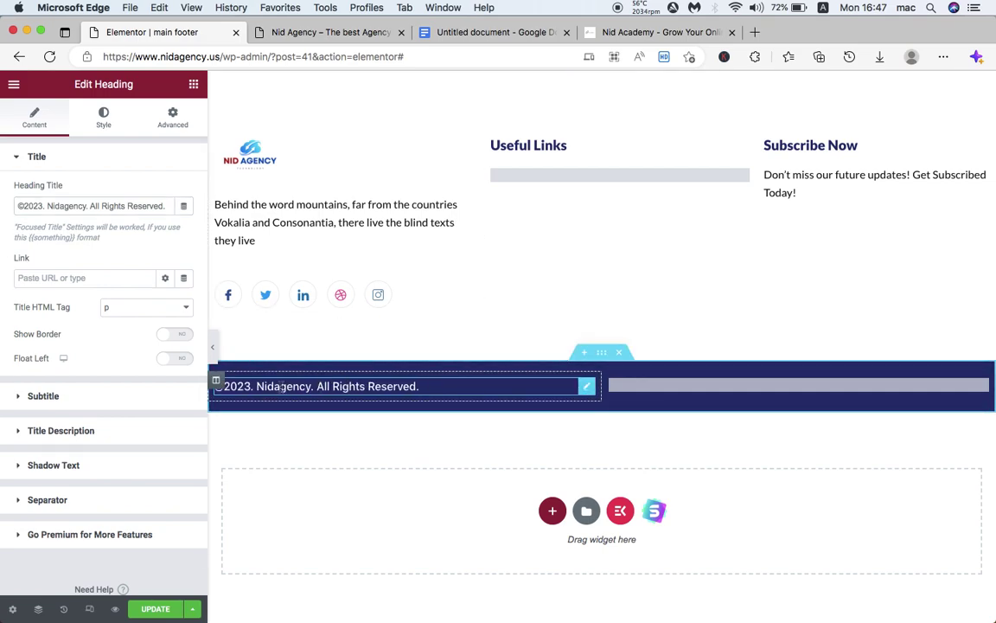
pyautogui.click(63, 207)
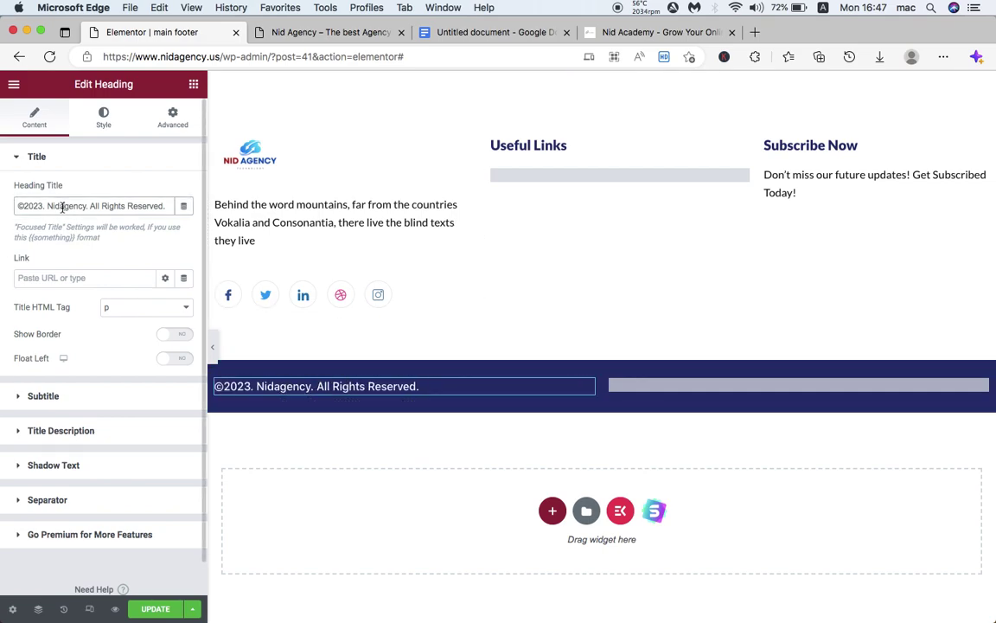
pyautogui.press('BackSpace')
pyautogui.write('A')
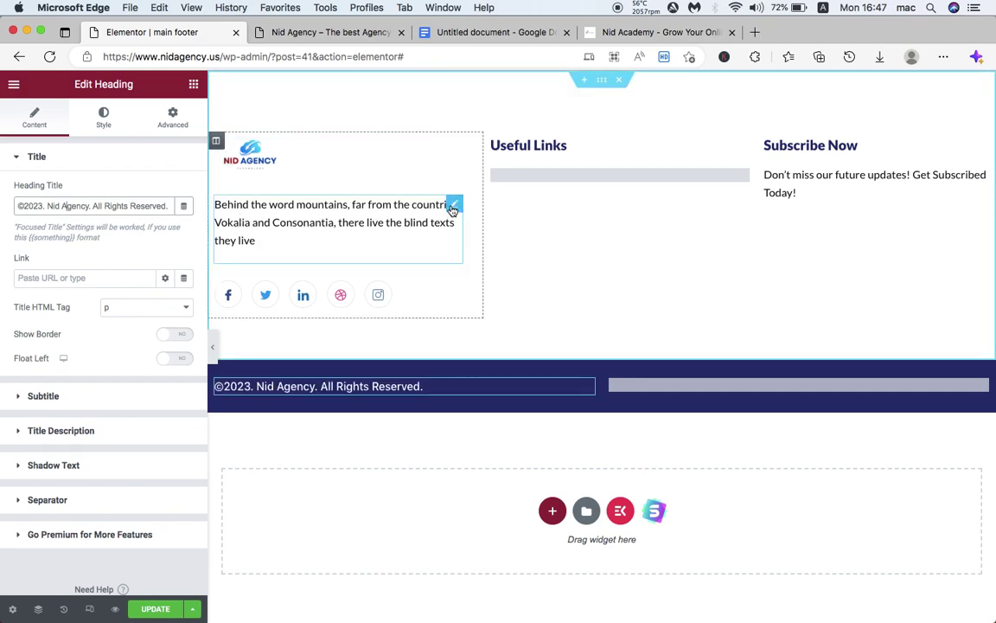
# Step: Type stray text into the footer description paragraph, then undo it to restore the original
pyautogui.click(451, 207)
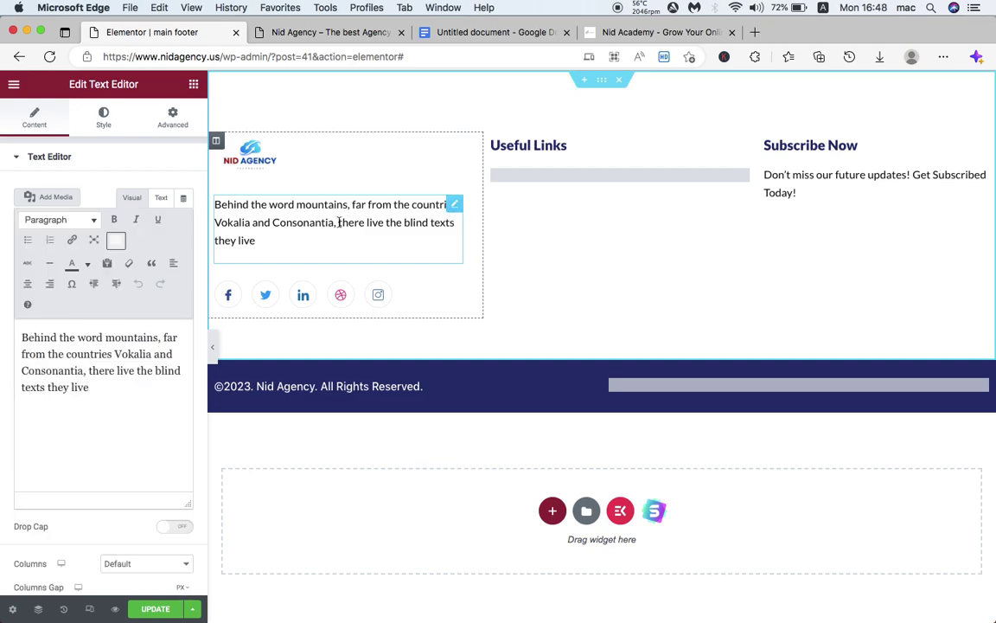
pyautogui.tripleClick(46, 386)
pyautogui.doubleClick(97, 370)
pyautogui.tripleClick(102, 370)
pyautogui.click(118, 398)
pyautogui.write('h rfrh')
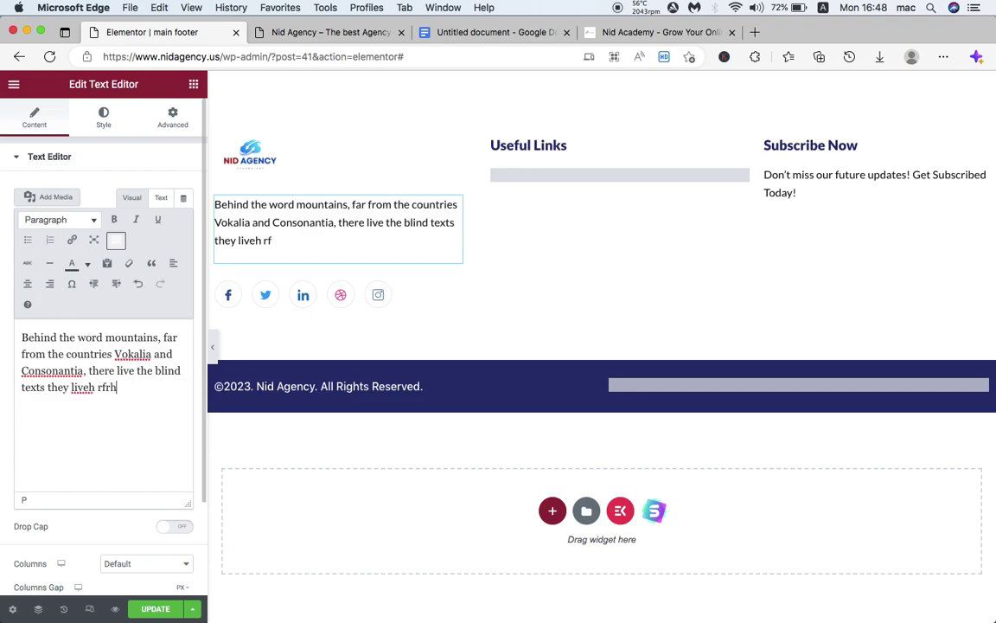
pyautogui.write('frhfvruyr rhrurr')
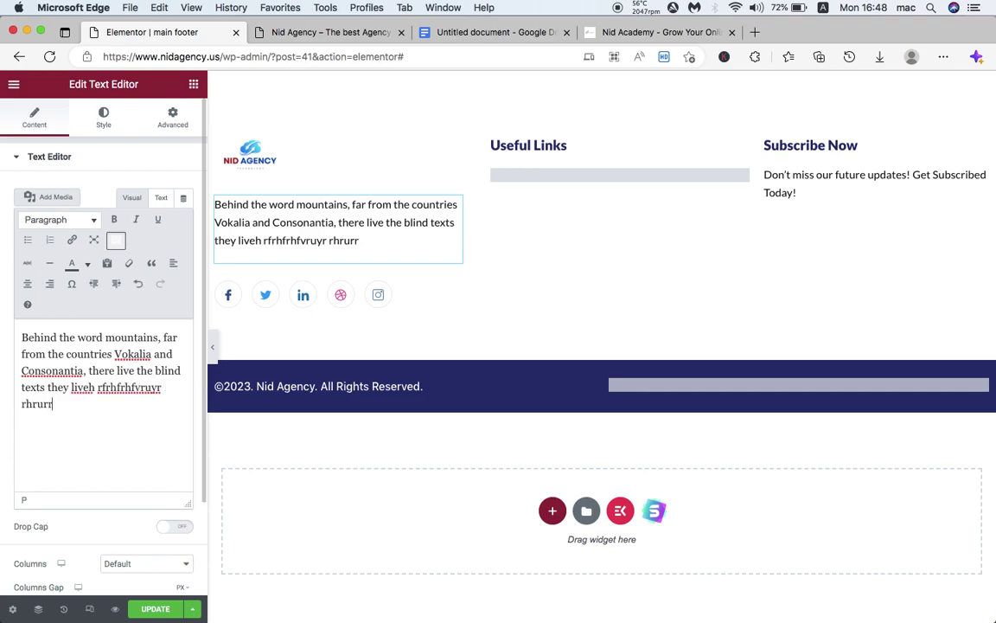
pyautogui.press('super+z')
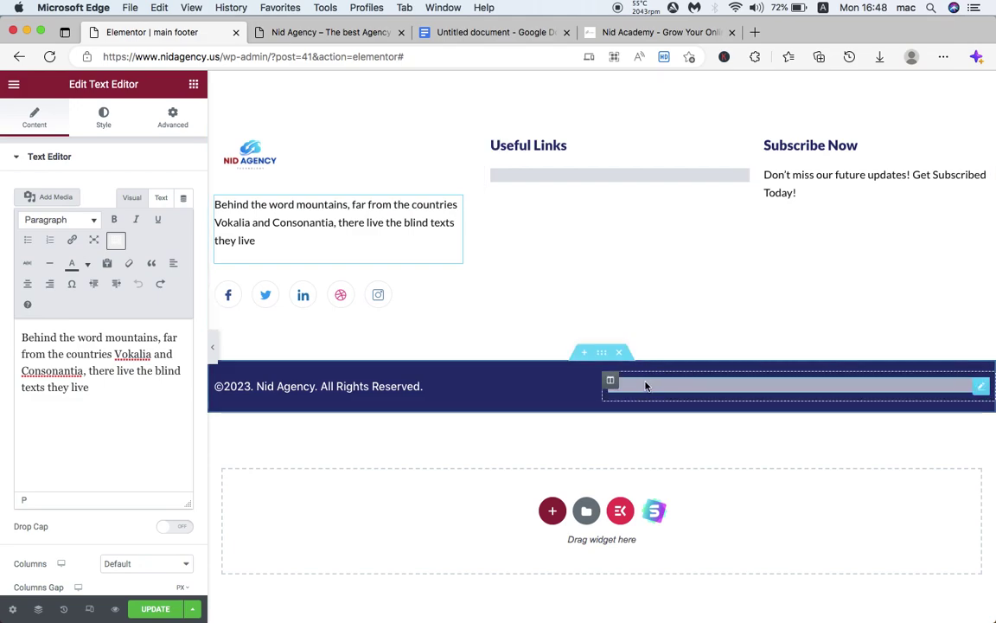
# Step: Delete the Contact From 7 Widget and Video Widget For Elementor entries from Useful Links
pyautogui.click(558, 177)
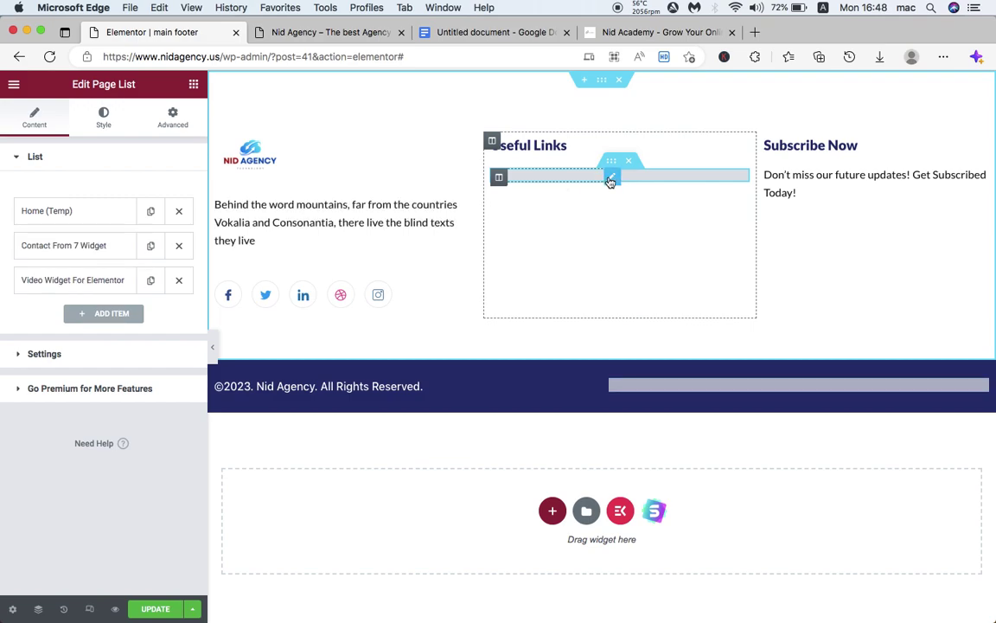
pyautogui.click(87, 211)
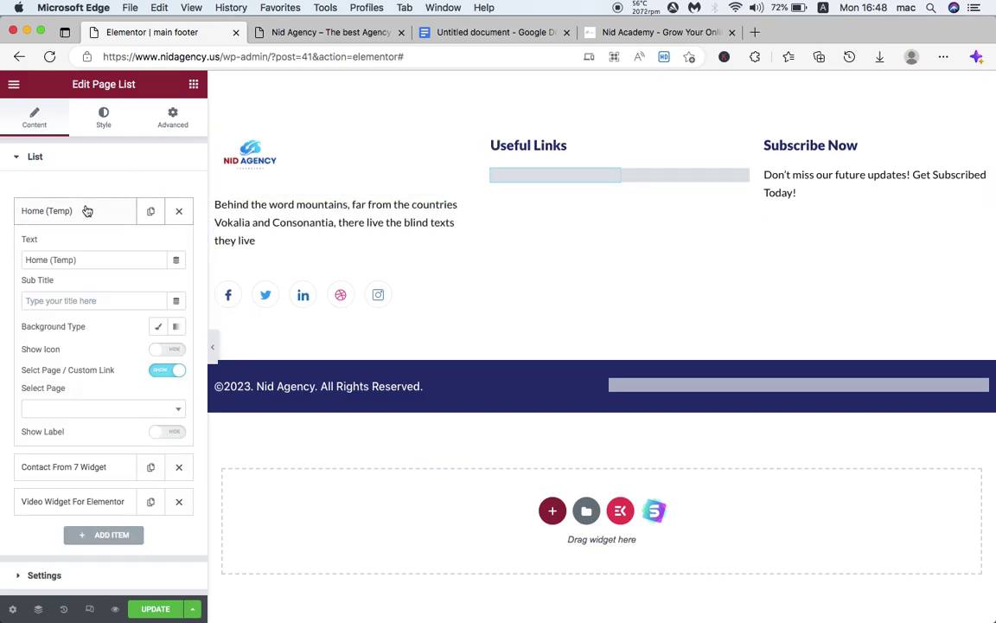
pyautogui.click(86, 211)
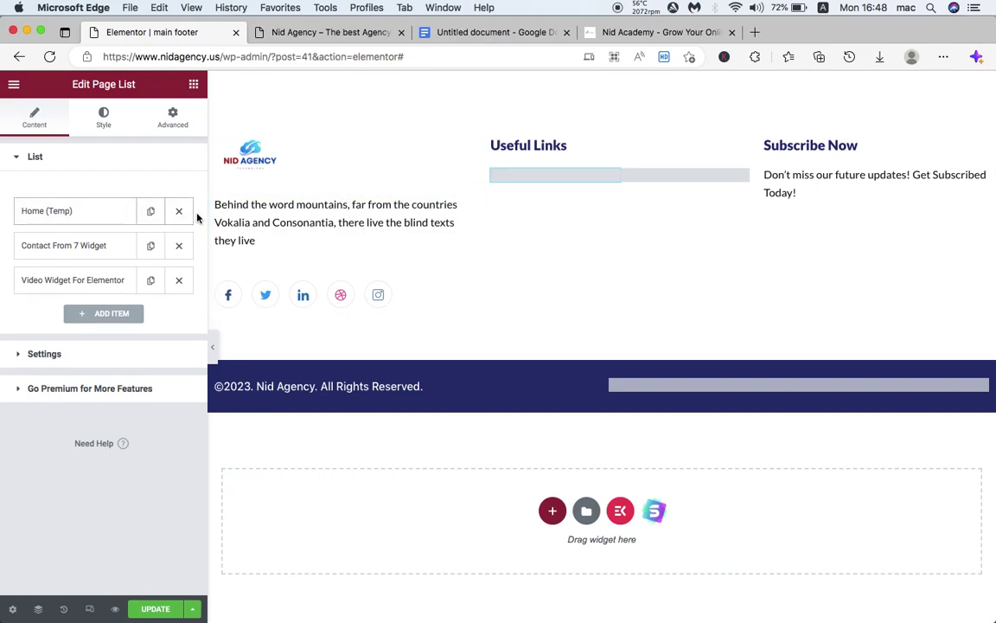
pyautogui.click(178, 246)
pyautogui.click(178, 245)
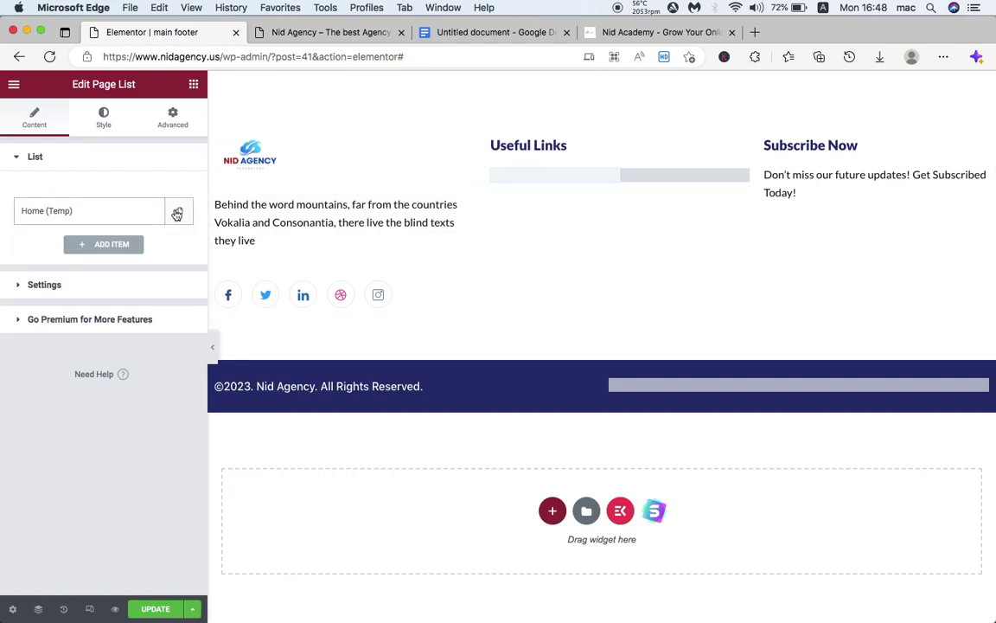
# Step: Rename the Home (Temp) entry to 'Home' and link it to the home page
pyautogui.click(102, 213)
pyautogui.click(76, 259)
pyautogui.press('super+a')
pyautogui.write('Home')
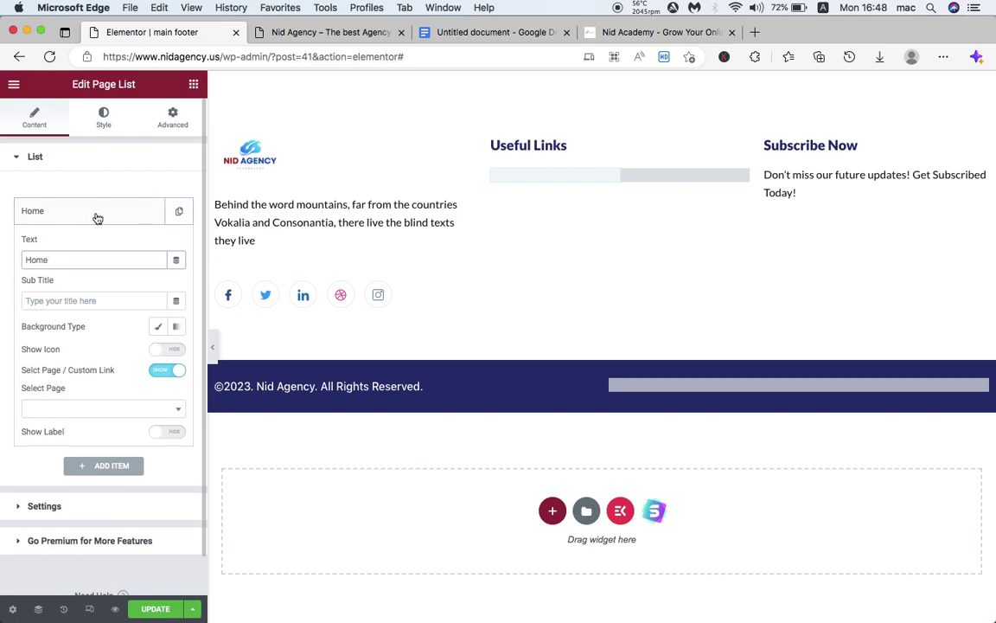
pyautogui.click(73, 407)
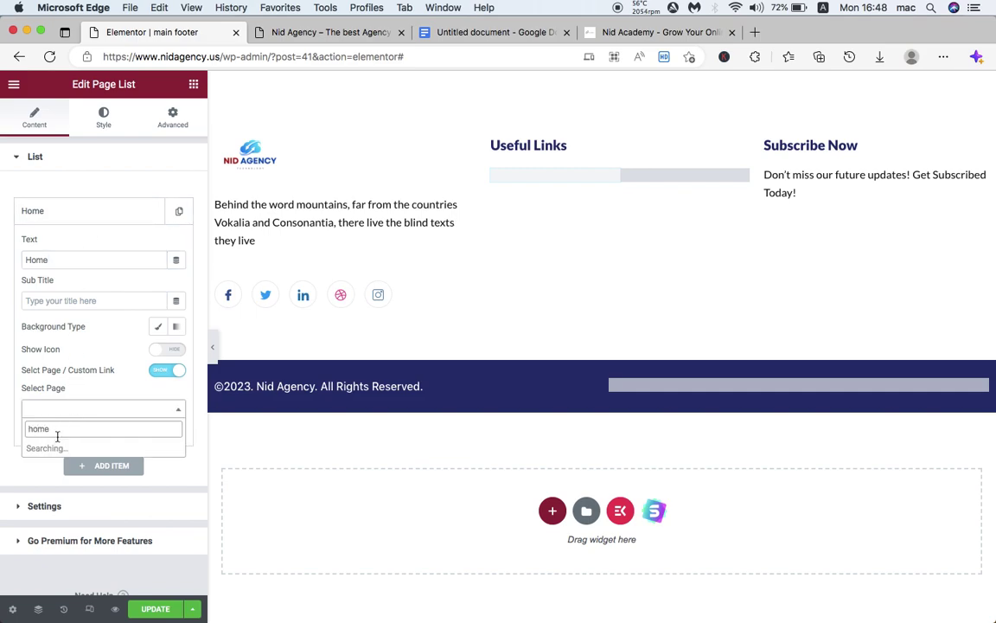
pyautogui.write('home')
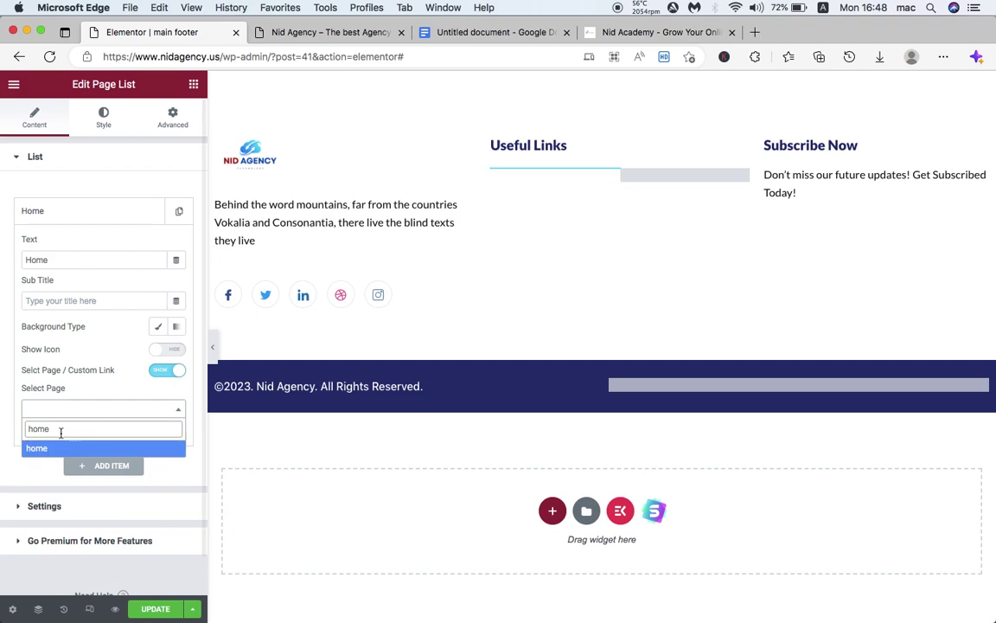
pyautogui.click(41, 449)
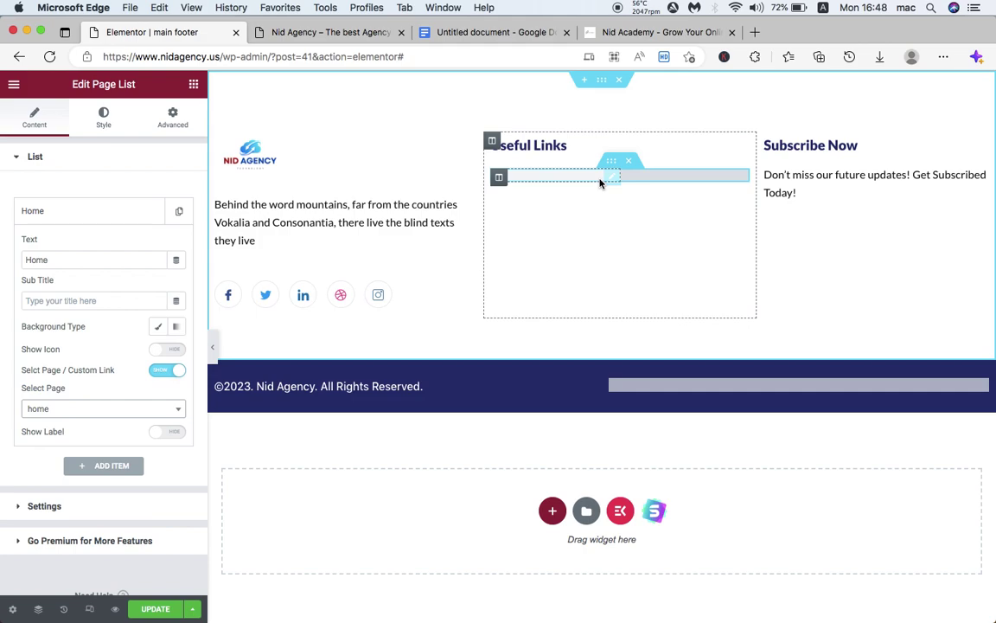
pyautogui.click(125, 210)
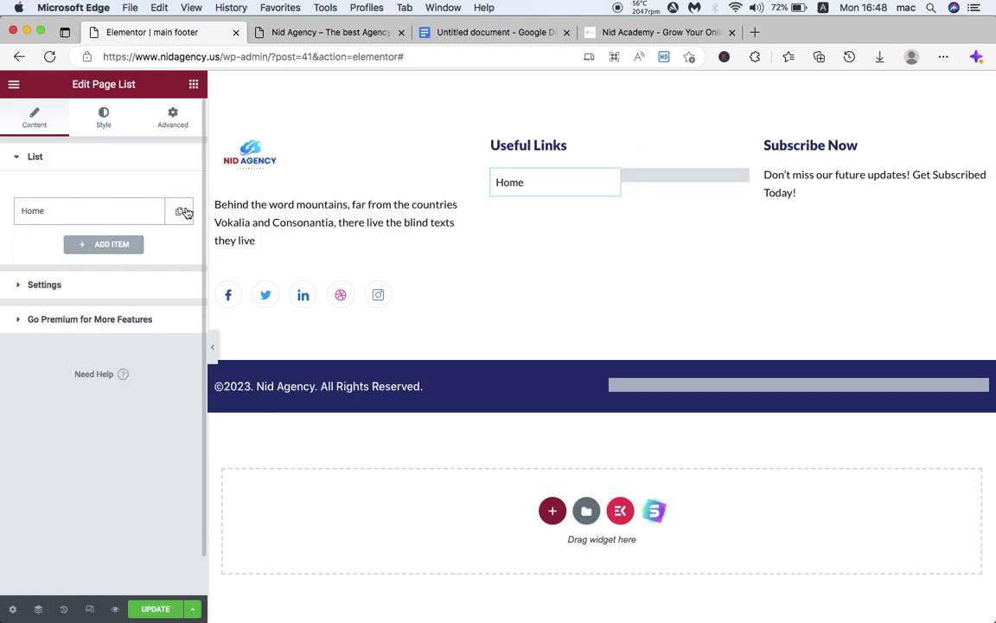
# Step: Add an 'About' link entry pointing to the About page
pyautogui.click(100, 245)
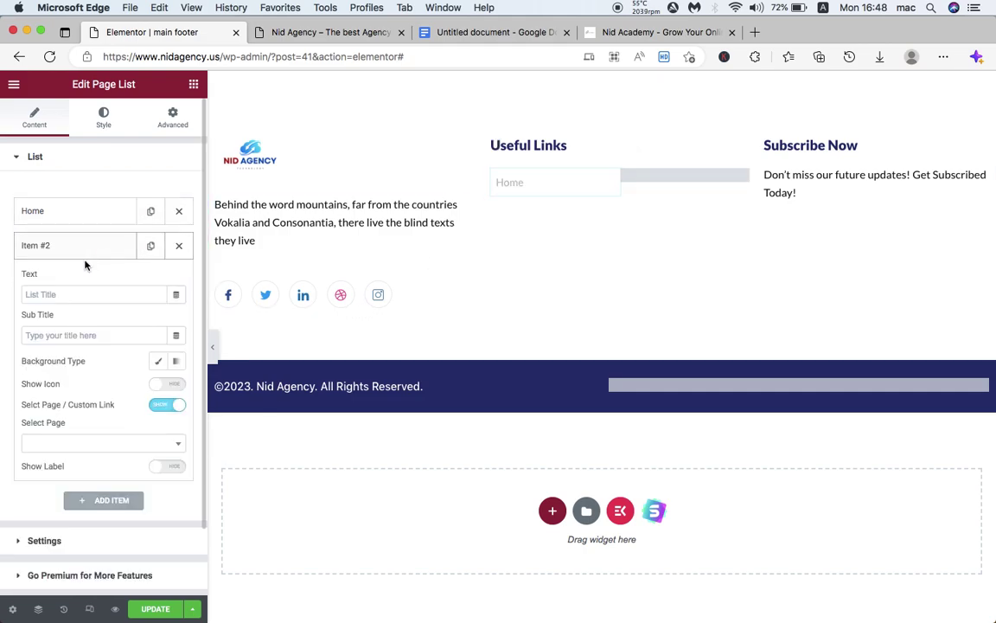
pyautogui.click(63, 293)
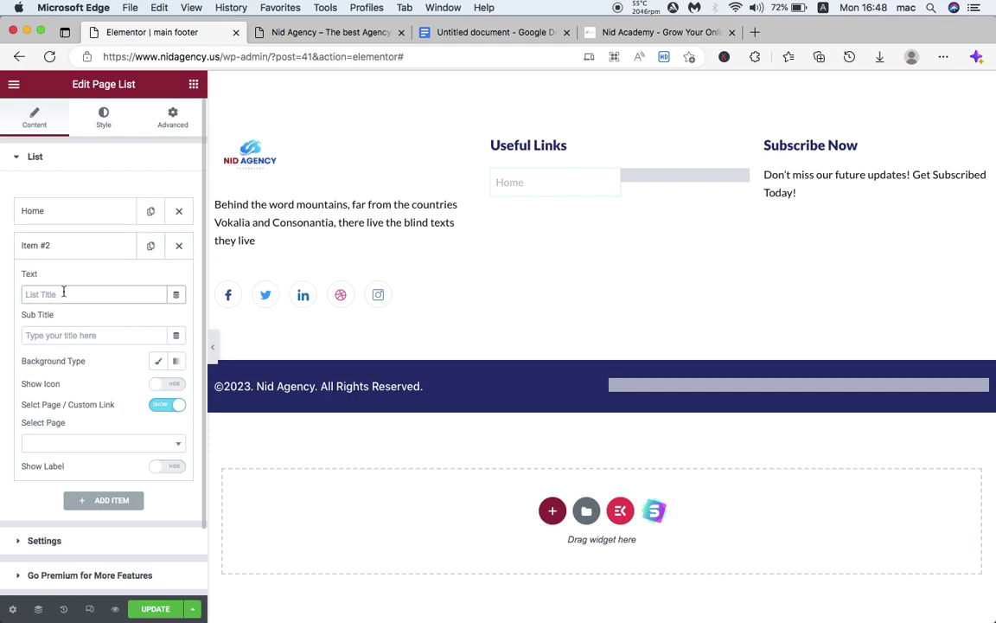
pyautogui.write('About')
pyautogui.click(58, 443)
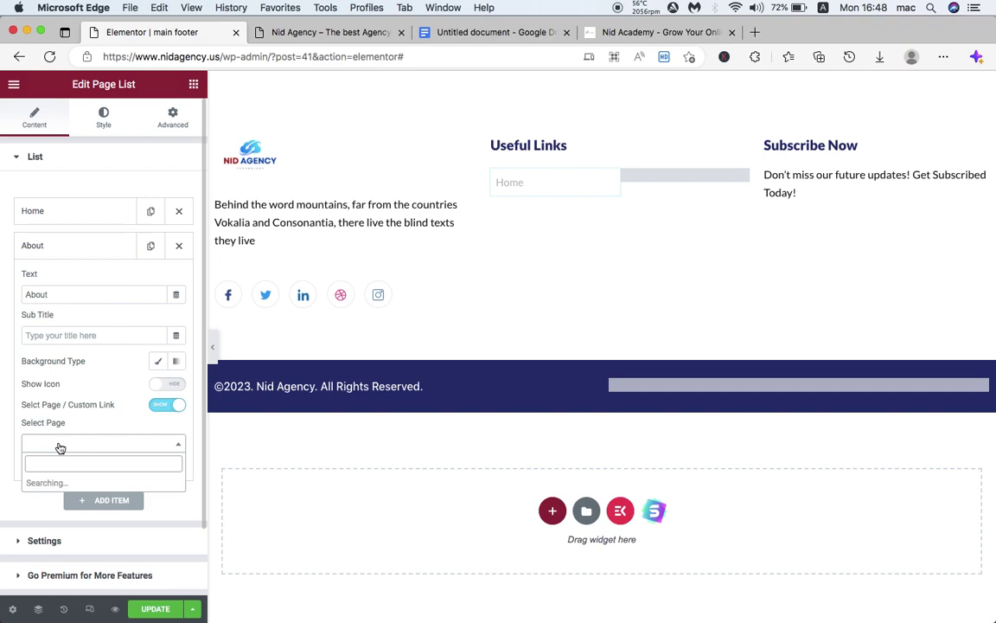
pyautogui.click(38, 516)
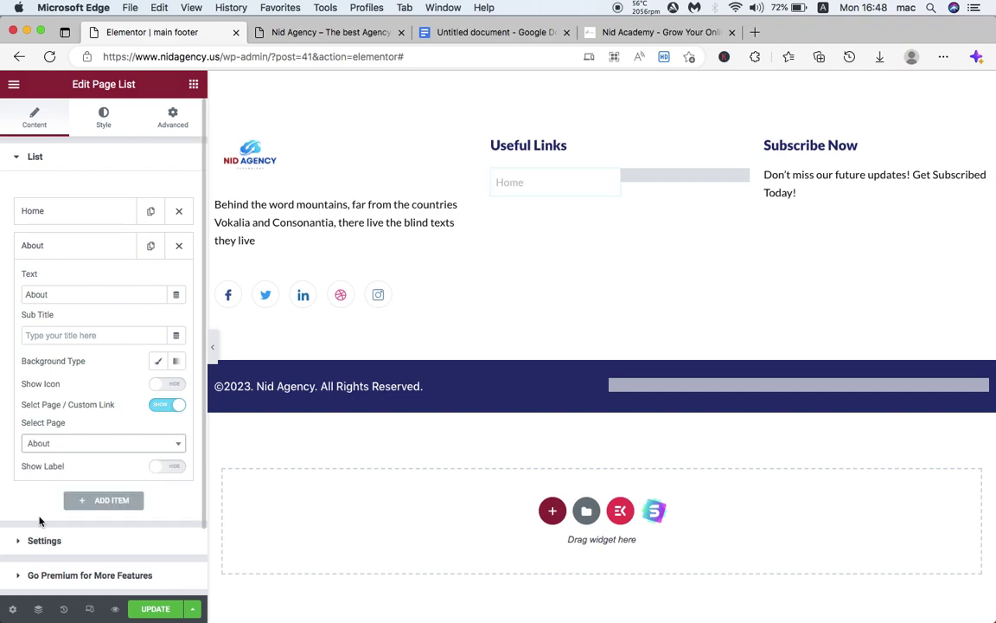
pyautogui.click(118, 246)
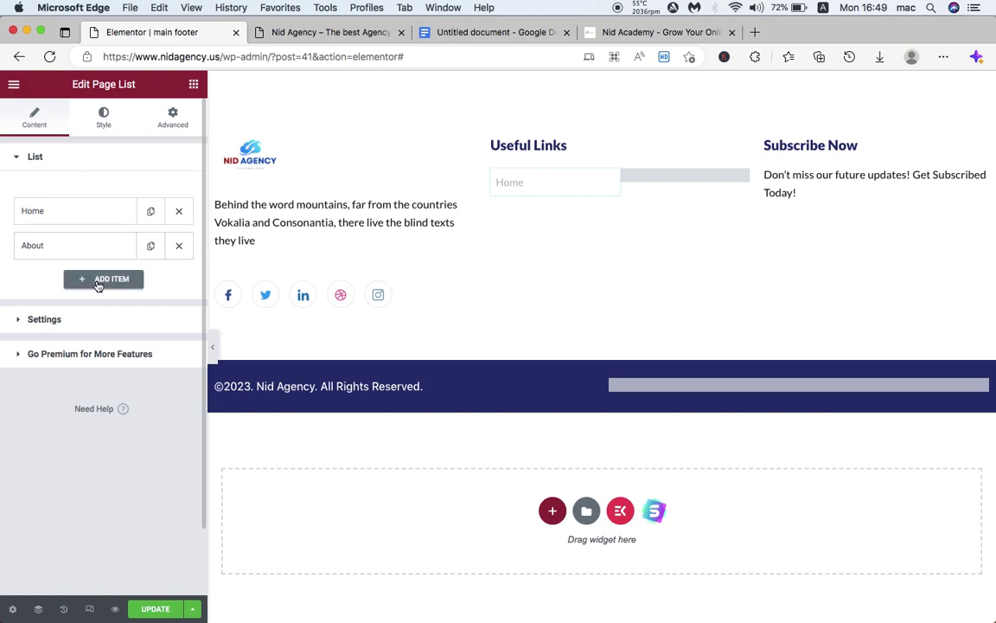
# Step: Add a 'Contact' link entry pointing to the contact page and update the footer
pyautogui.click(99, 279)
pyautogui.click(65, 329)
pyautogui.write('Co')
pyautogui.doubleClick(73, 321)
pyautogui.hotkey('ctrl', 'c')
pyautogui.click(102, 473)
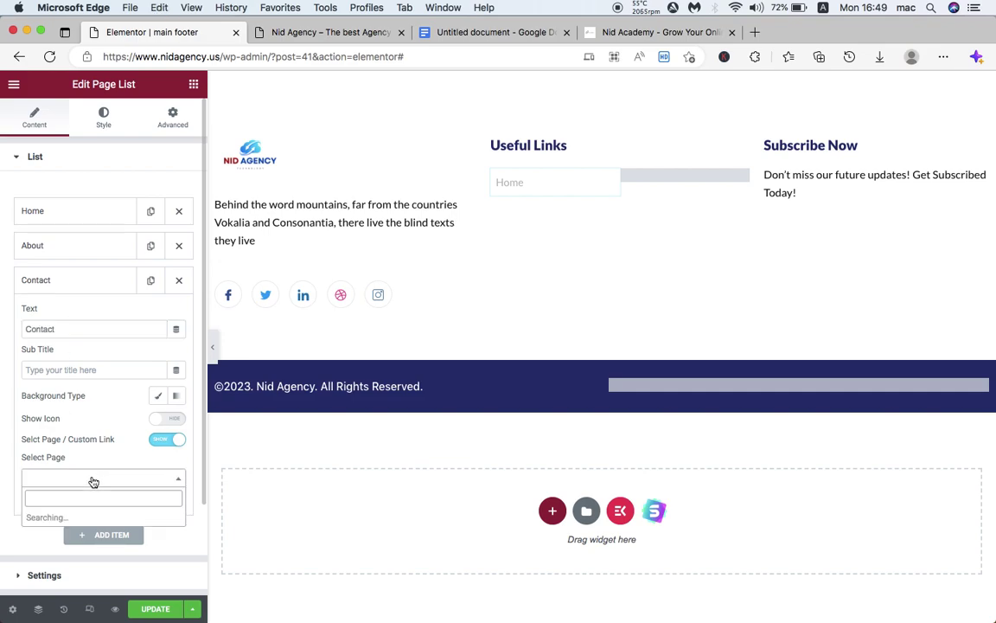
pyautogui.hotkey('ctrl', 'v')
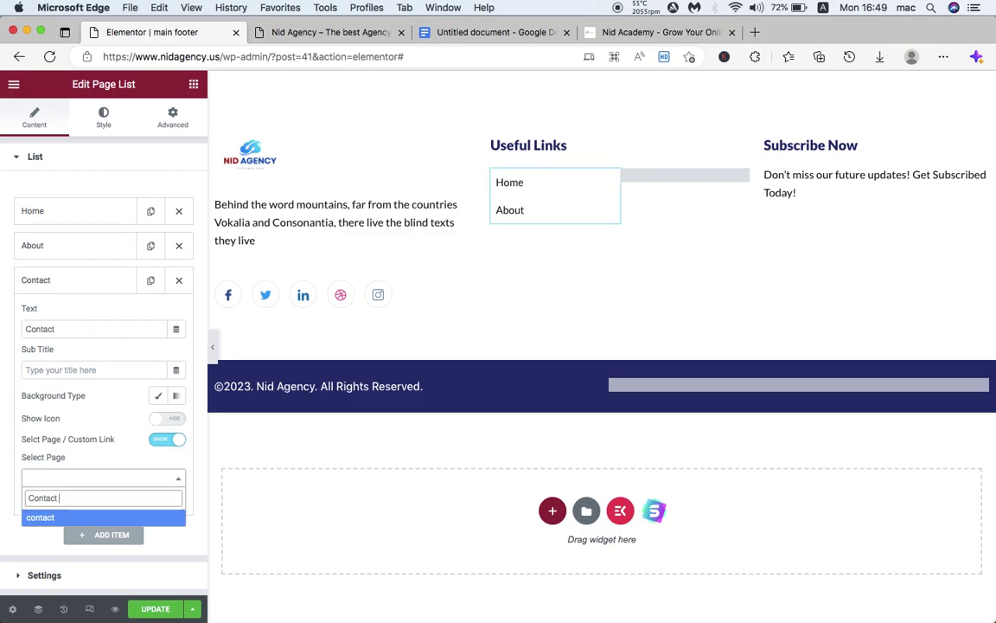
pyautogui.click(71, 517)
pyautogui.click(164, 610)
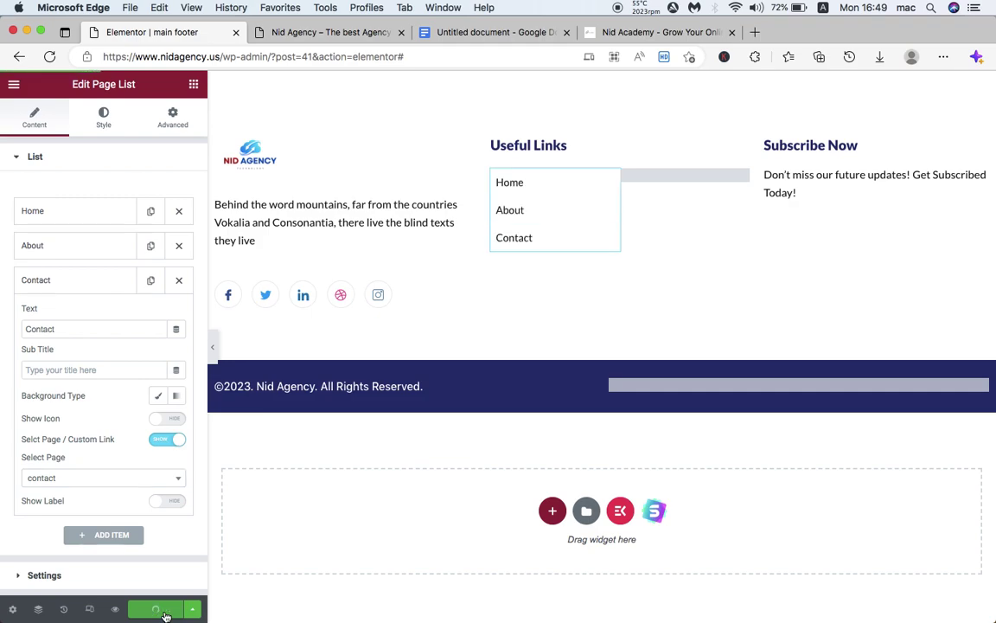
pyautogui.click(296, 32)
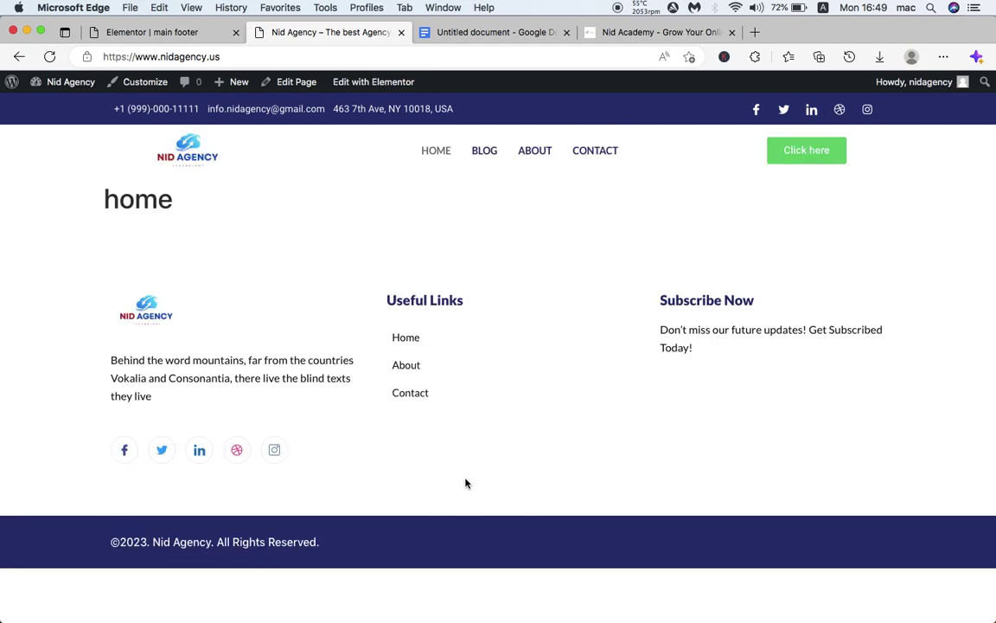
pyautogui.click(195, 32)
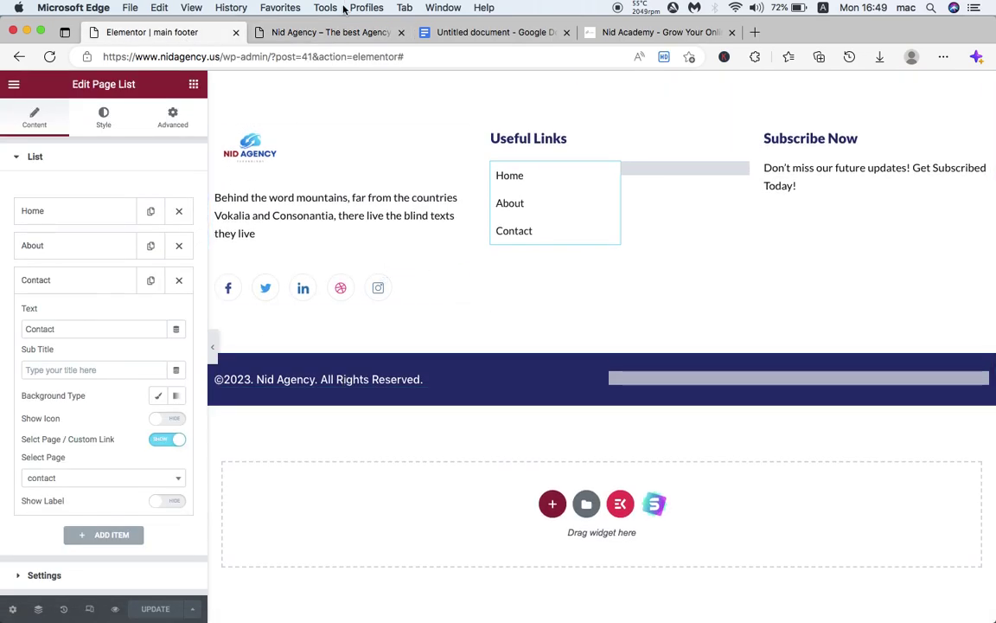
pyautogui.click(331, 32)
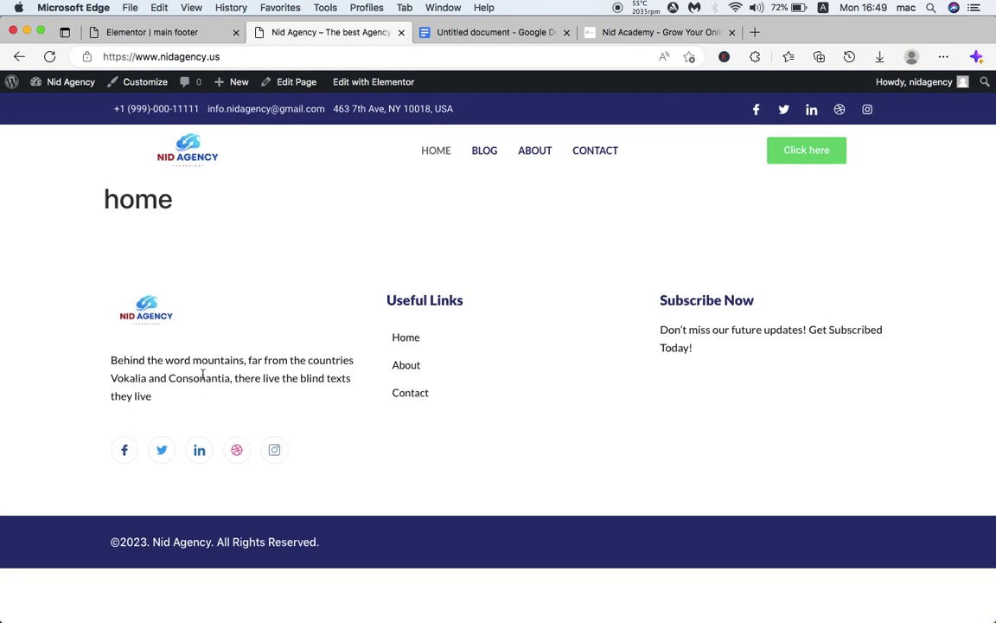
# Step: Set the footer section's padding to 60 px top and 32 px bottom and save
pyautogui.click(156, 33)
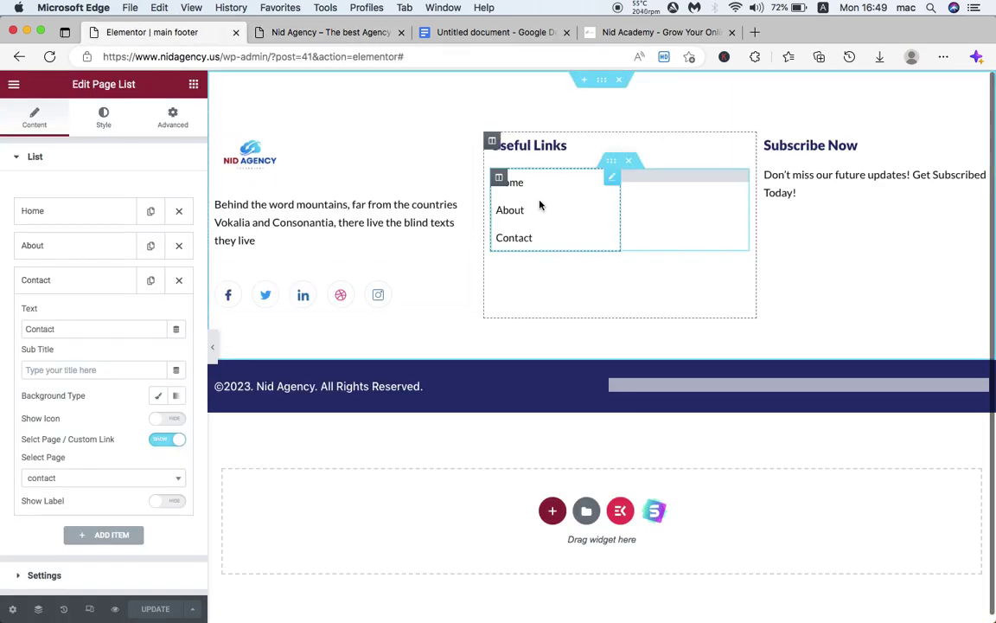
pyautogui.click(604, 80)
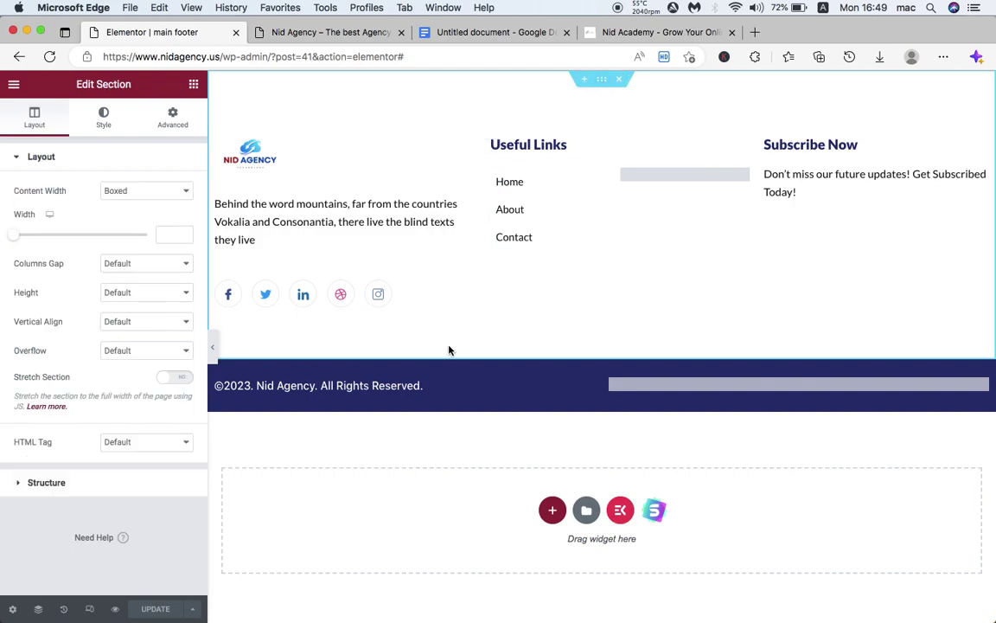
pyautogui.click(185, 121)
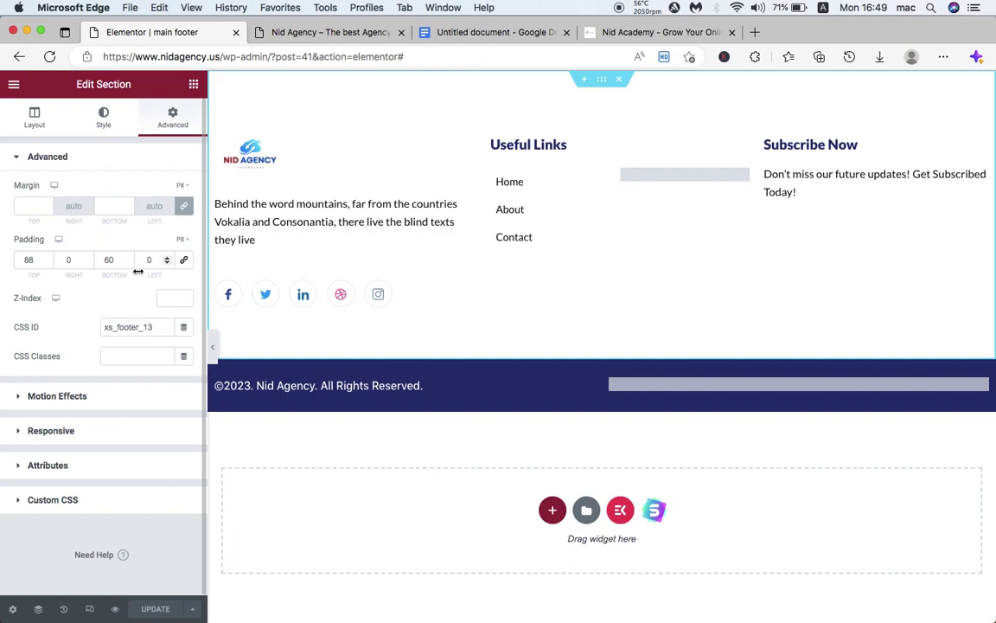
pyautogui.moveTo(127, 266); pyautogui.dragTo(127, 265)
pyautogui.moveTo(46, 265); pyautogui.dragTo(46, 265)
pyautogui.click(151, 610)
pyautogui.click(345, 33)
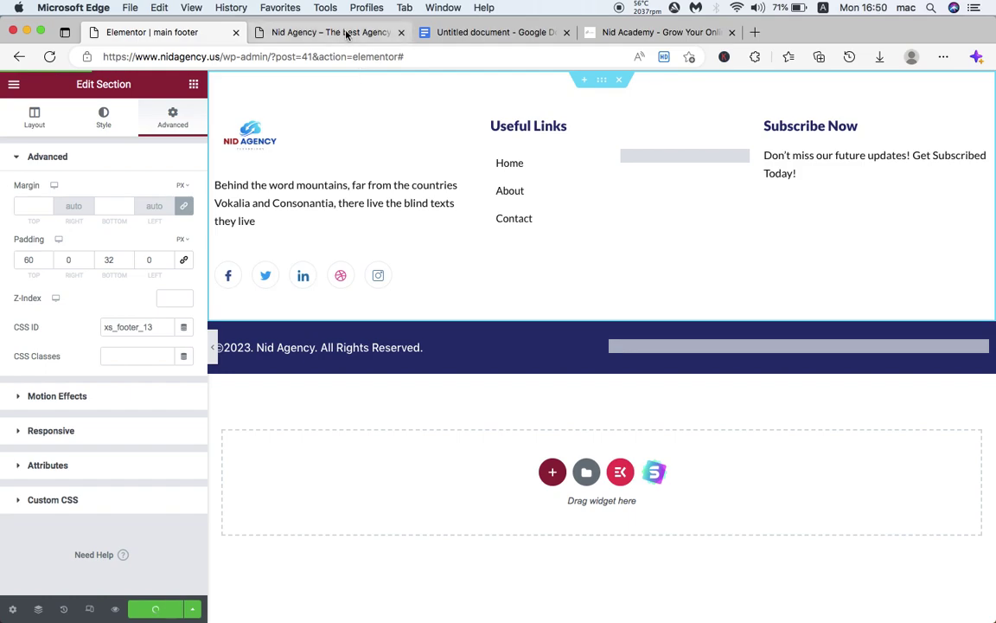
# Step: Reload the live homepage twice to check the tighter footer spacing, then return to the footer editor
pyautogui.click(50, 57)
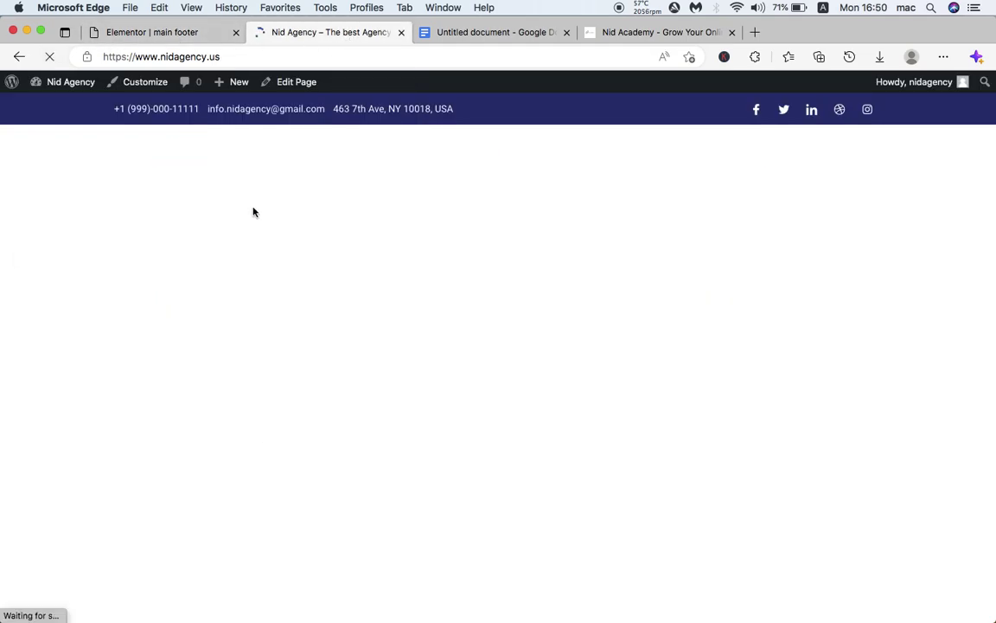
pyautogui.click(49, 57)
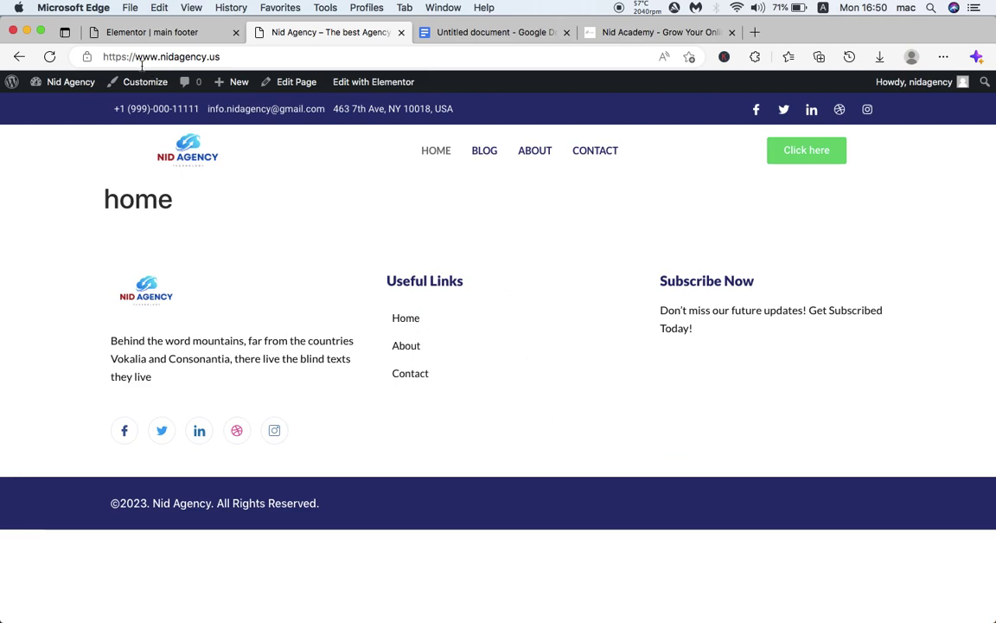
pyautogui.click(152, 35)
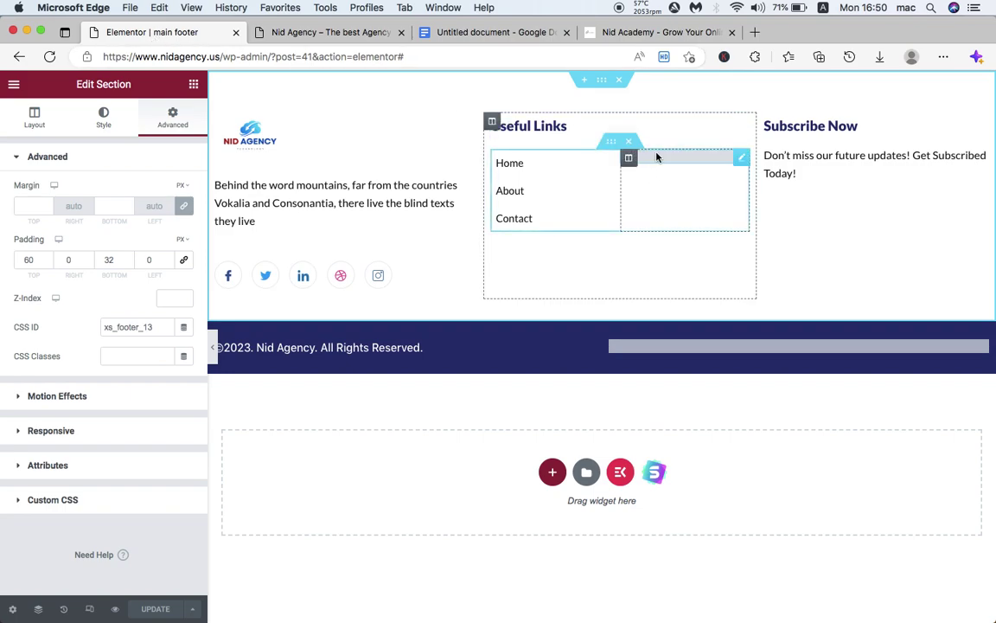
# Step: Remove the Chart Widget For Elementor and Elementor items from the second Page List widget
pyautogui.click(742, 160)
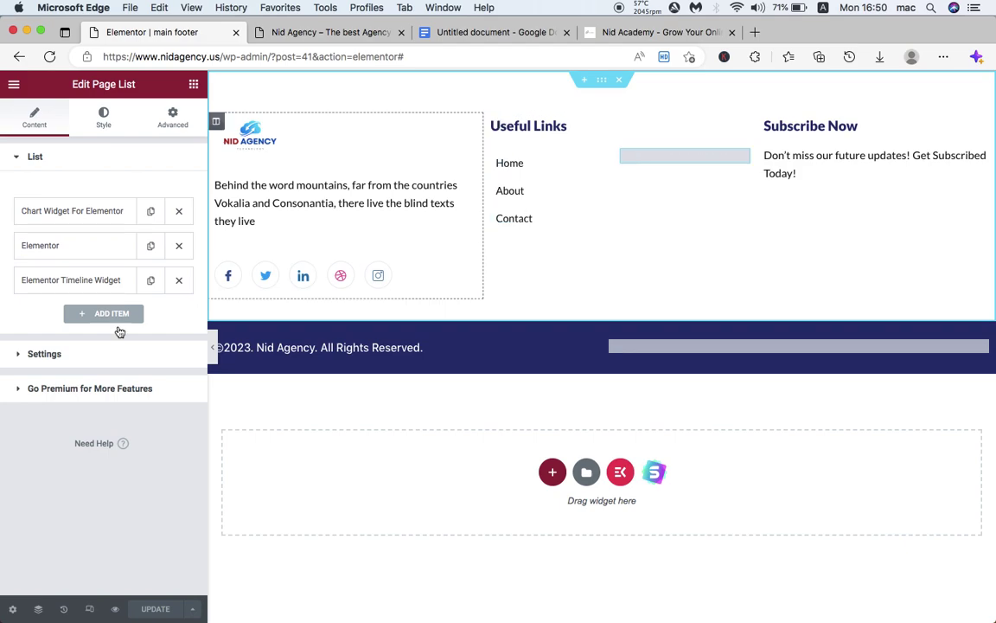
pyautogui.click(179, 212)
pyautogui.click(179, 211)
pyautogui.click(180, 213)
pyautogui.click(177, 241)
# Step: Clear the Text field of the remaining Elementor Timeline Widget item
pyautogui.click(128, 222)
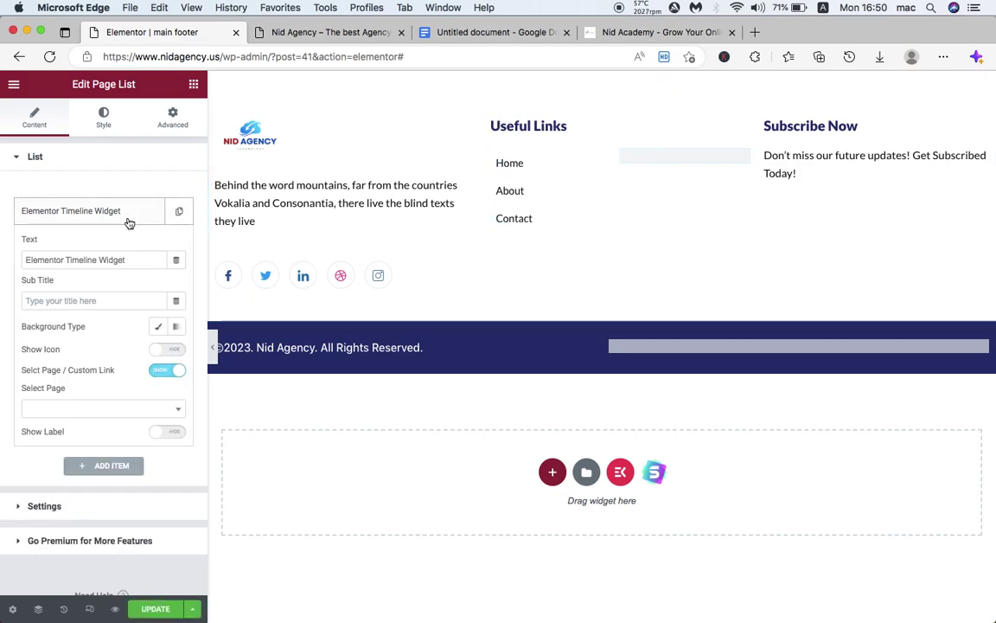
pyautogui.tripleClick(93, 259)
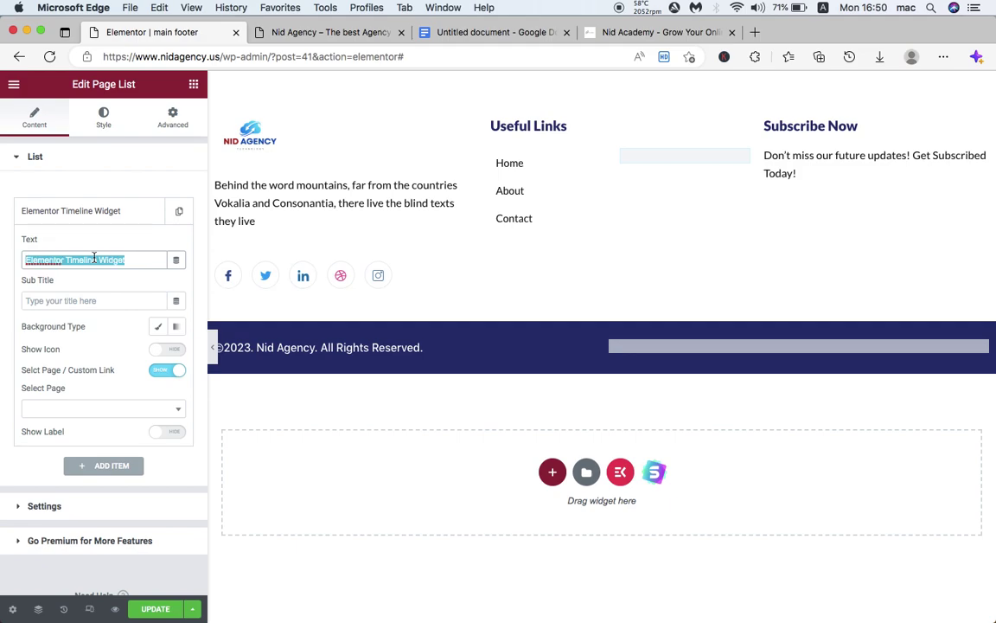
pyautogui.write('P')
pyautogui.press('BackSpace')
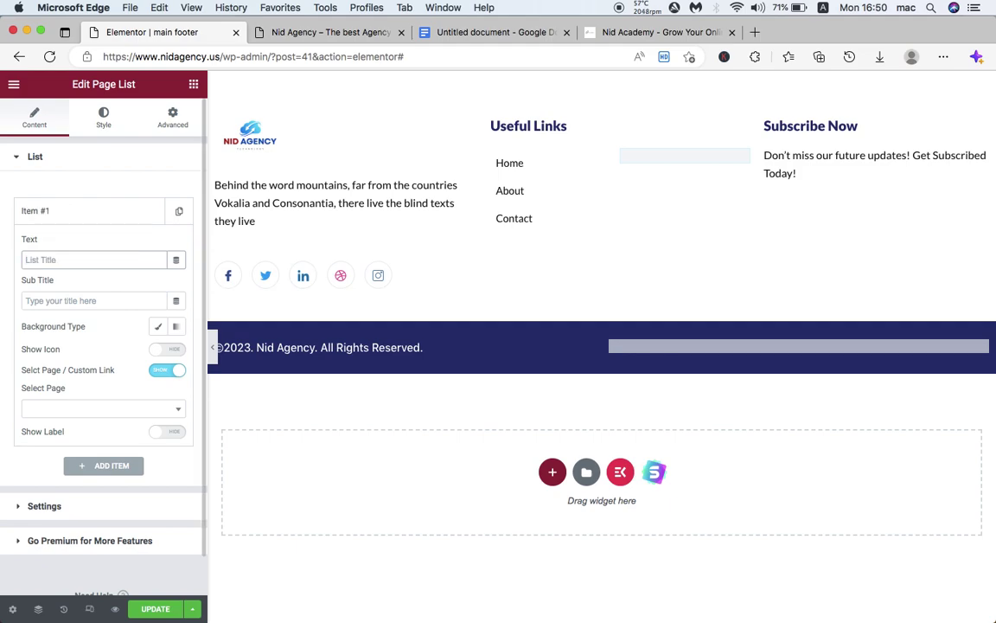
# Step: Copy the Terms and Conditions link text from Nid Academy and paste it as the item's label
pyautogui.click(662, 32)
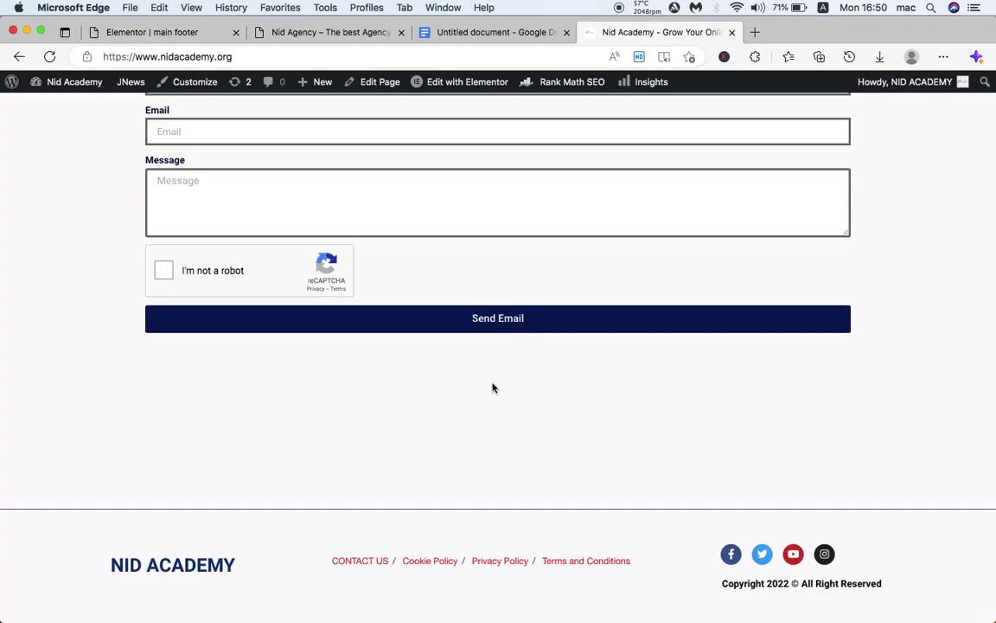
pyautogui.rightClick(580, 563)
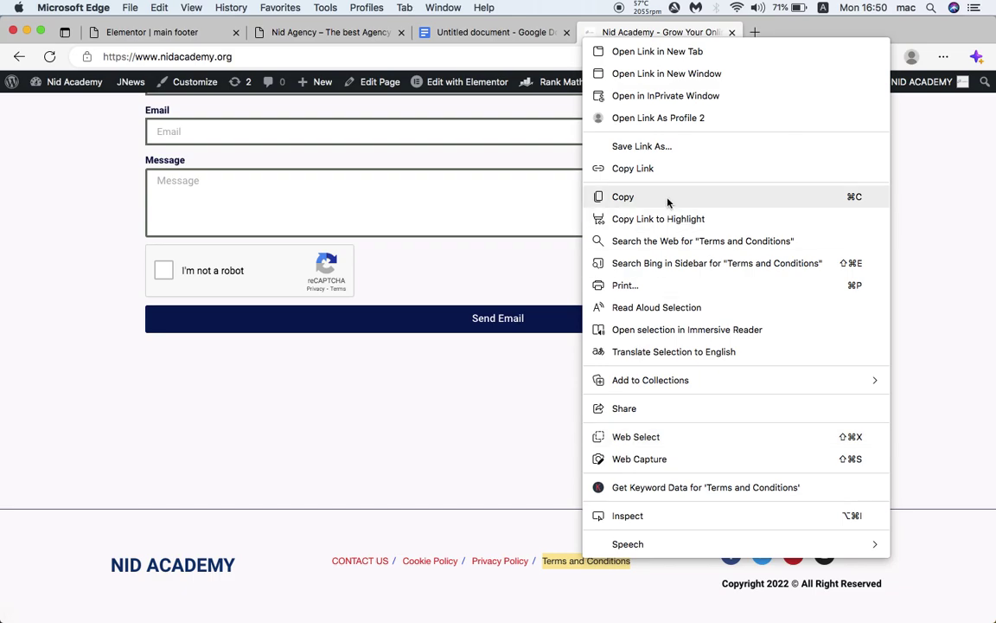
pyautogui.click(597, 196)
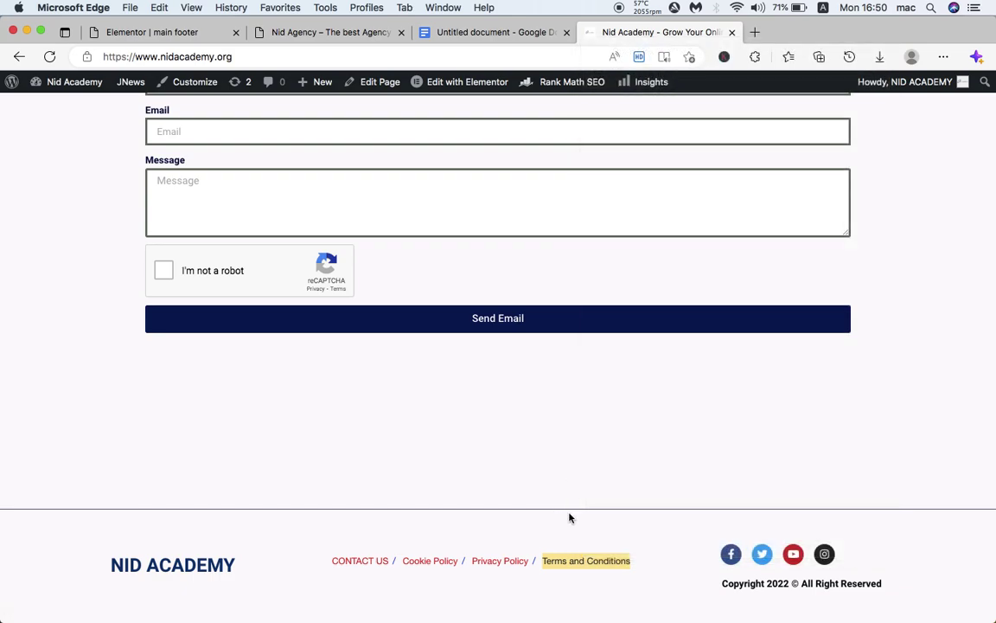
pyautogui.click(215, 33)
pyautogui.press('super+v')
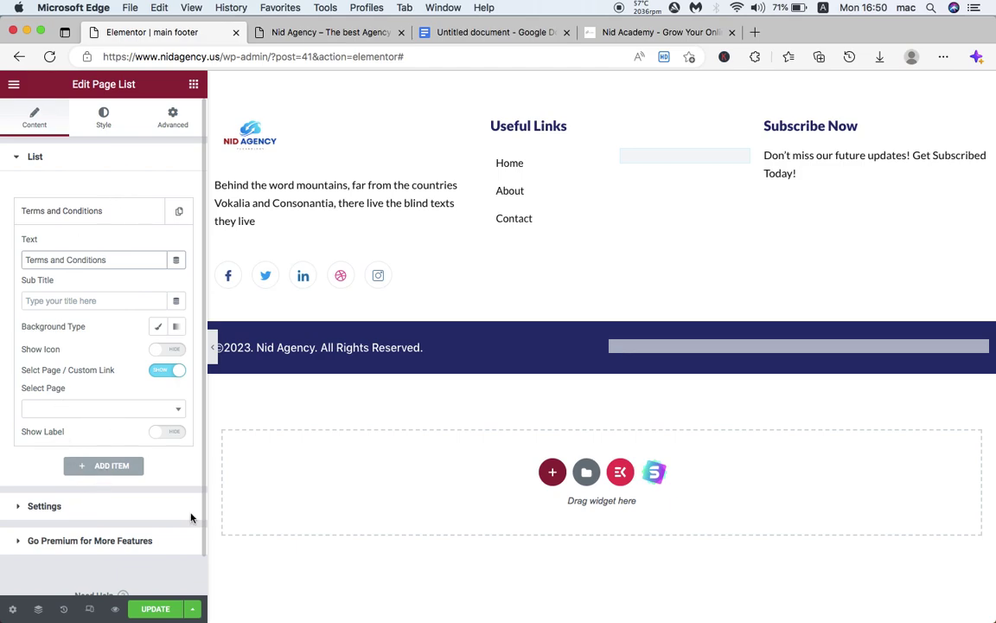
# Step: Save the footer with UPDATE and reload the live homepage
pyautogui.click(158, 610)
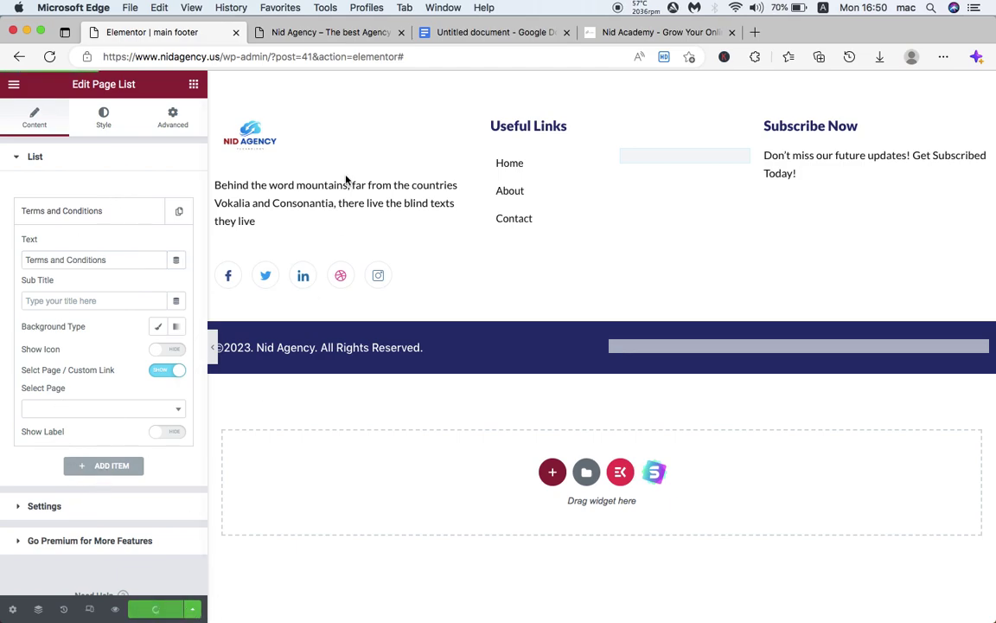
pyautogui.click(339, 35)
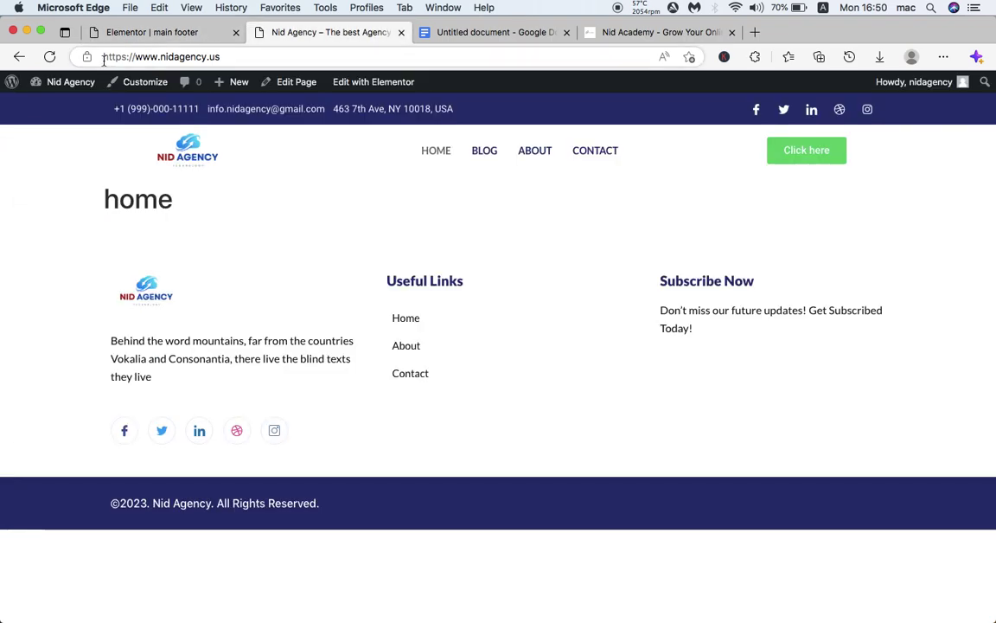
pyautogui.press('super+r')
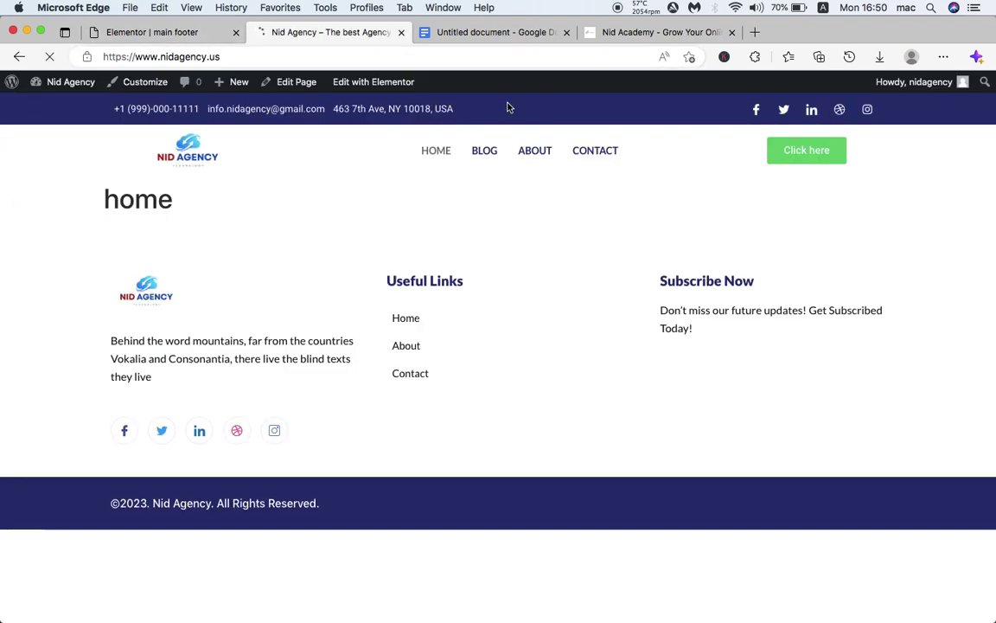
# Step: Open the WordPress admin Dashboard from the site-name menu
pyautogui.moveTo(95, 90)
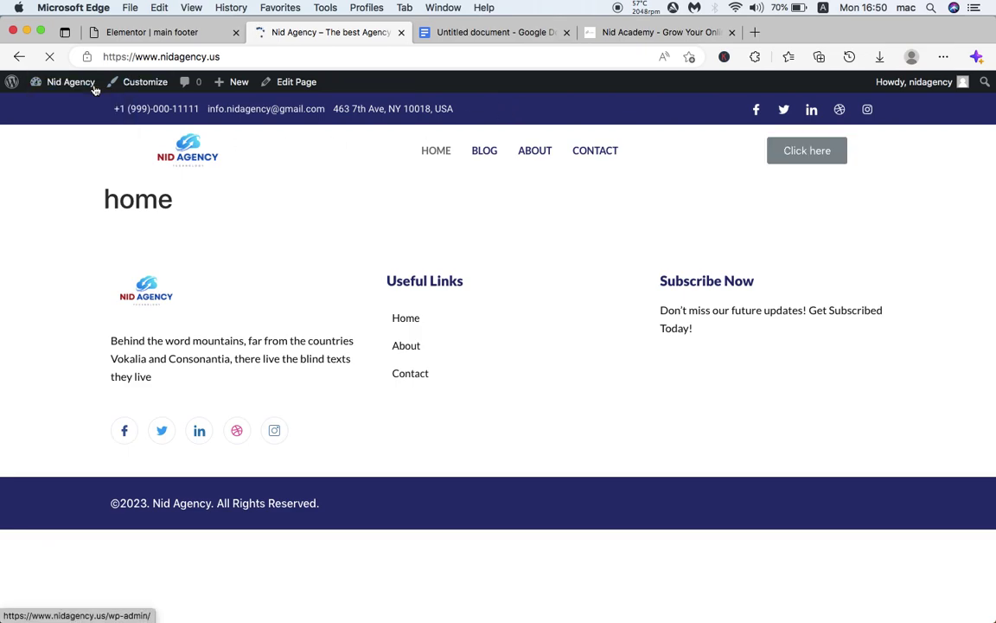
pyautogui.moveTo(53, 82)
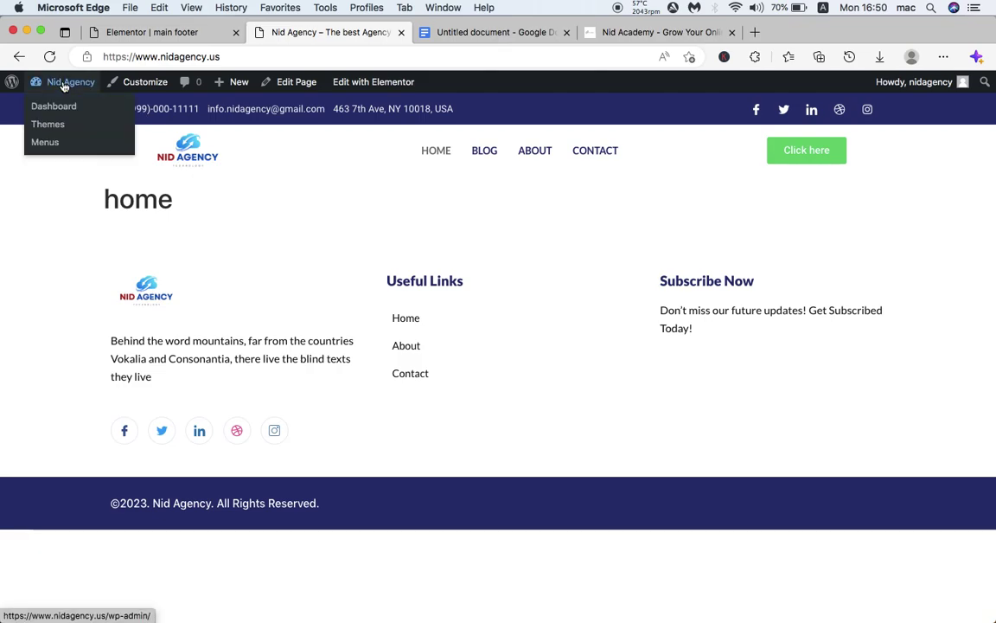
pyautogui.click(59, 107)
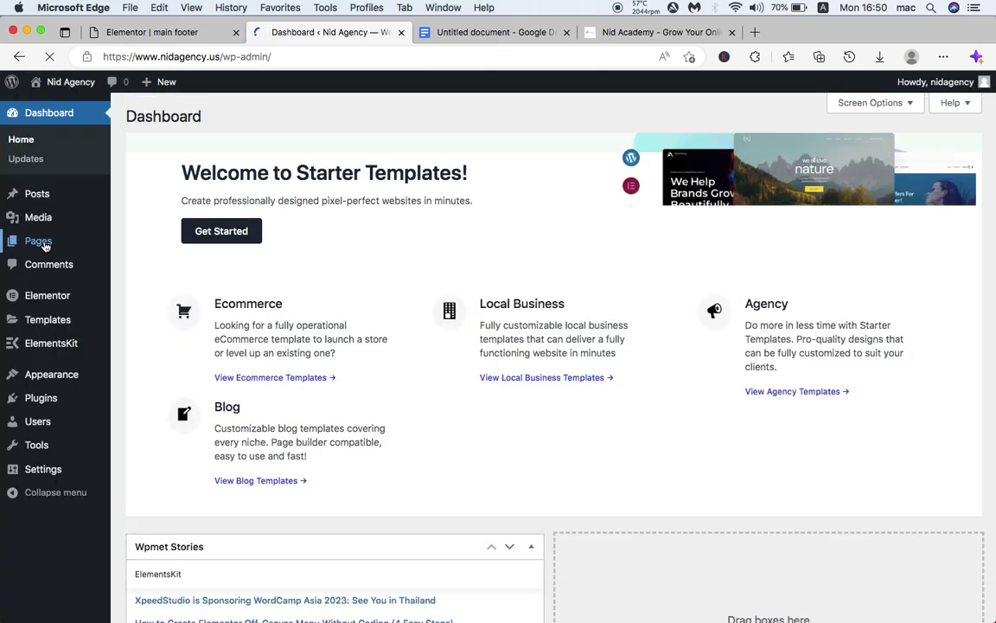
# Step: Publish a new, empty page titled 'Terms and Conditions'
pyautogui.moveTo(43, 245)
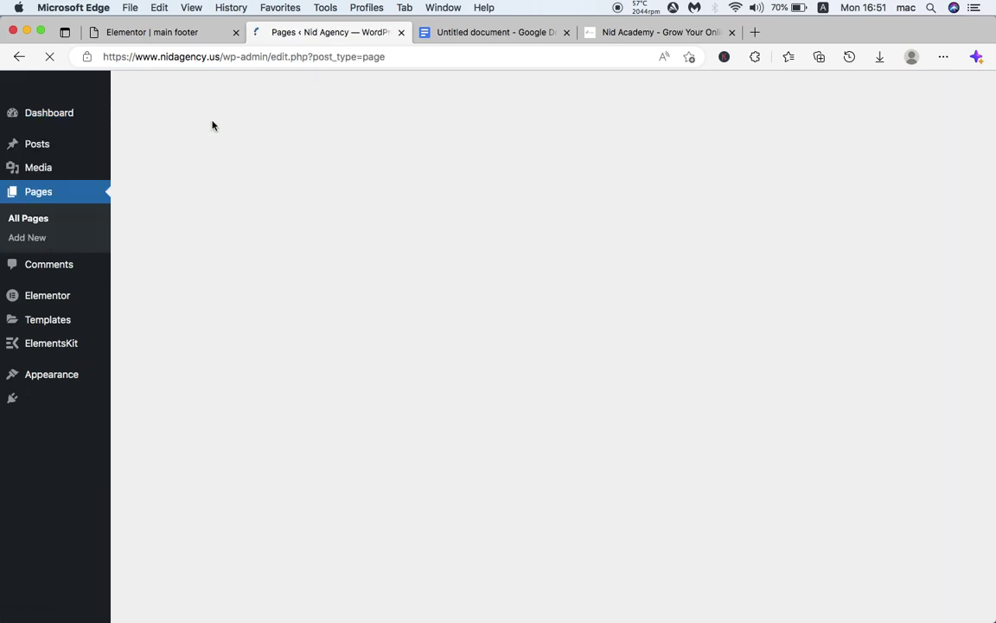
pyautogui.click(212, 117)
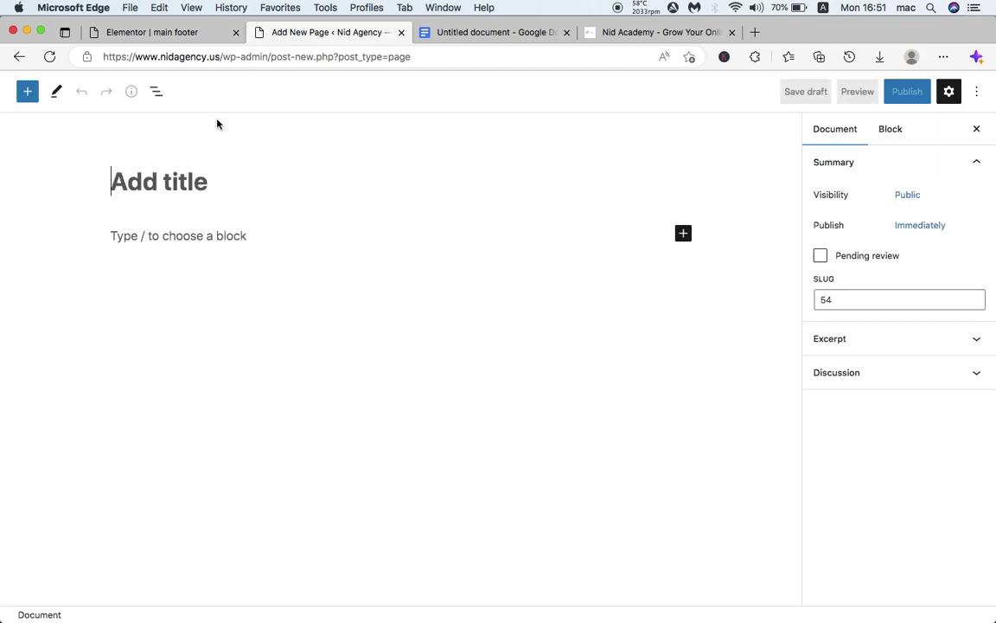
pyautogui.press('super+v')
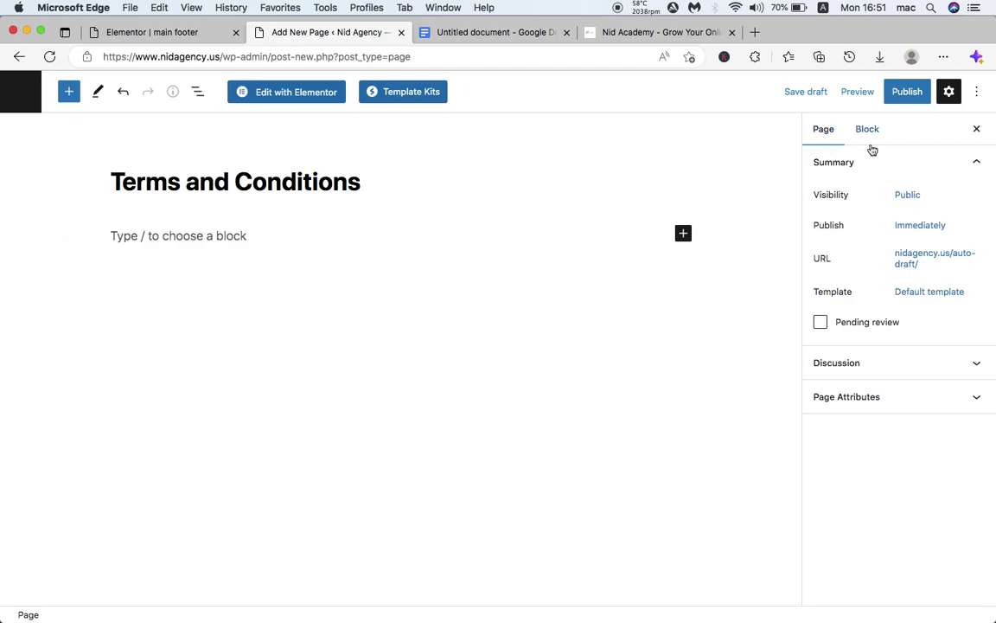
pyautogui.click(900, 95)
pyautogui.click(863, 96)
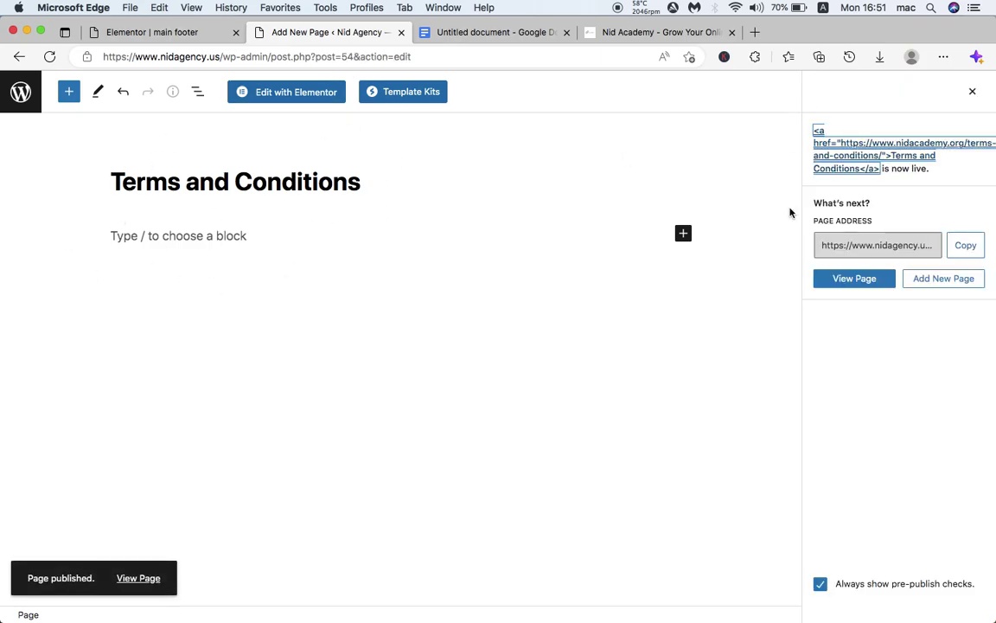
# Step: Reload the footer editor, then load the site's home page by trimming the admin address
pyautogui.click(194, 35)
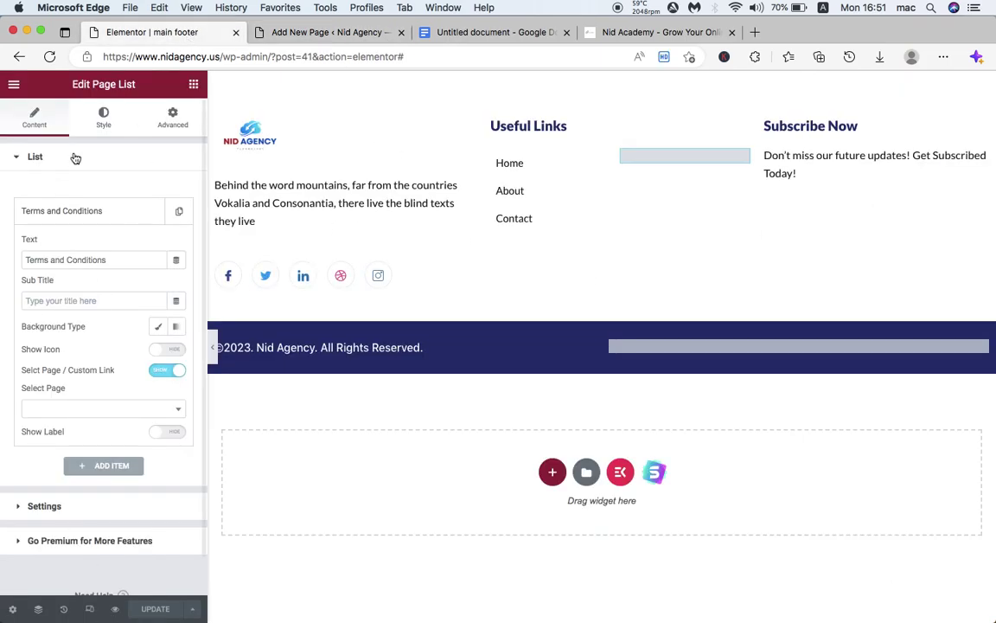
pyautogui.click(49, 56)
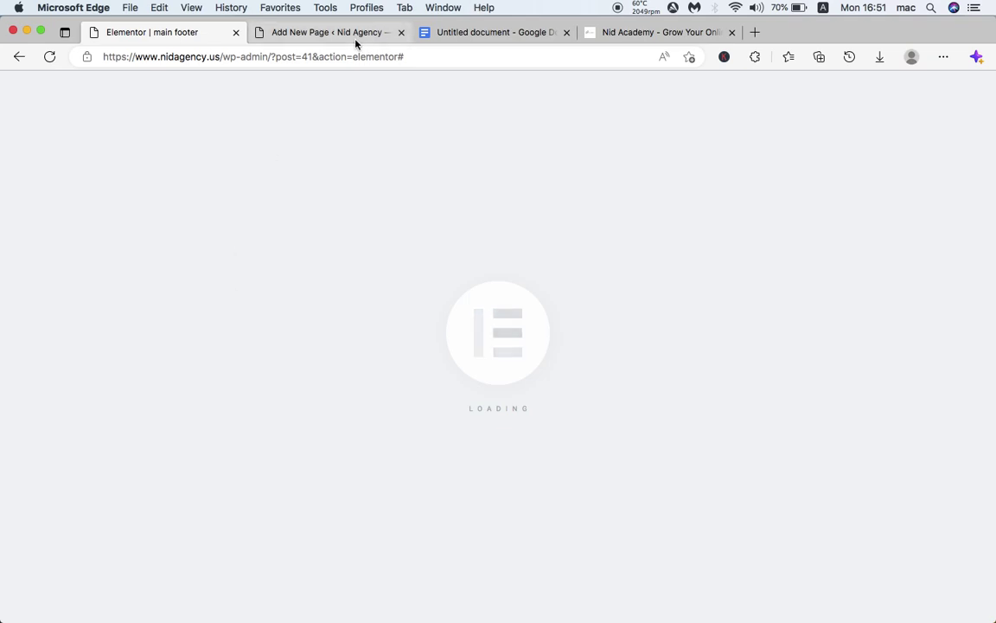
pyautogui.click(320, 34)
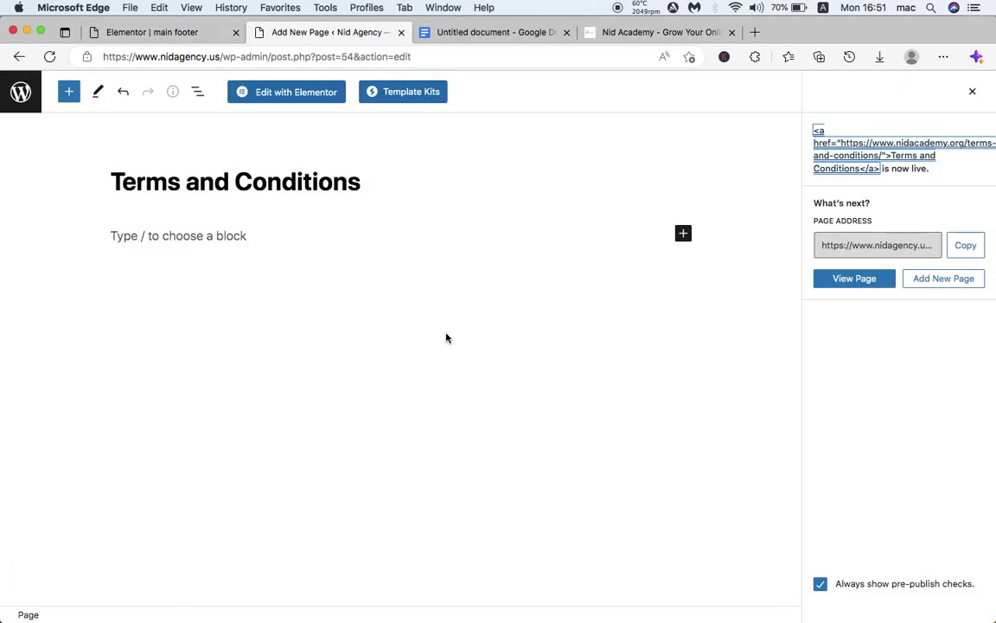
pyautogui.rightClick(222, 56)
pyautogui.rightClick(223, 56)
pyautogui.rightClick(224, 56)
pyautogui.press('Escape')
pyautogui.click(224, 57)
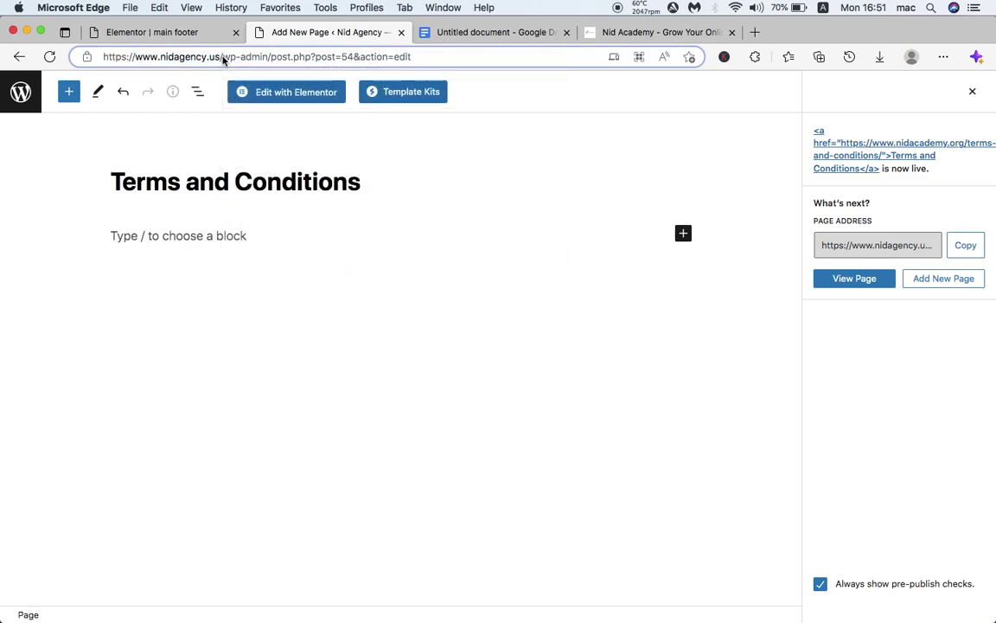
pyautogui.press('shift+super+Right')
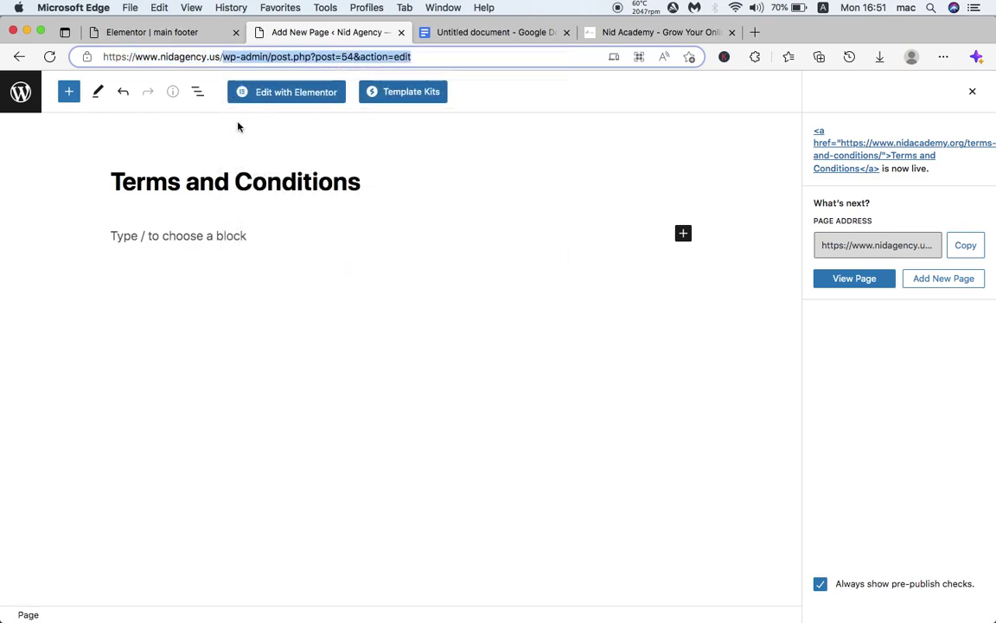
pyautogui.press('BackSpace')
pyautogui.press('Return')
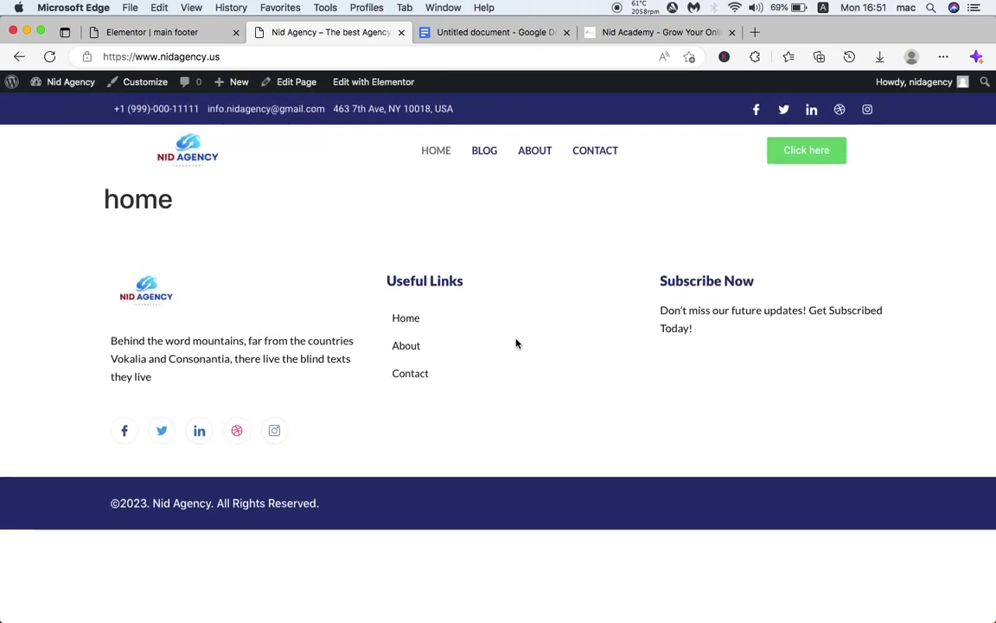
# Step: Link the footer's Terms and Conditions item to the Terms and Conditions page via Select Page
pyautogui.click(151, 32)
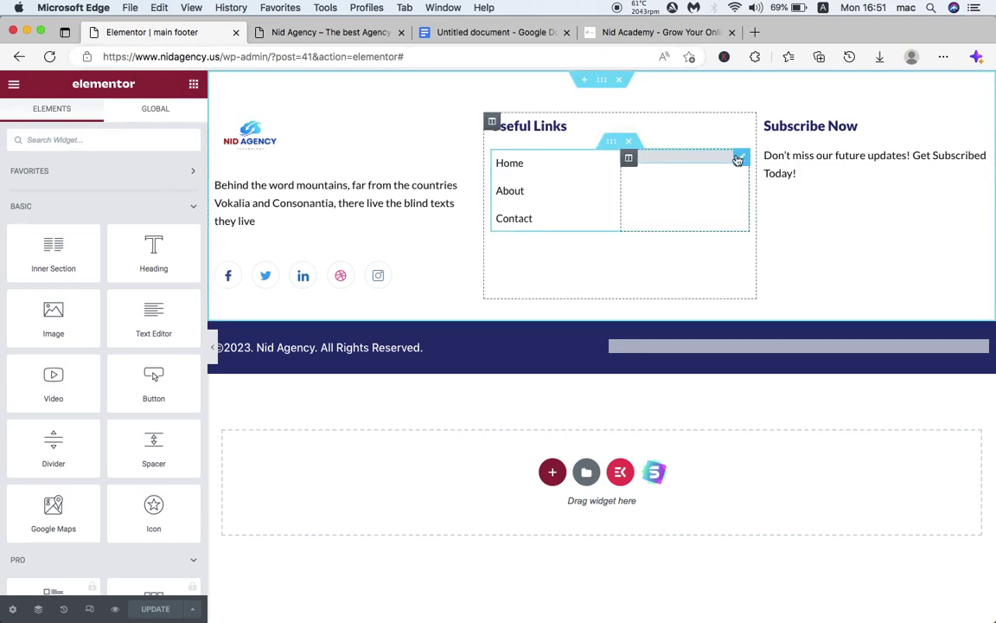
pyautogui.click(739, 159)
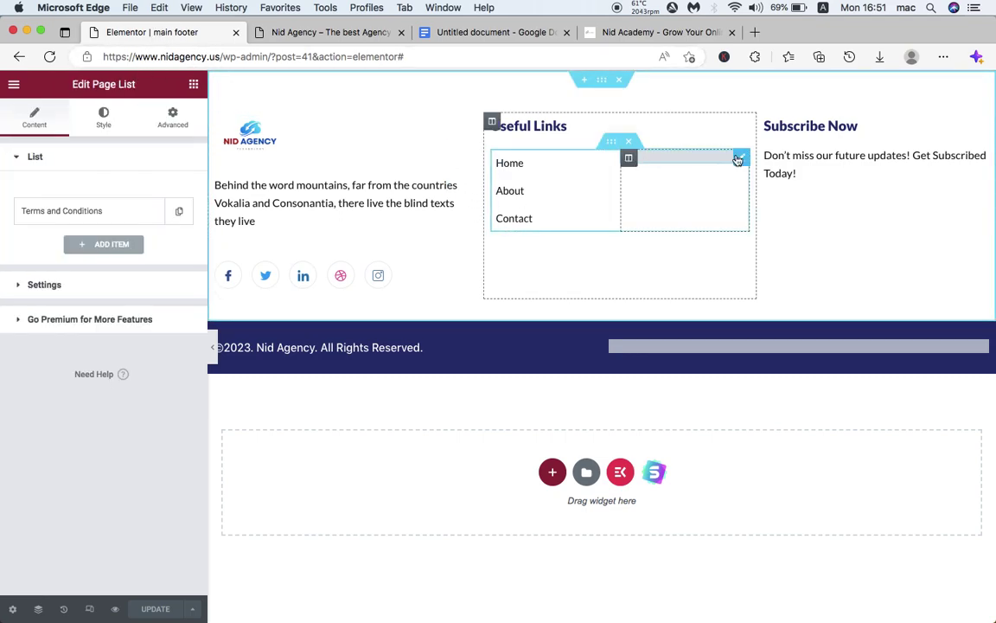
pyautogui.click(80, 212)
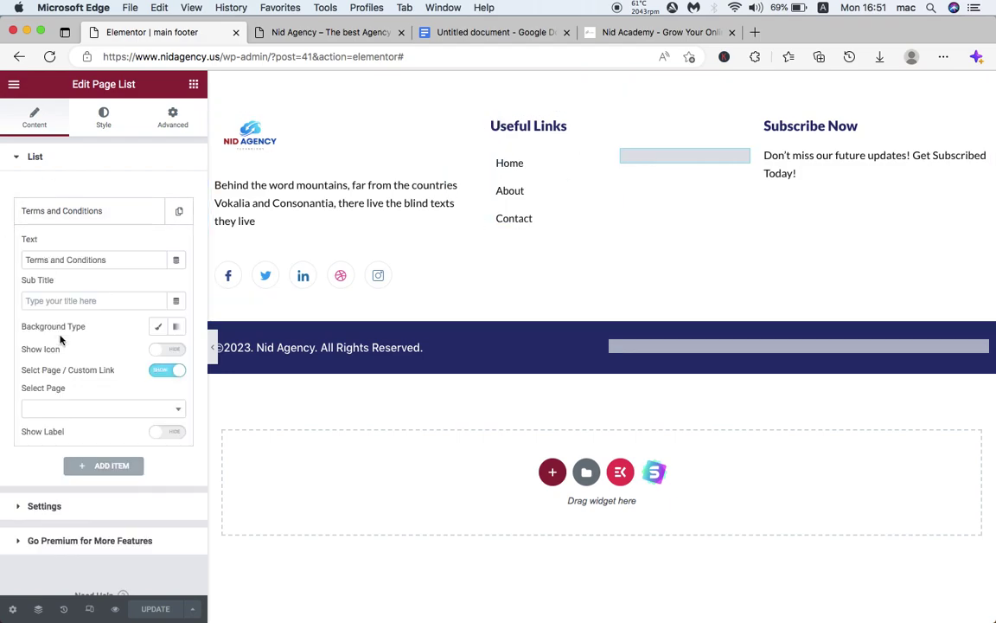
pyautogui.click(55, 408)
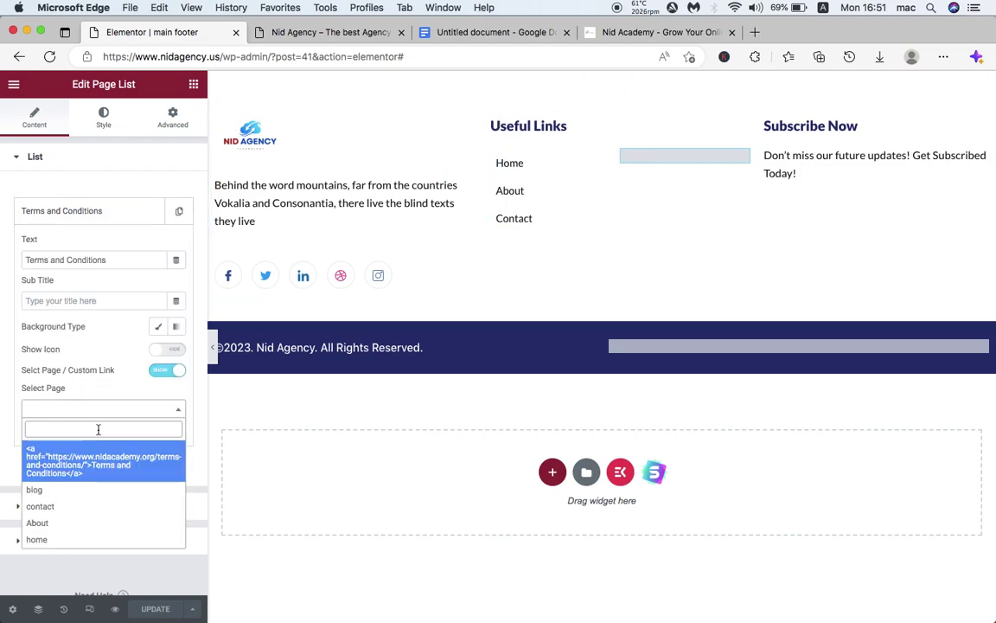
pyautogui.press('super+v')
pyautogui.click(97, 464)
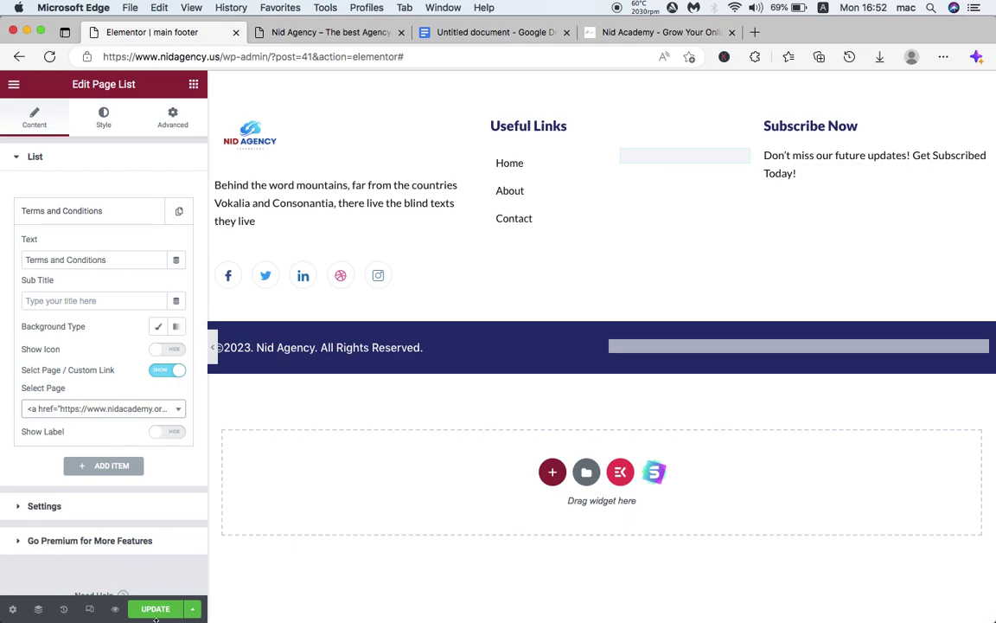
pyautogui.click(363, 32)
# Step: Open the Pages list and copy the Terms and Conditions link text from Nid Academy
pyautogui.moveTo(78, 85)
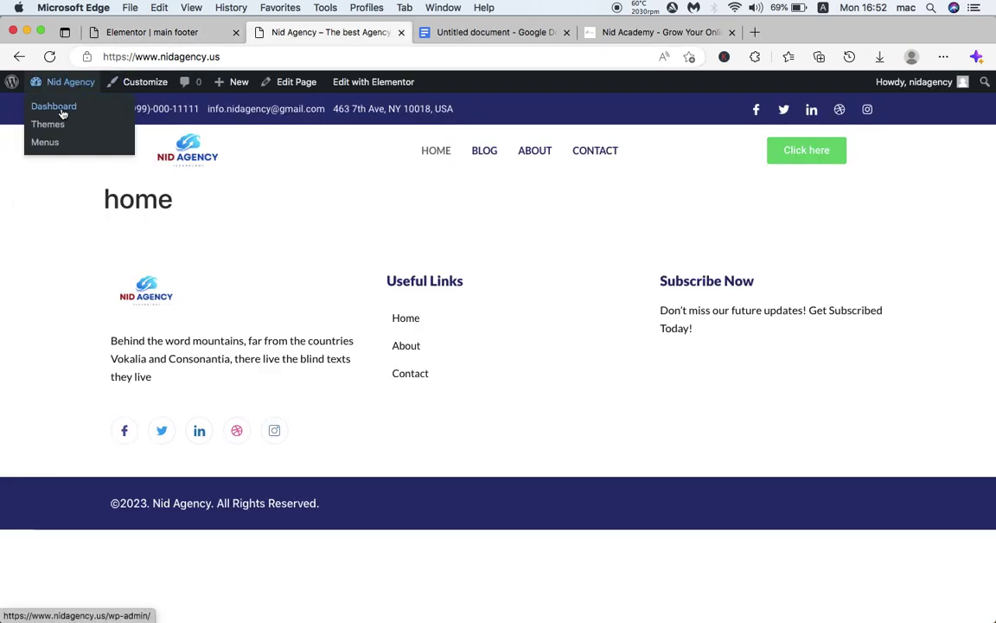
pyautogui.click(63, 107)
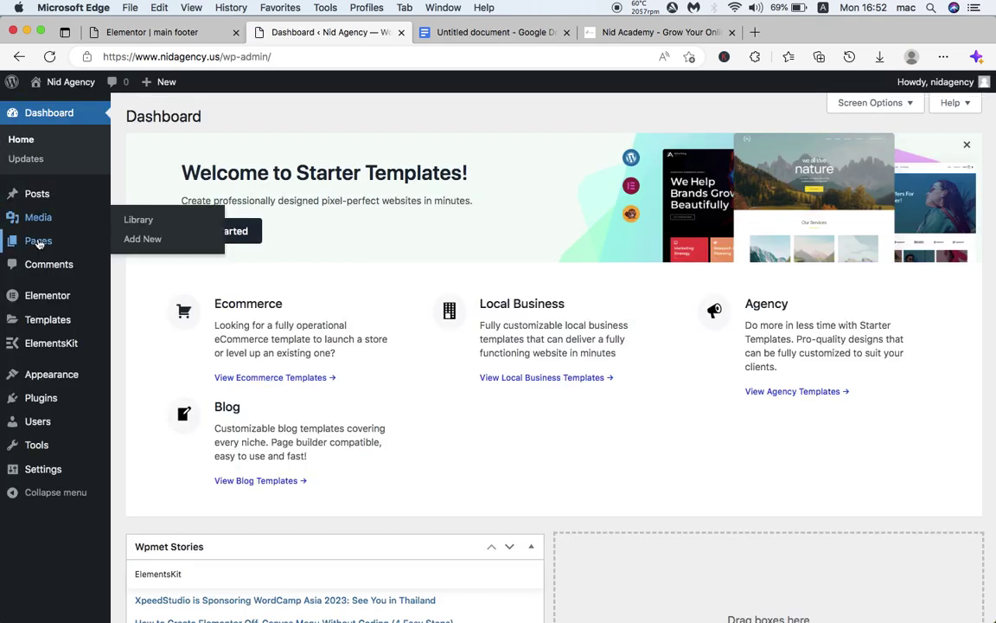
pyautogui.click(39, 242)
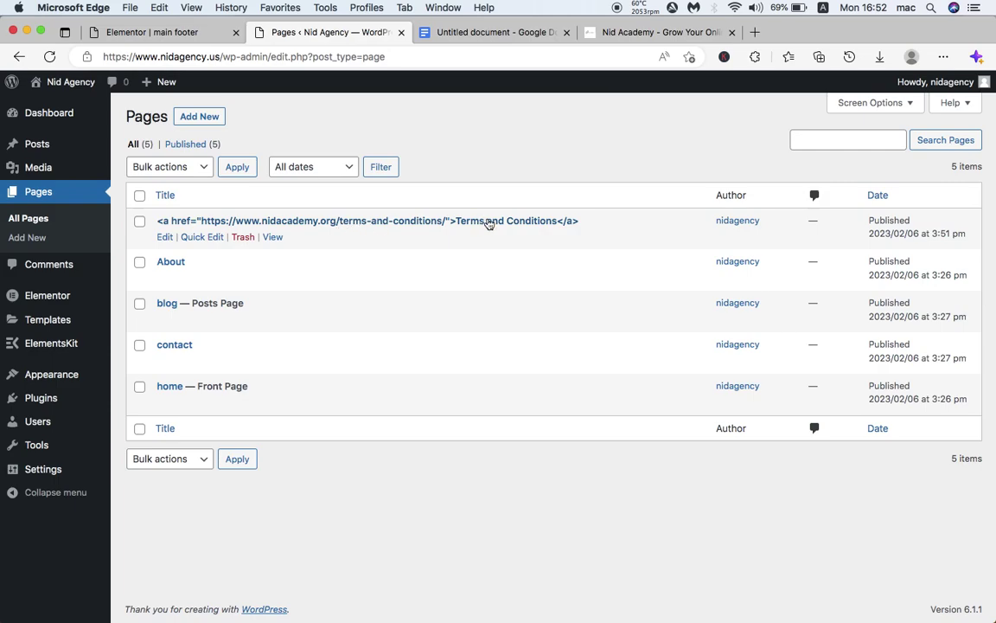
pyautogui.click(632, 34)
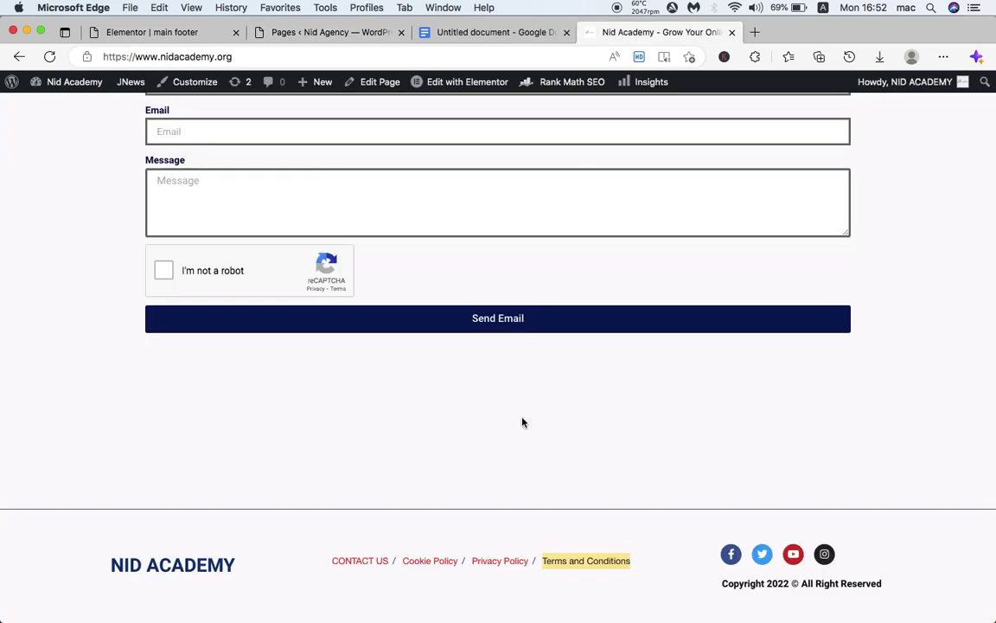
pyautogui.rightClick(558, 561)
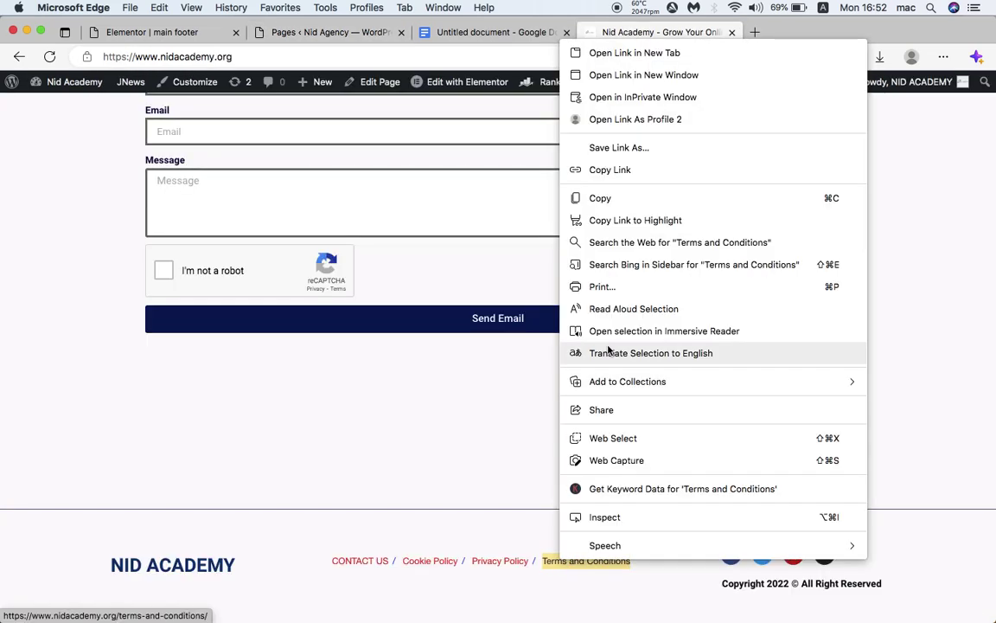
pyautogui.click(609, 202)
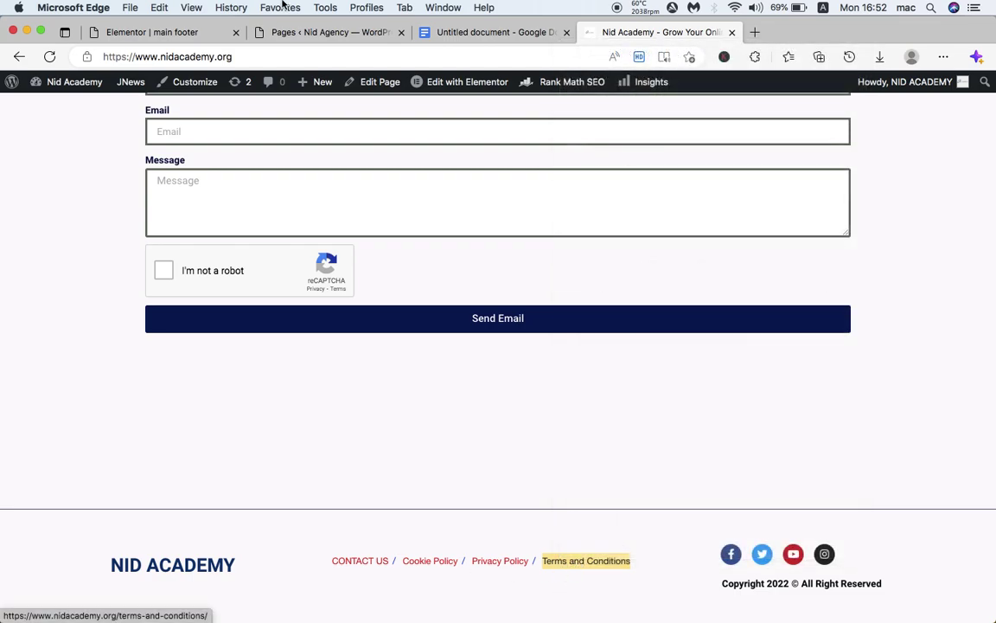
pyautogui.click(300, 32)
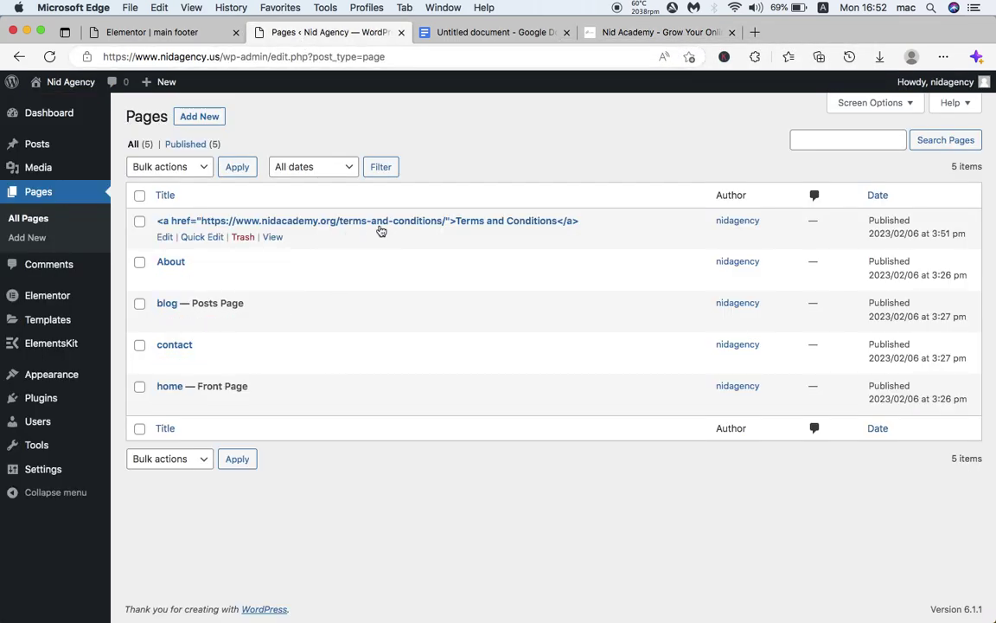
# Step: Quick Edit the page, replacing its HTML-laden title and slug with 'Terms and Conditions'
pyautogui.click(200, 237)
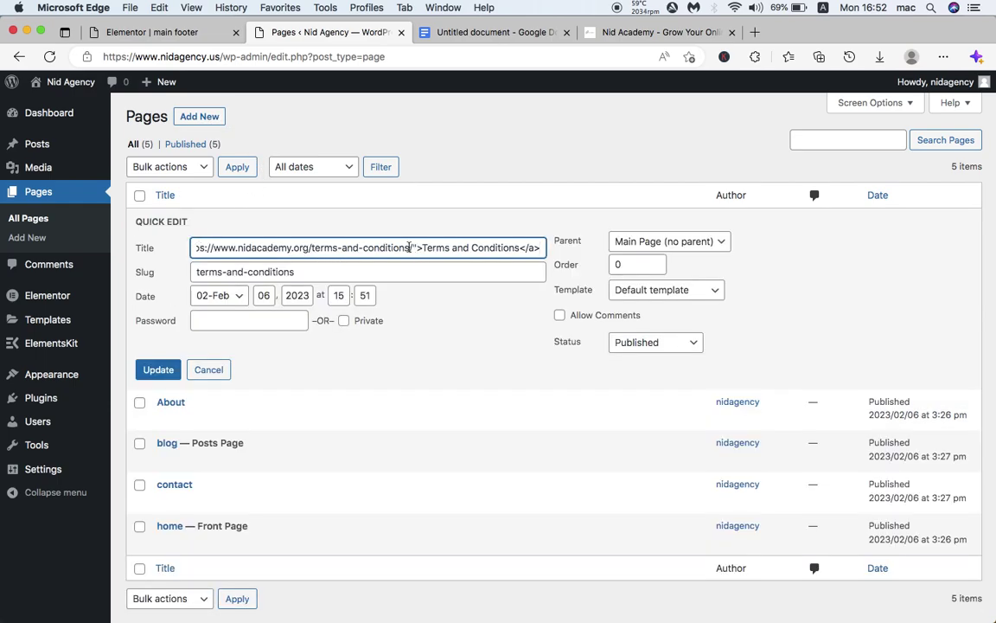
pyautogui.moveTo(520, 249); pyautogui.dragTo(421, 247)
pyautogui.press('super+x')
pyautogui.press('super+a')
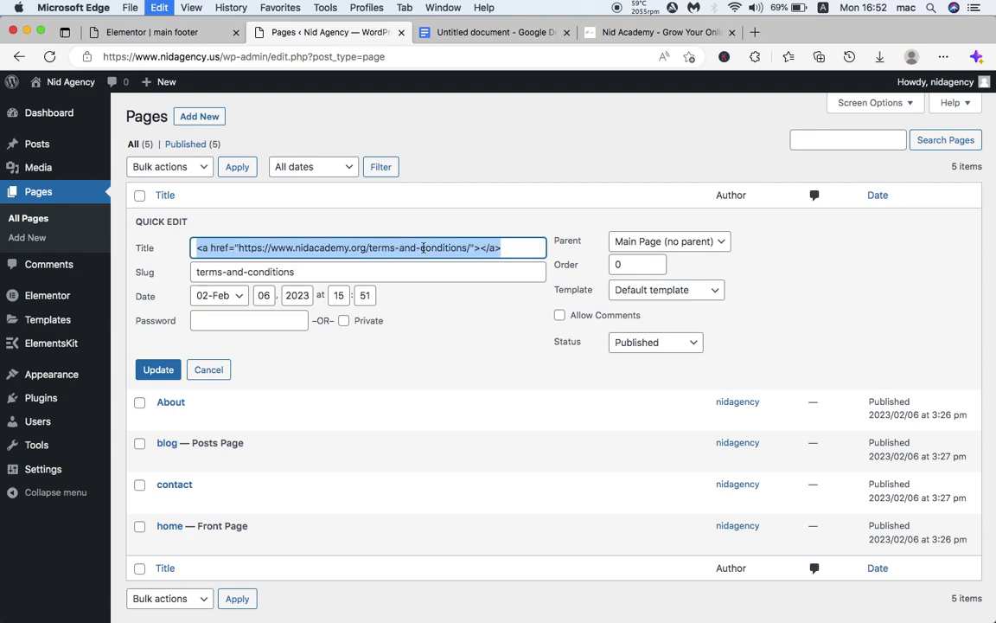
pyautogui.press('super+v')
pyautogui.tripleClick(330, 272)
pyautogui.press('super+v')
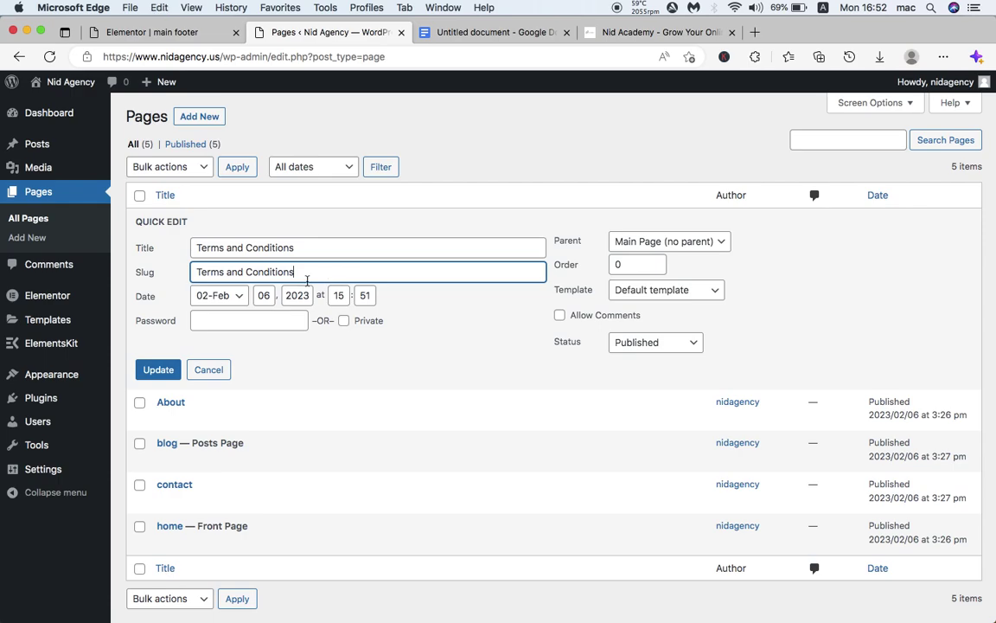
pyautogui.click(166, 371)
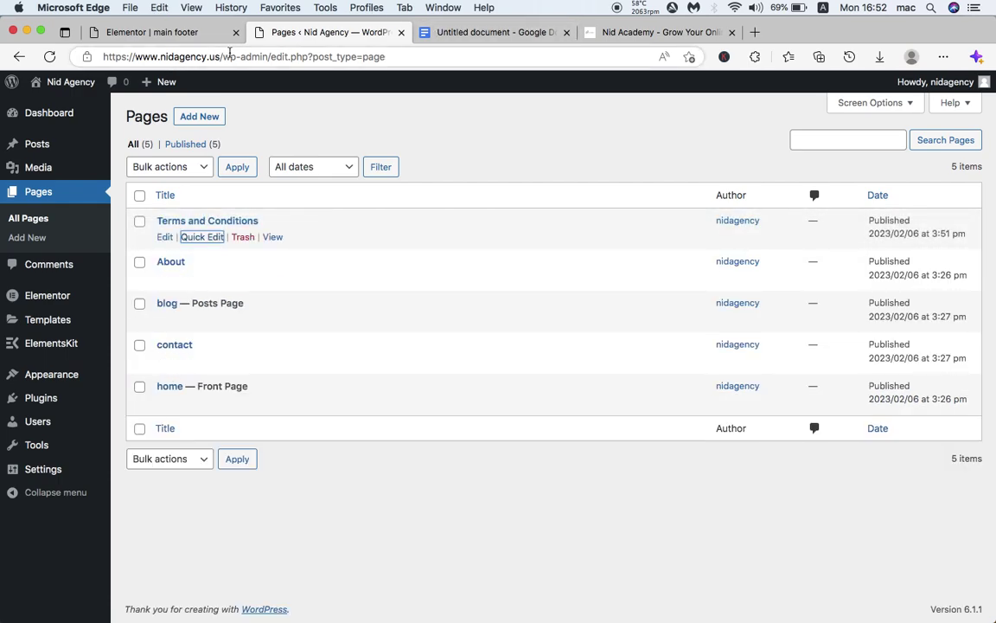
# Step: Relink the footer item to the renamed Terms and Conditions page and save with UPDATE
pyautogui.click(65, 81)
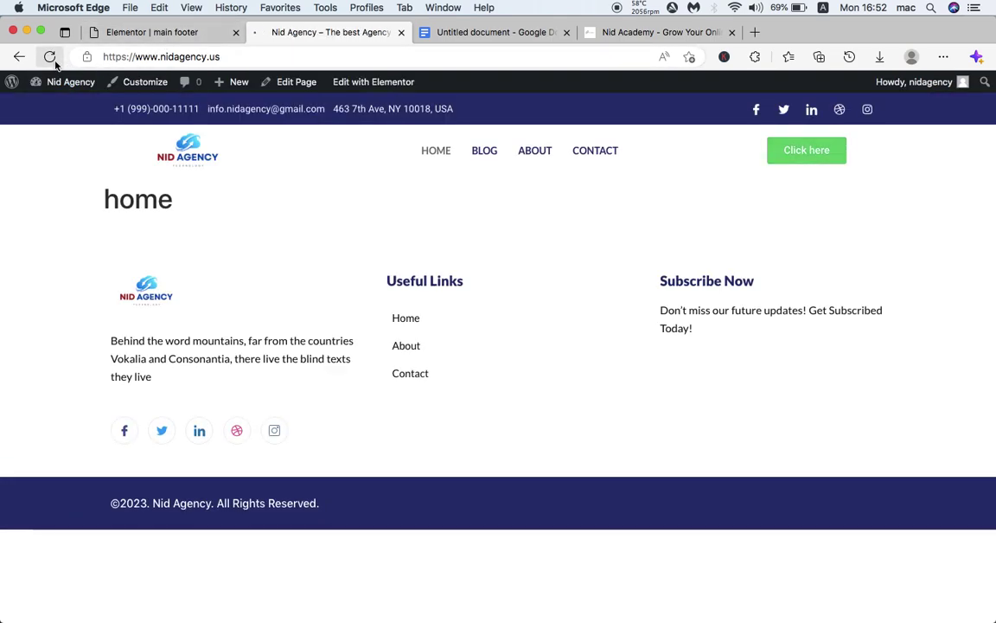
pyautogui.click(50, 57)
pyautogui.click(176, 33)
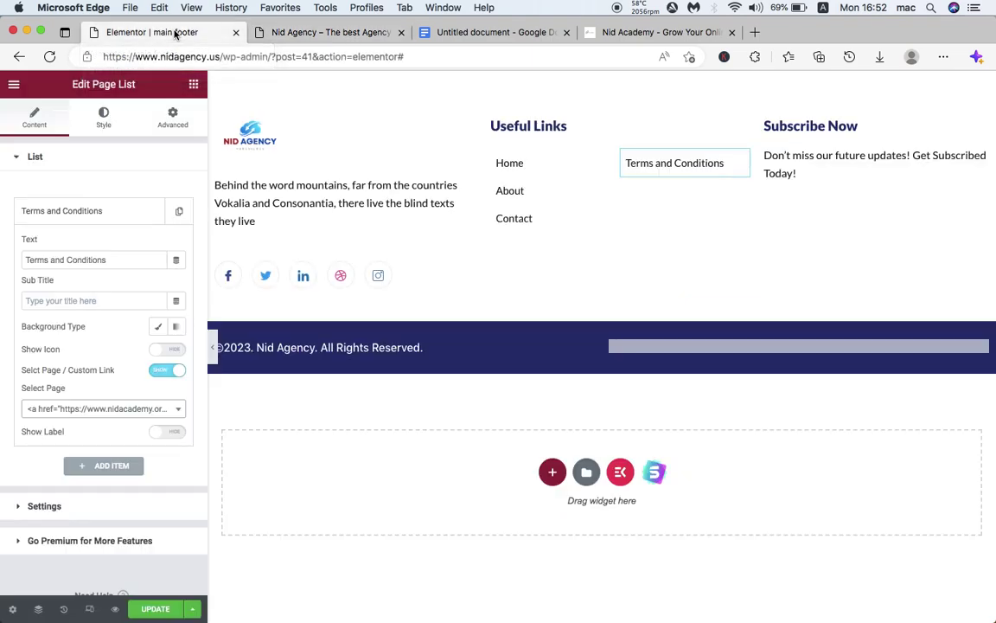
pyautogui.click(126, 408)
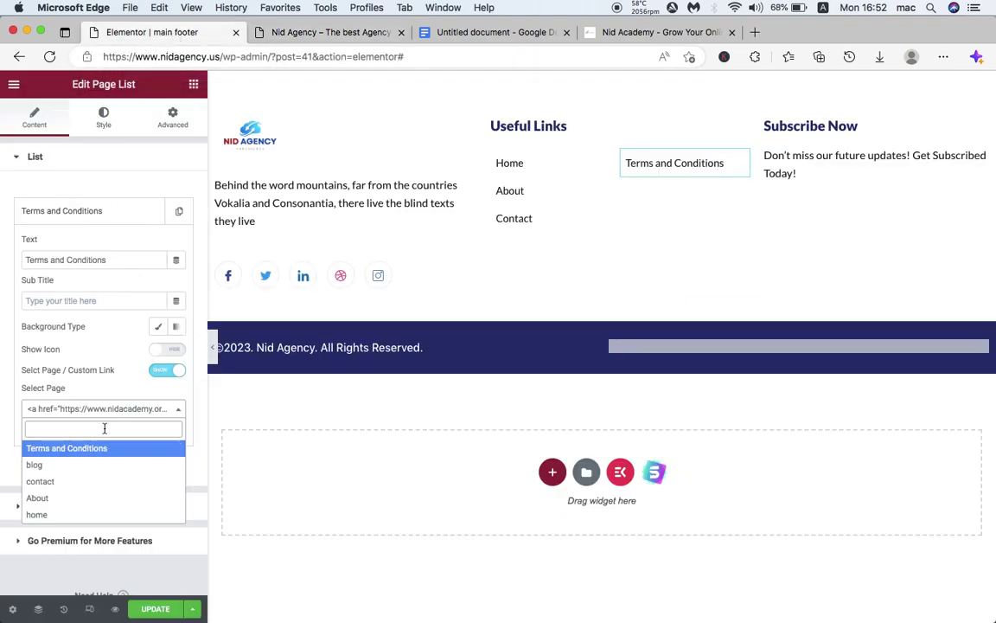
pyautogui.click(84, 449)
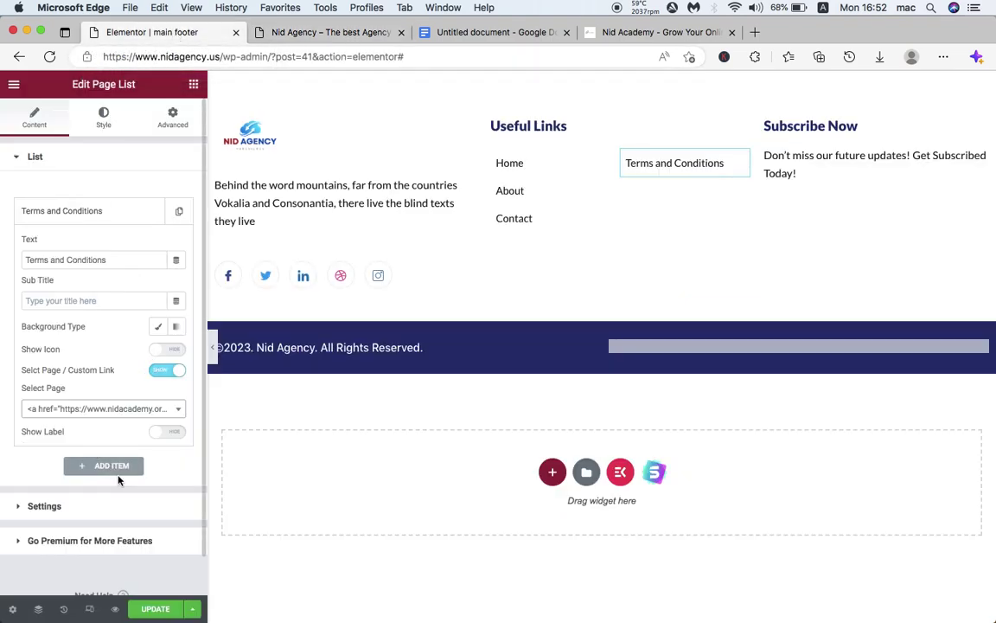
pyautogui.click(156, 609)
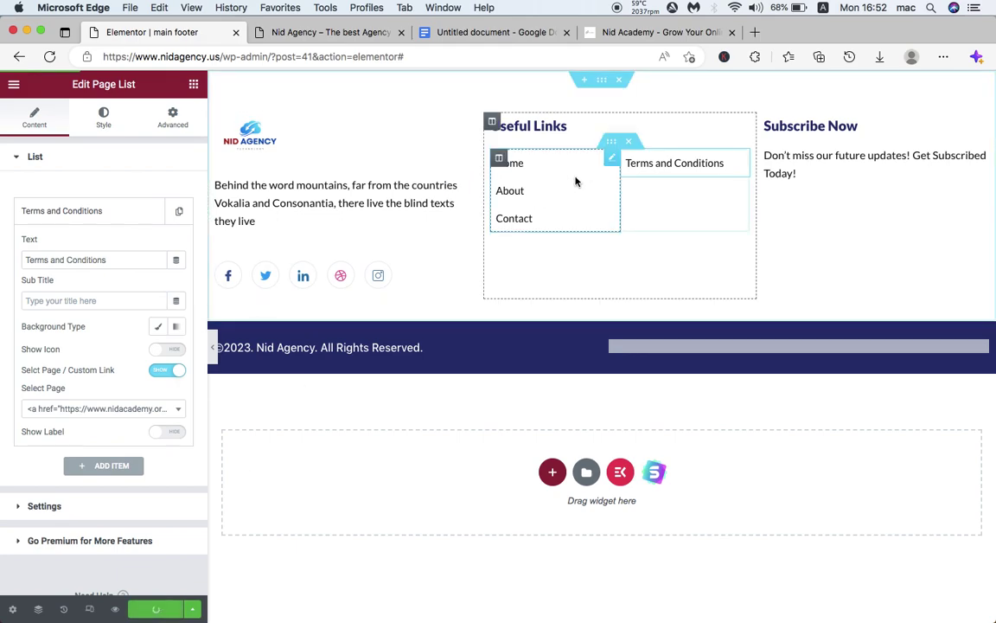
pyautogui.click(298, 39)
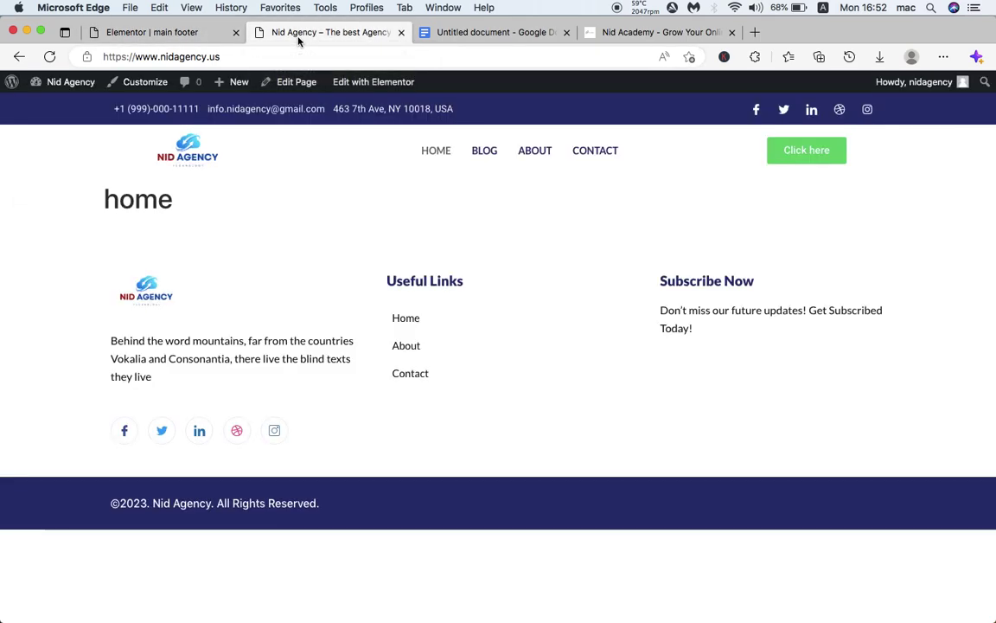
# Step: Verify the live footer's Terms and Conditions link opens the /terms-and-conditions/ page
pyautogui.click(49, 56)
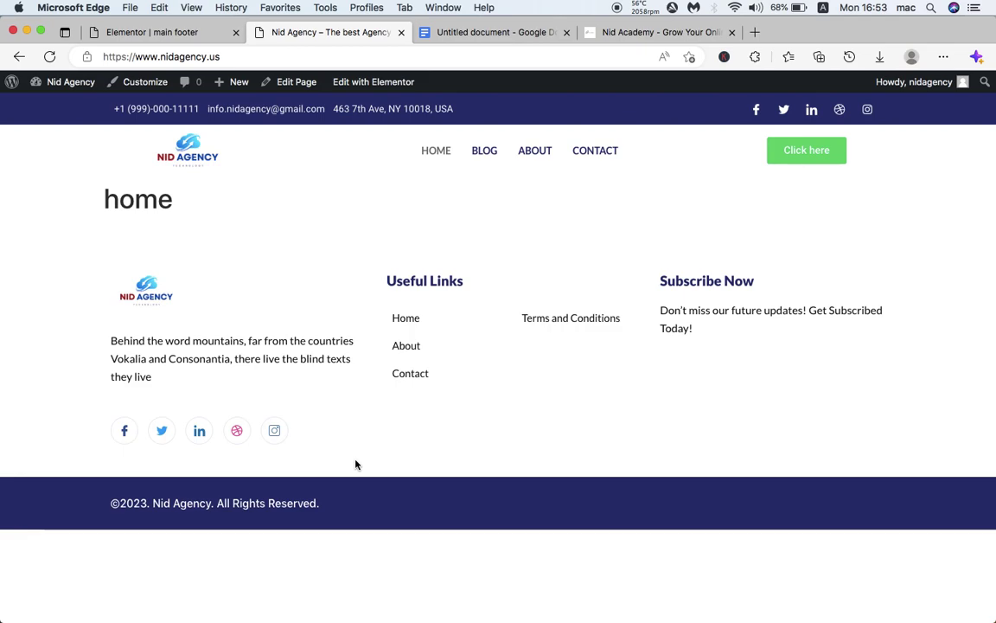
pyautogui.click(486, 151)
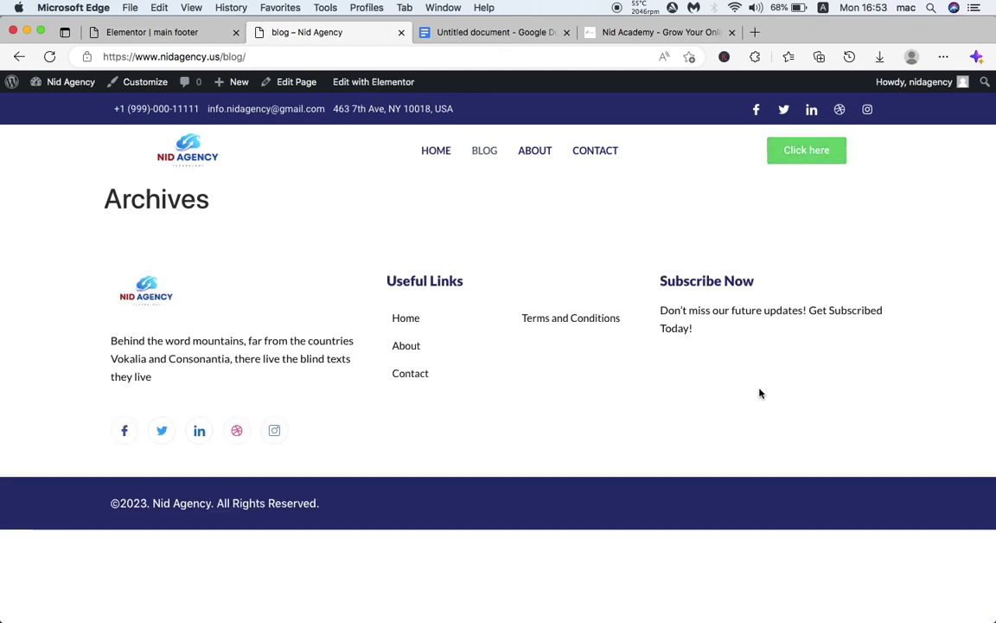
pyautogui.click(537, 326)
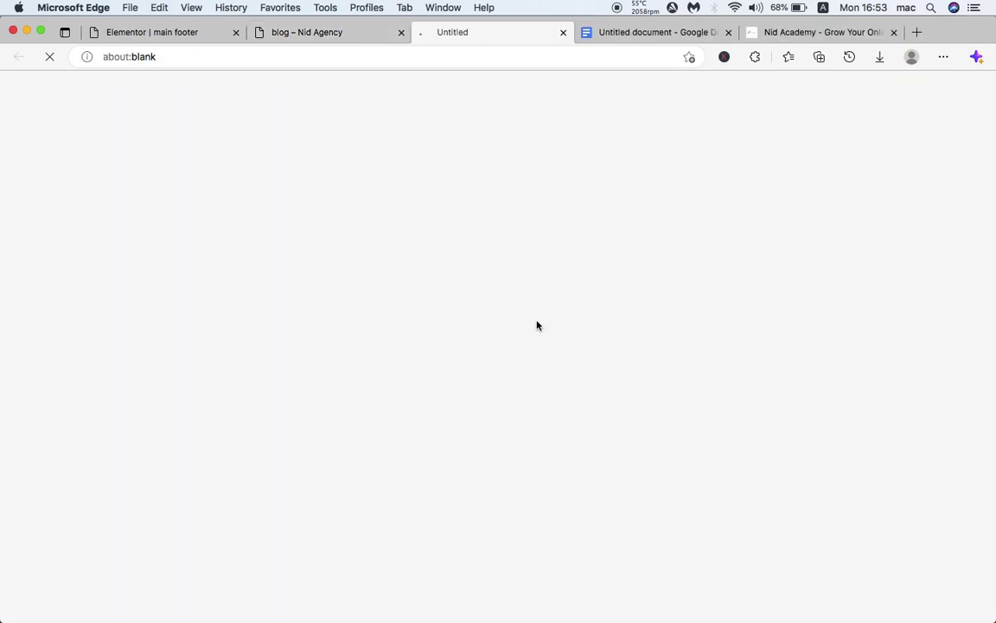
pyautogui.click(303, 32)
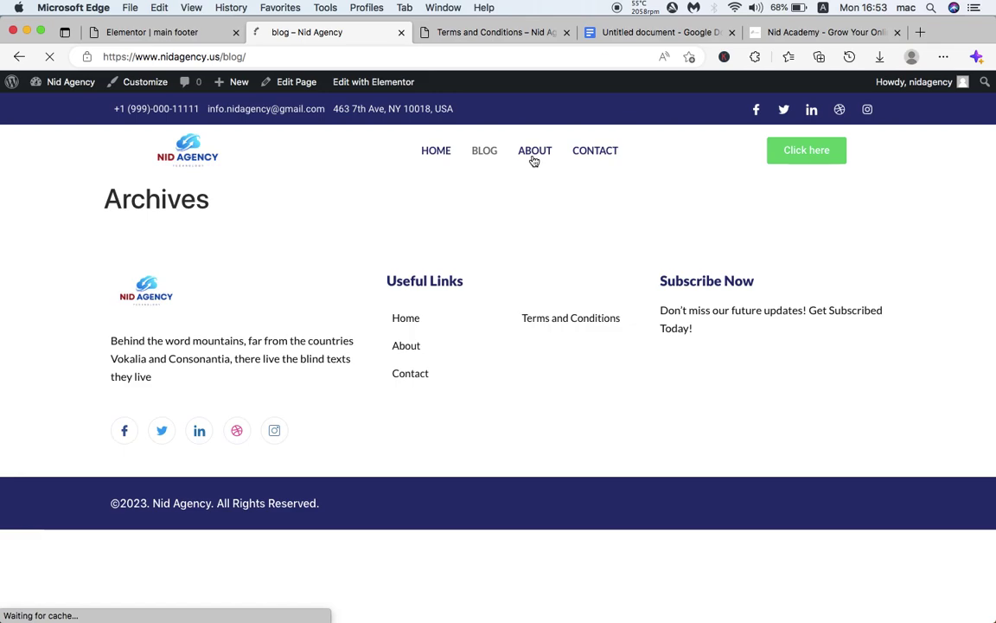
pyautogui.click(479, 28)
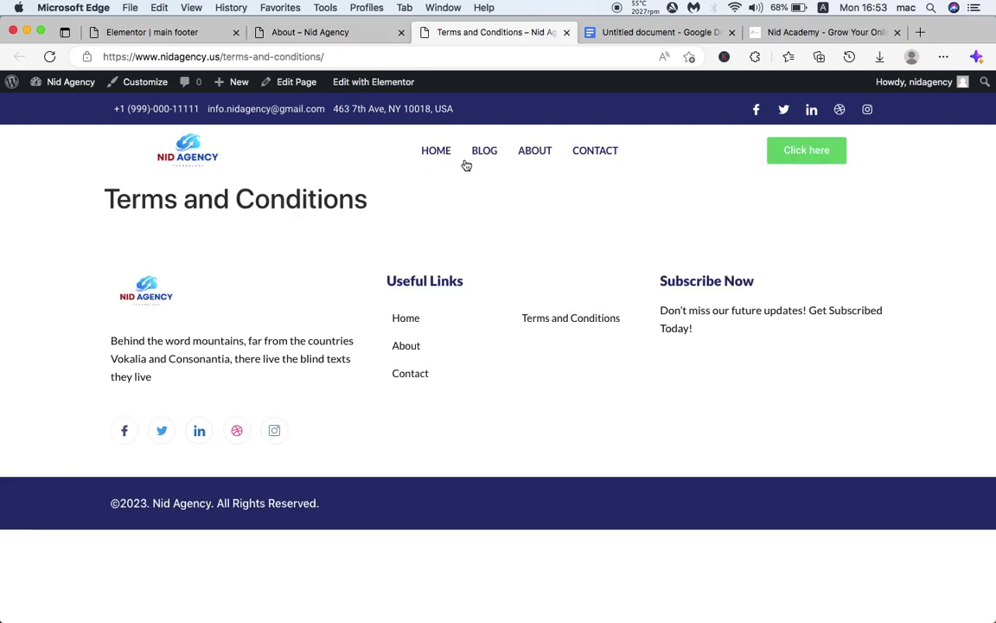